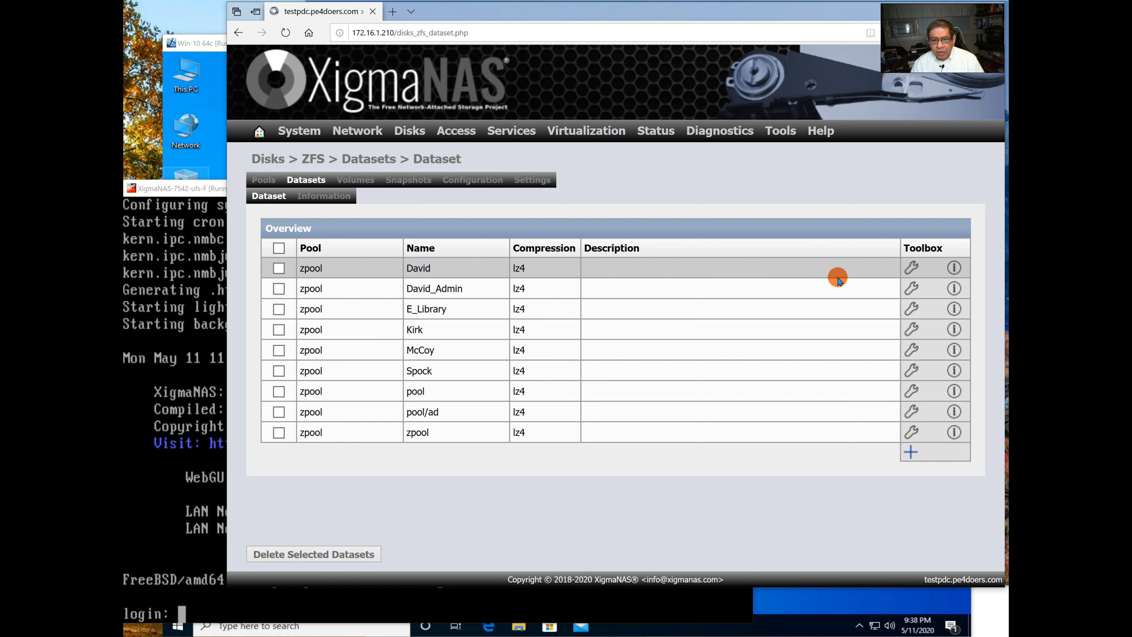
Open the edit page of the David dataset on pool zpool.
click(912, 267)
Look through the David dataset's ACL, reservation and quota settings, then cancel without saving.
scroll(897, 289, down, 1)
scroll(897, 289, down, 2)
scroll(898, 289, up, 2)
scroll(902, 289, down, 1)
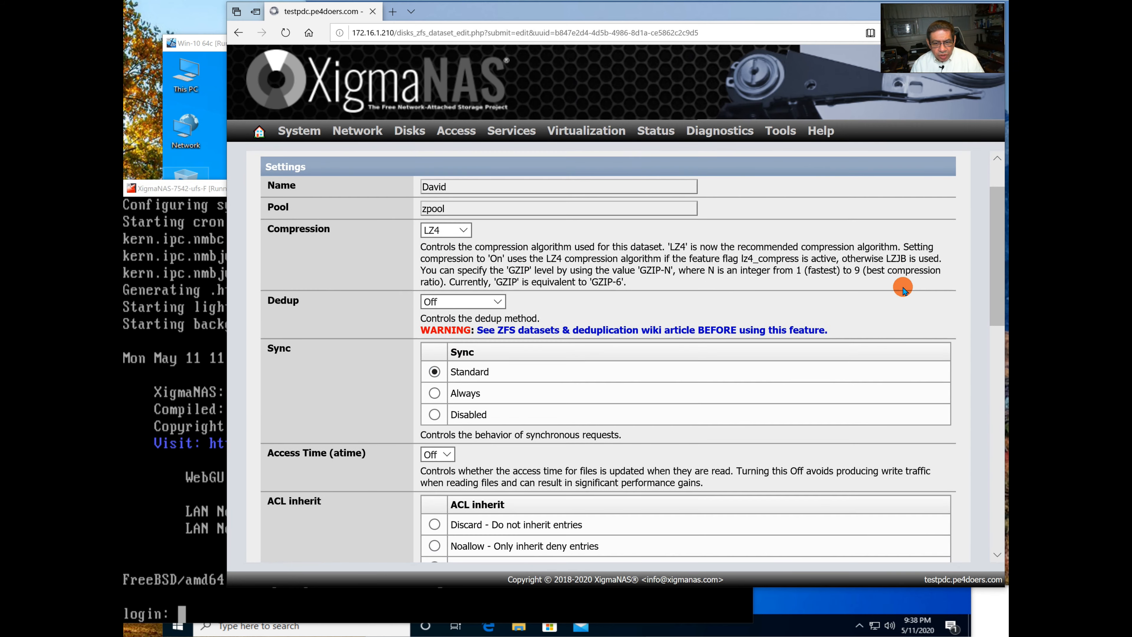
scroll(902, 289, down, 7)
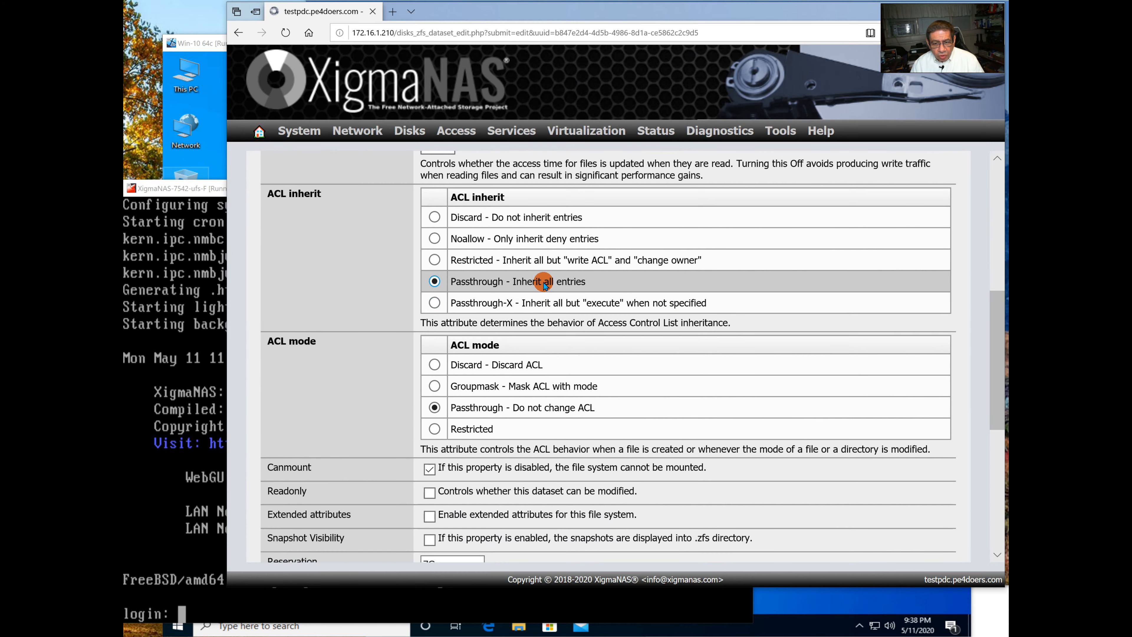
scroll(544, 284, down, 1)
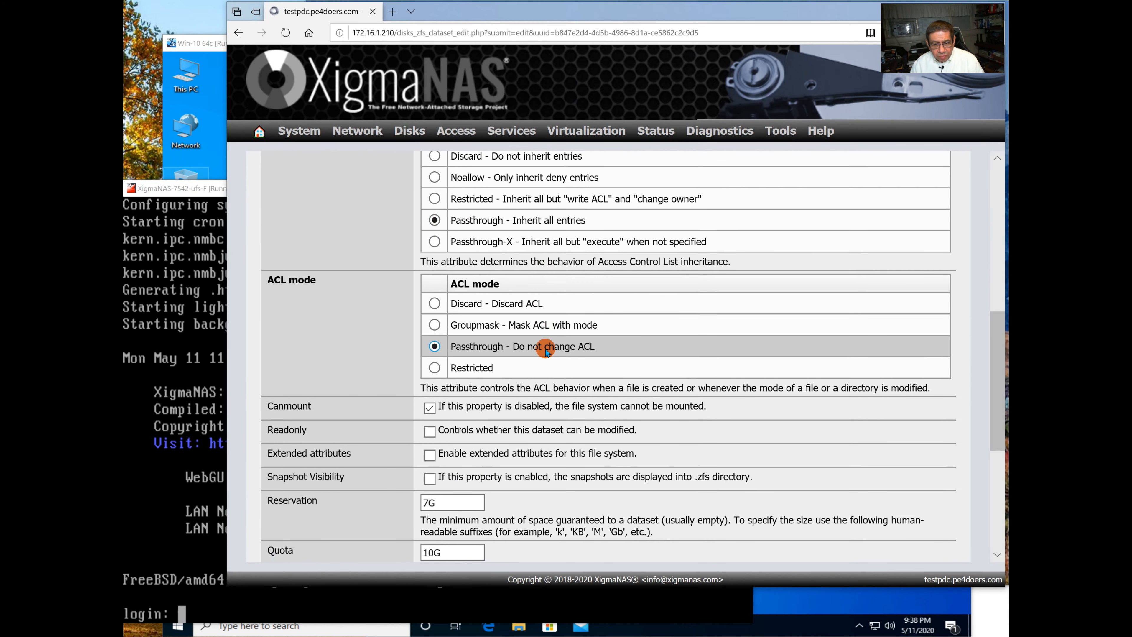
scroll(523, 329, down, 5)
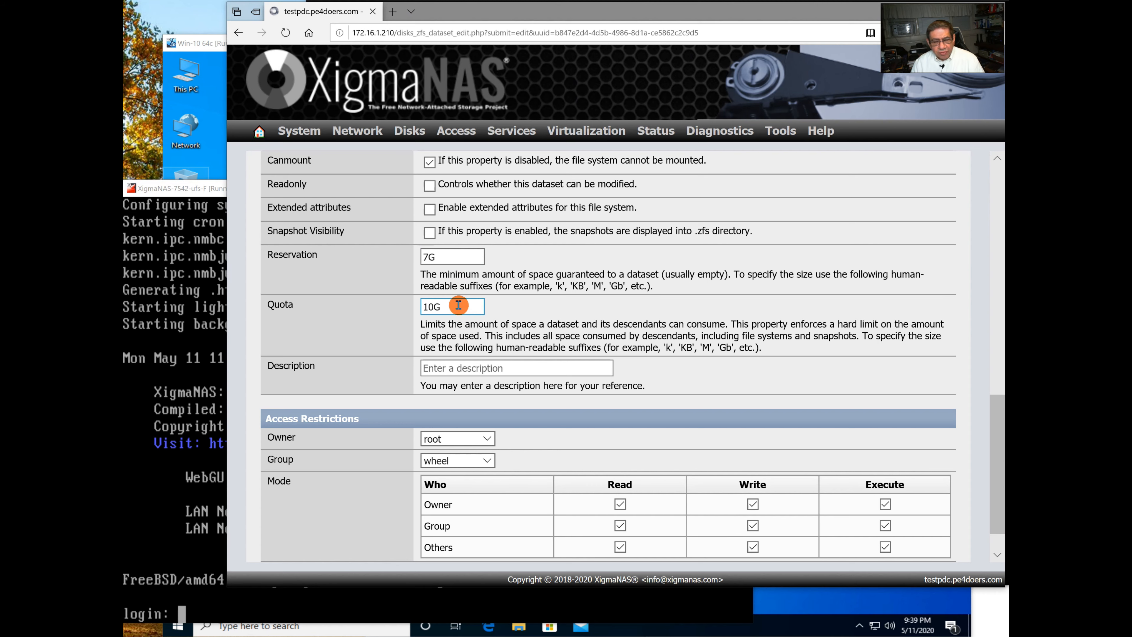
scroll(459, 304, down, 1)
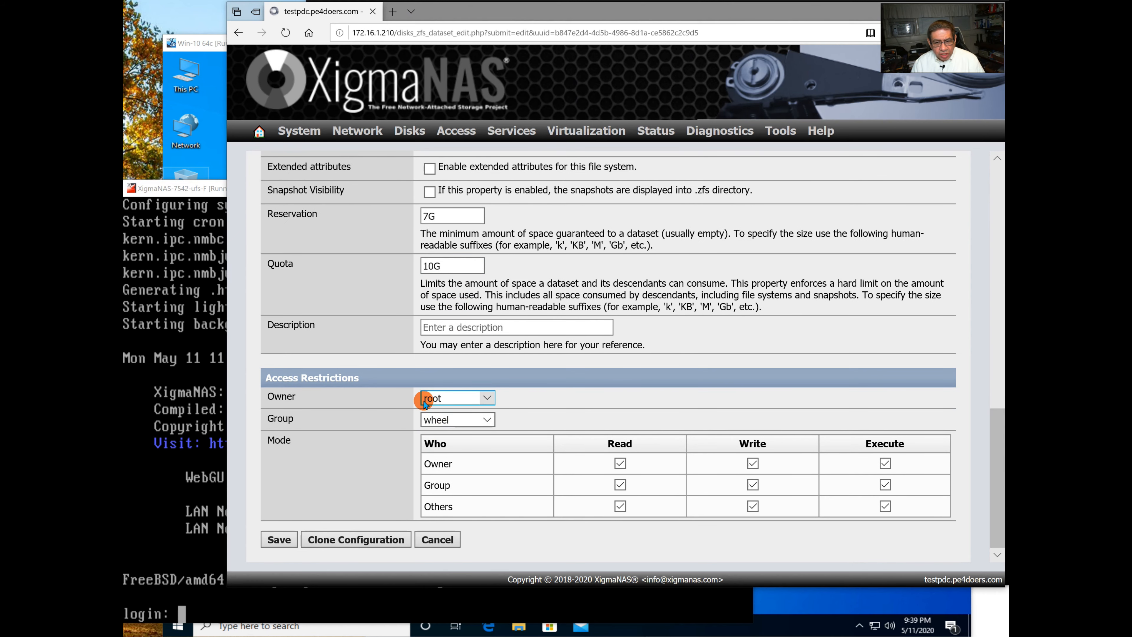
click(477, 419)
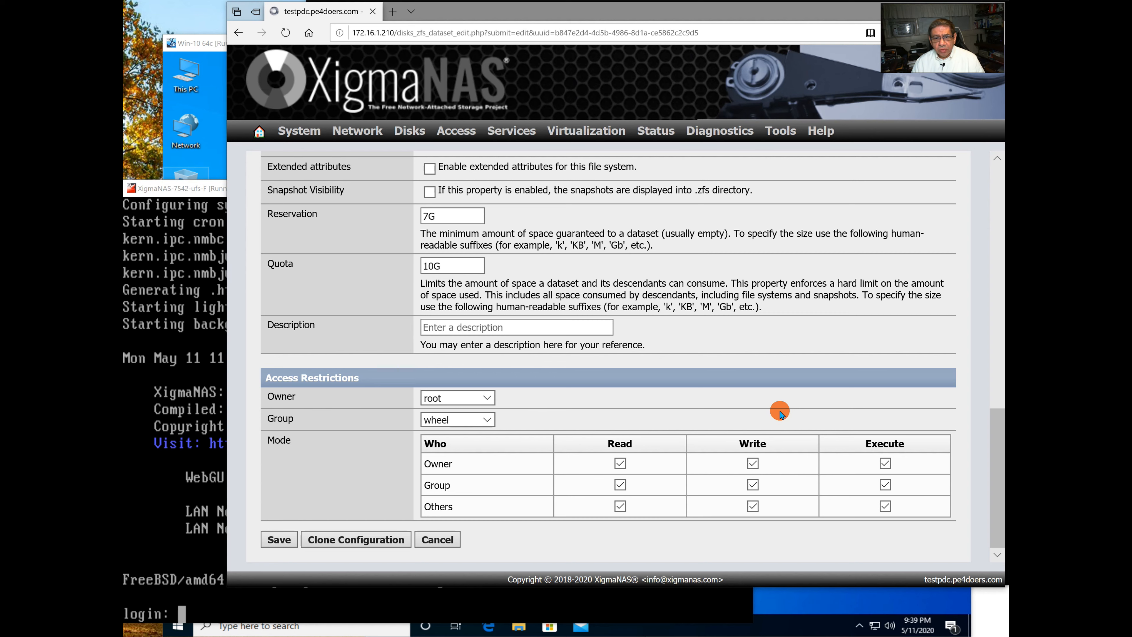
click(437, 539)
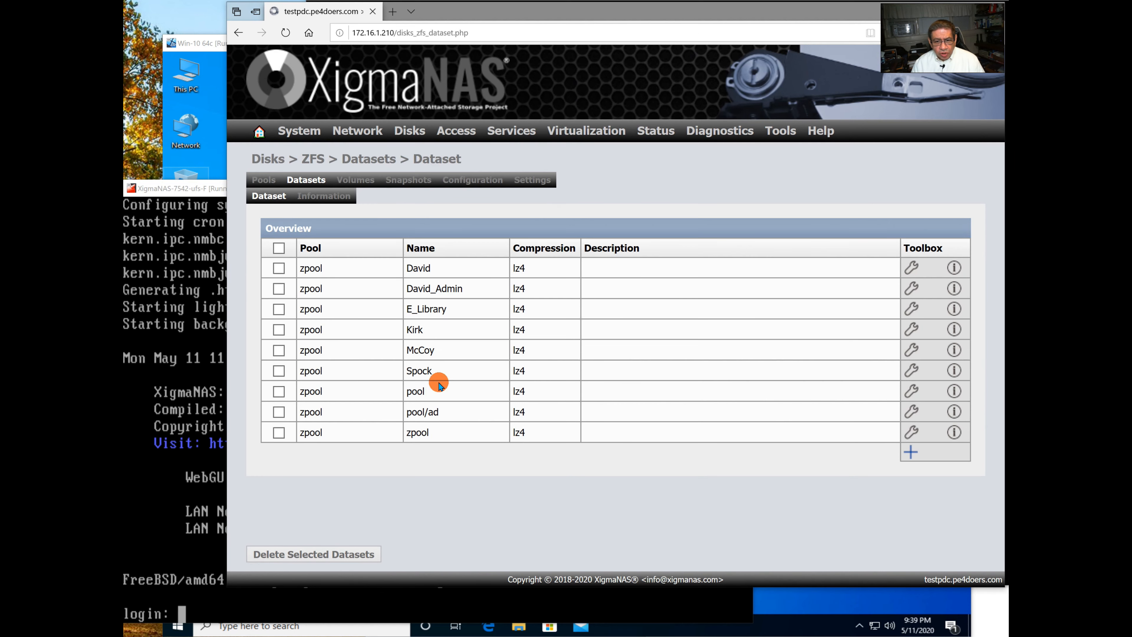
Review the E_Library dataset's settings without saving, then go to Access > Users & Groups.
click(913, 308)
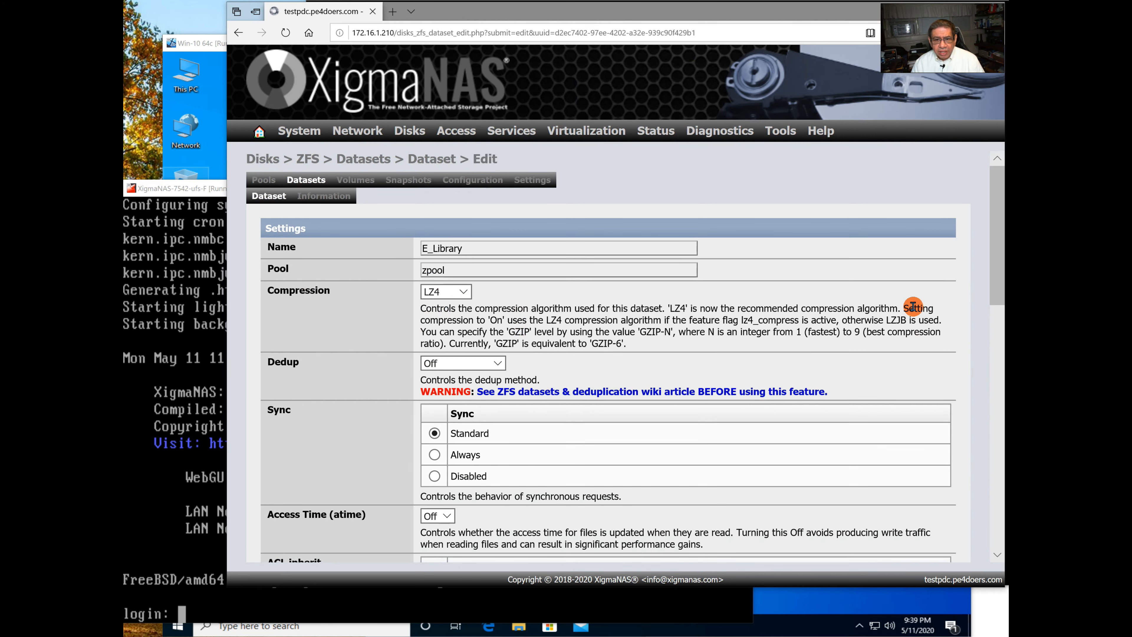
scroll(855, 337, down, 3)
scroll(854, 338, down, 8)
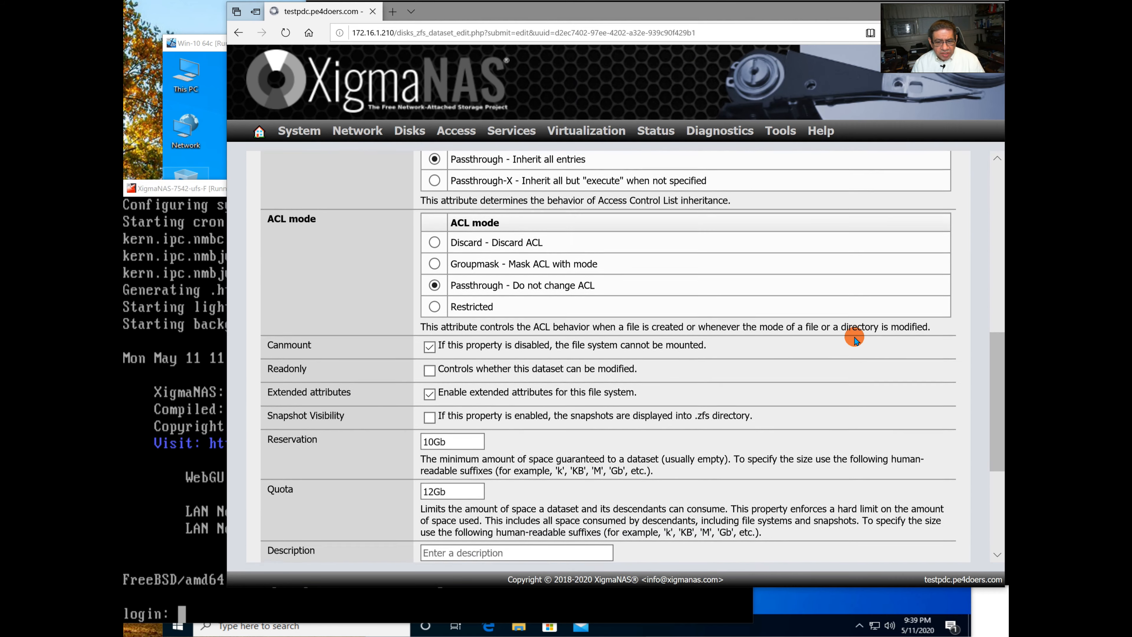
scroll(854, 337, down, 2)
click(606, 382)
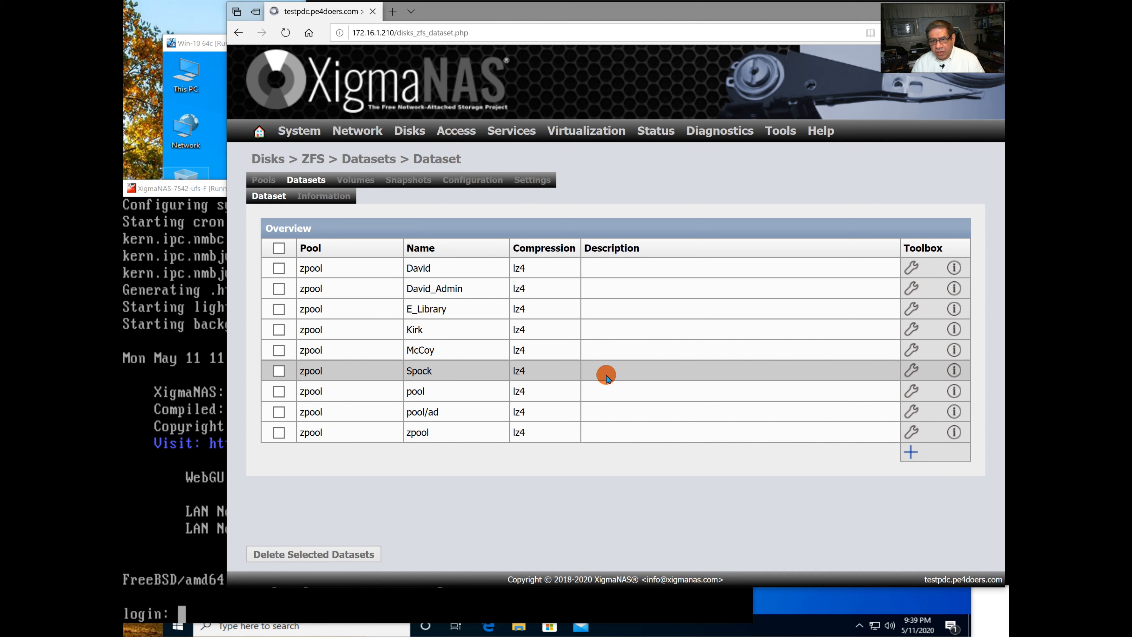
mouse_move(458, 138)
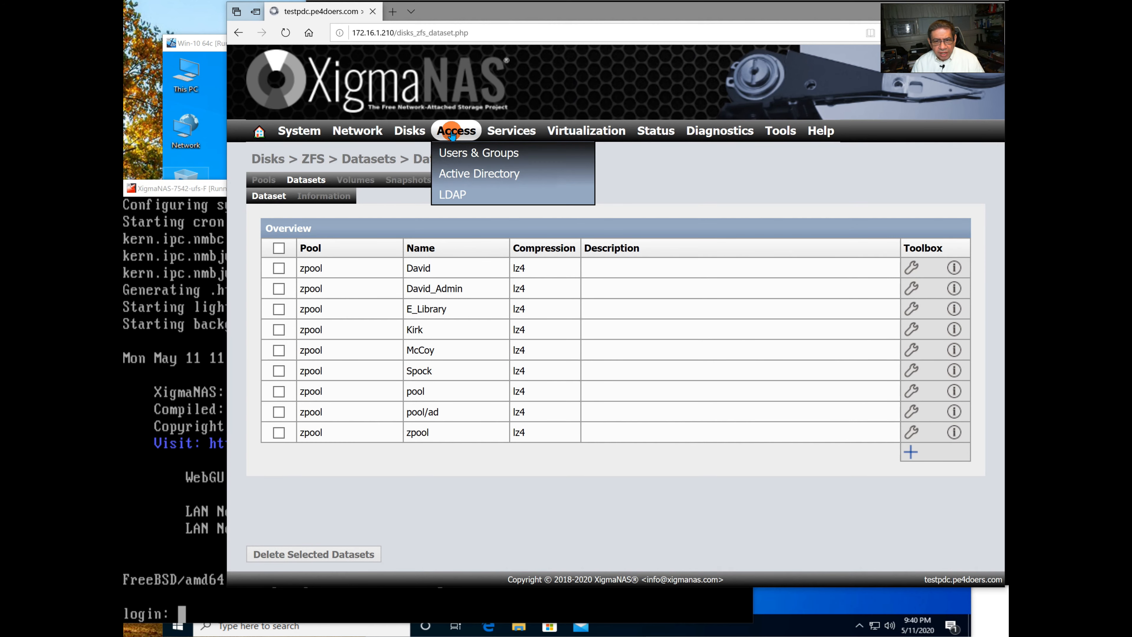
click(450, 154)
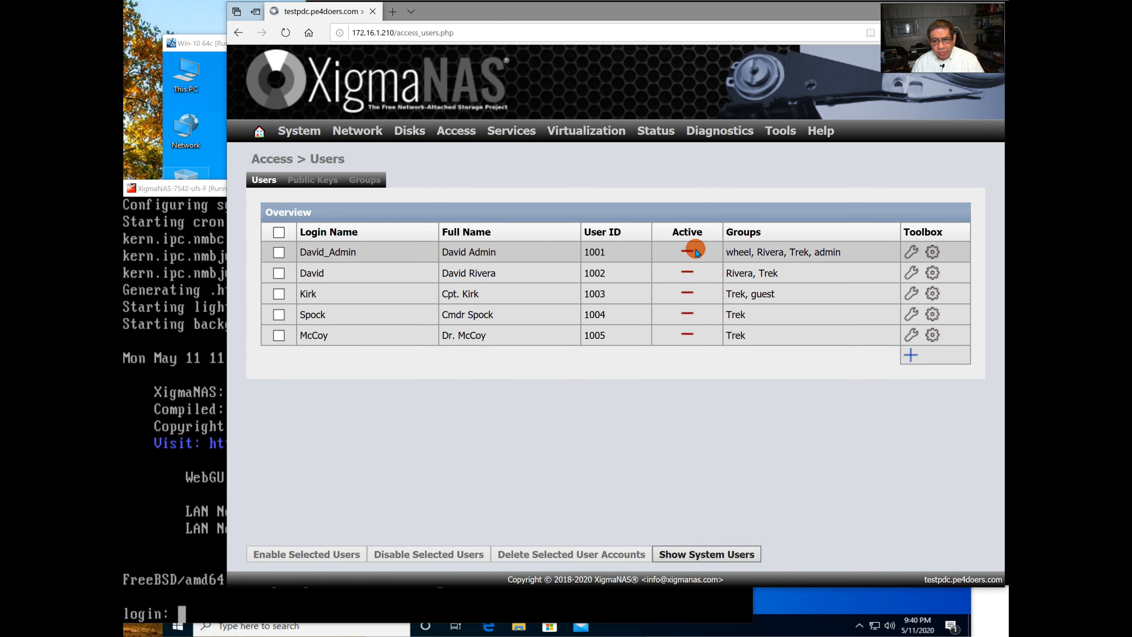
Inspect the admin account's settings, cancel back to the user list, and bring up Services.
click(911, 255)
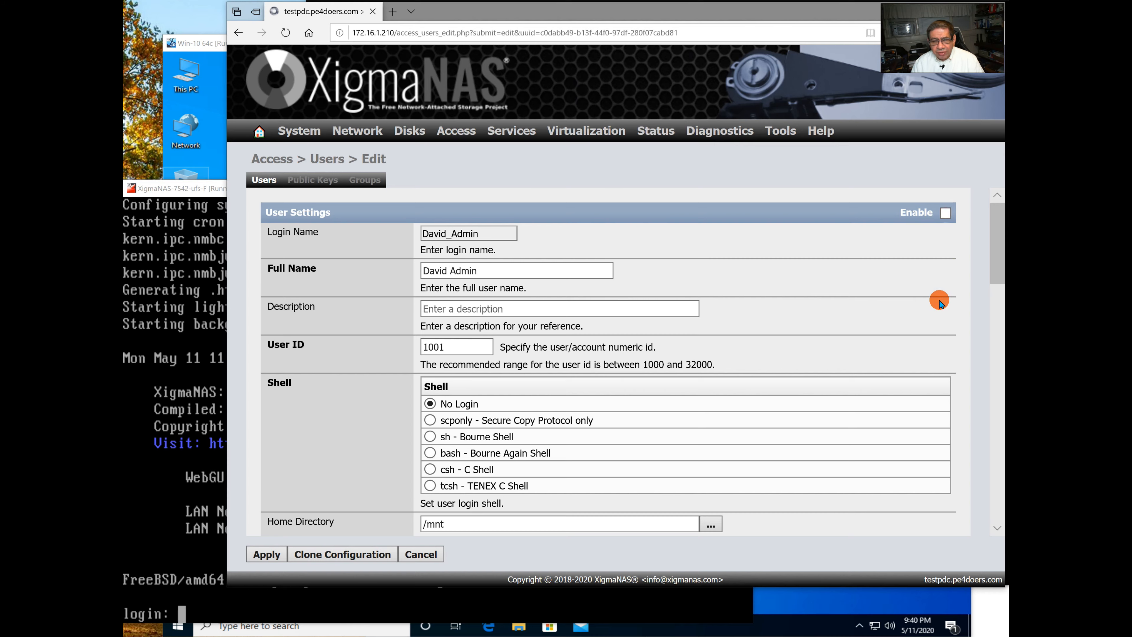
scroll(646, 419, down, 3)
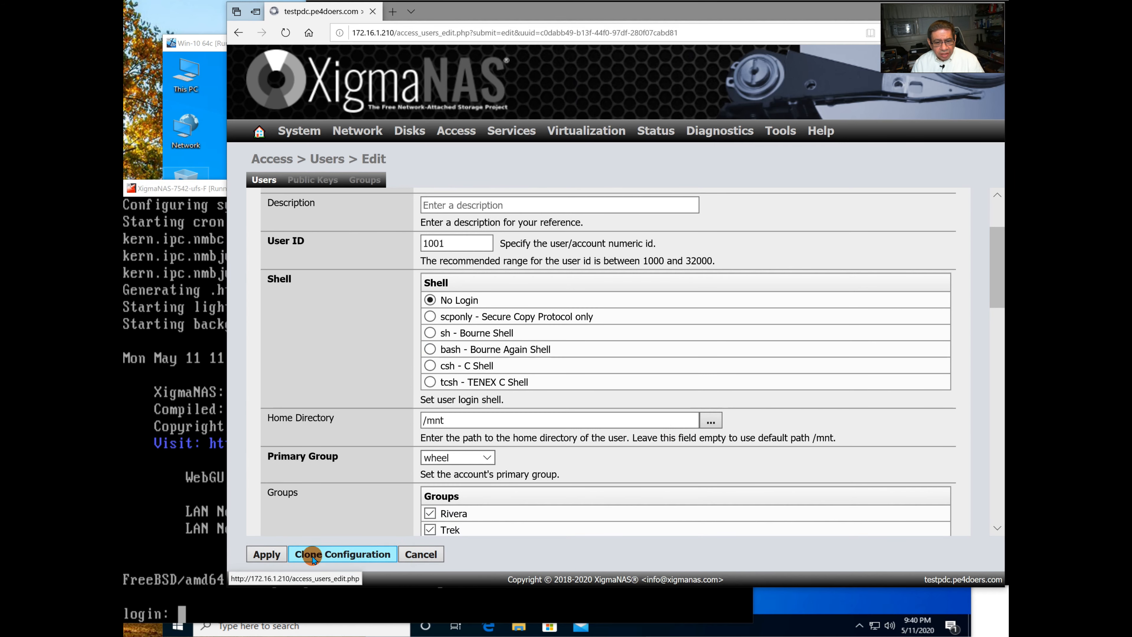
click(430, 557)
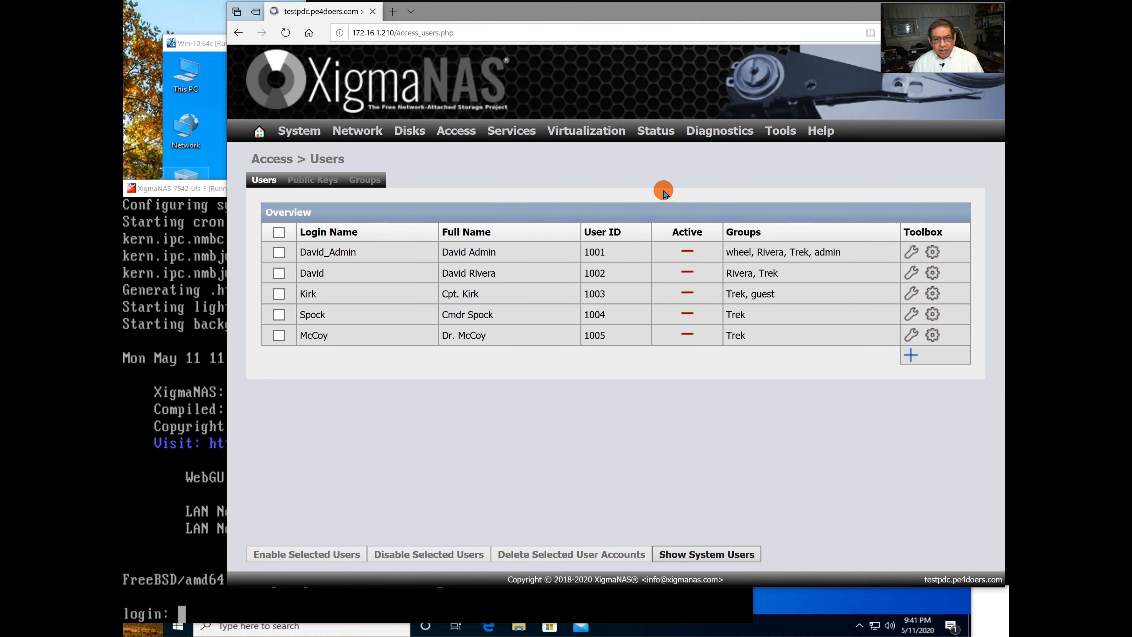
mouse_move(526, 138)
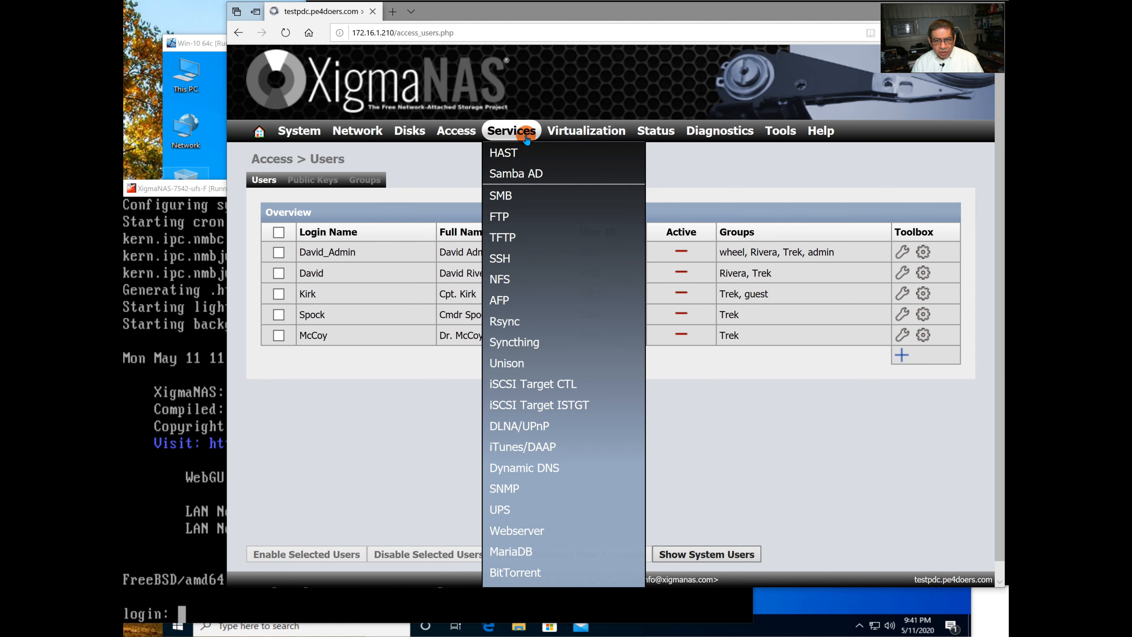
click(503, 199)
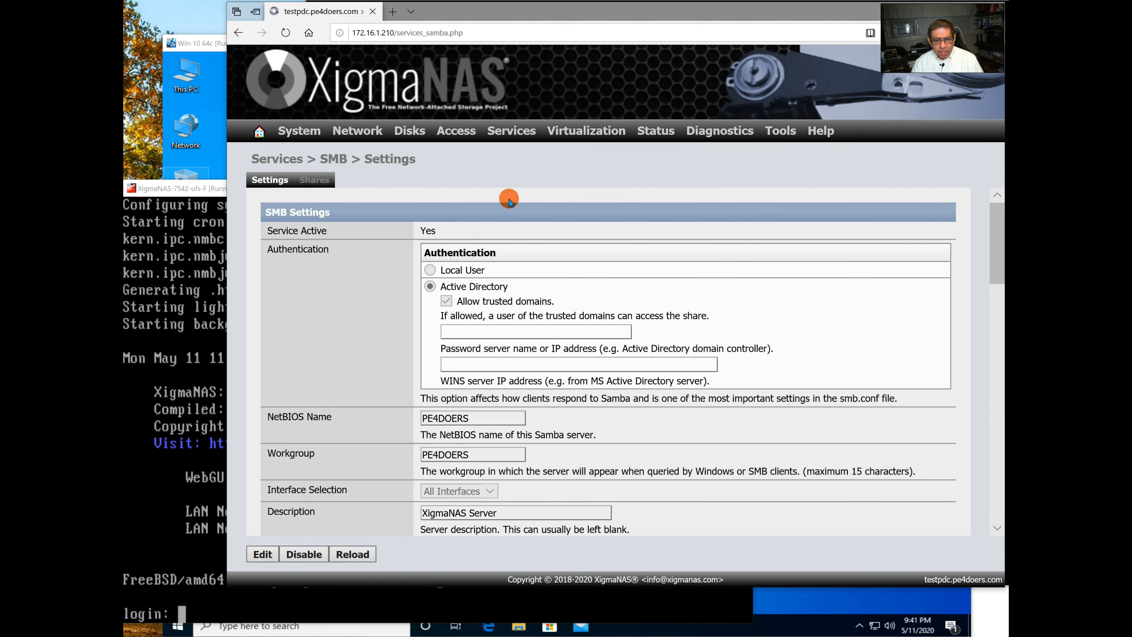
scroll(720, 277, down, 2)
scroll(720, 276, down, 3)
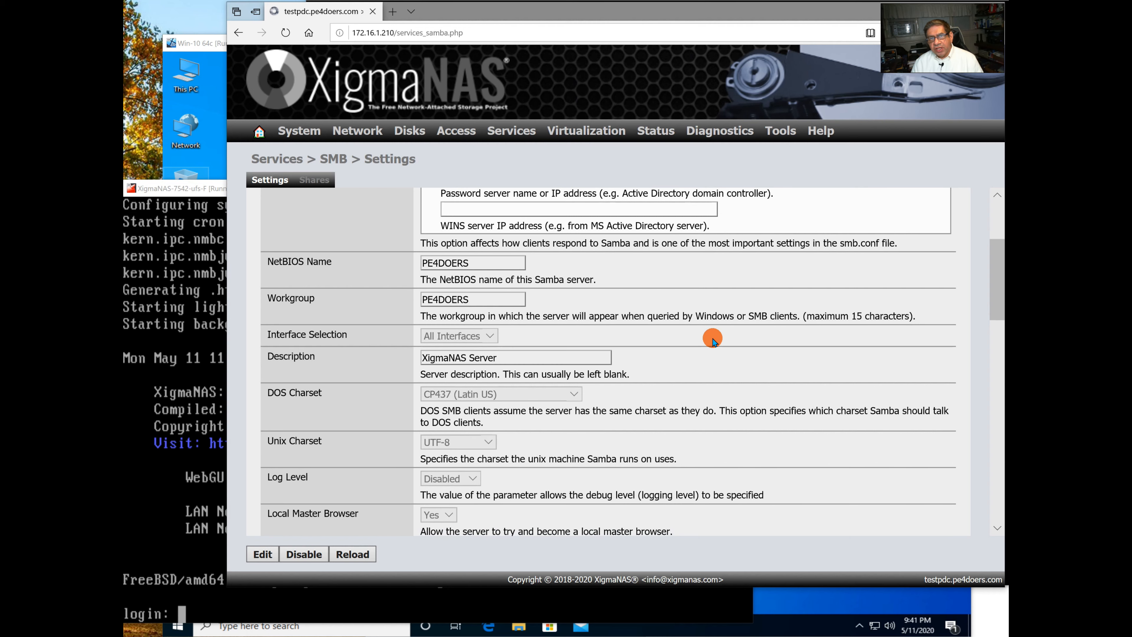
scroll(712, 340, down, 2)
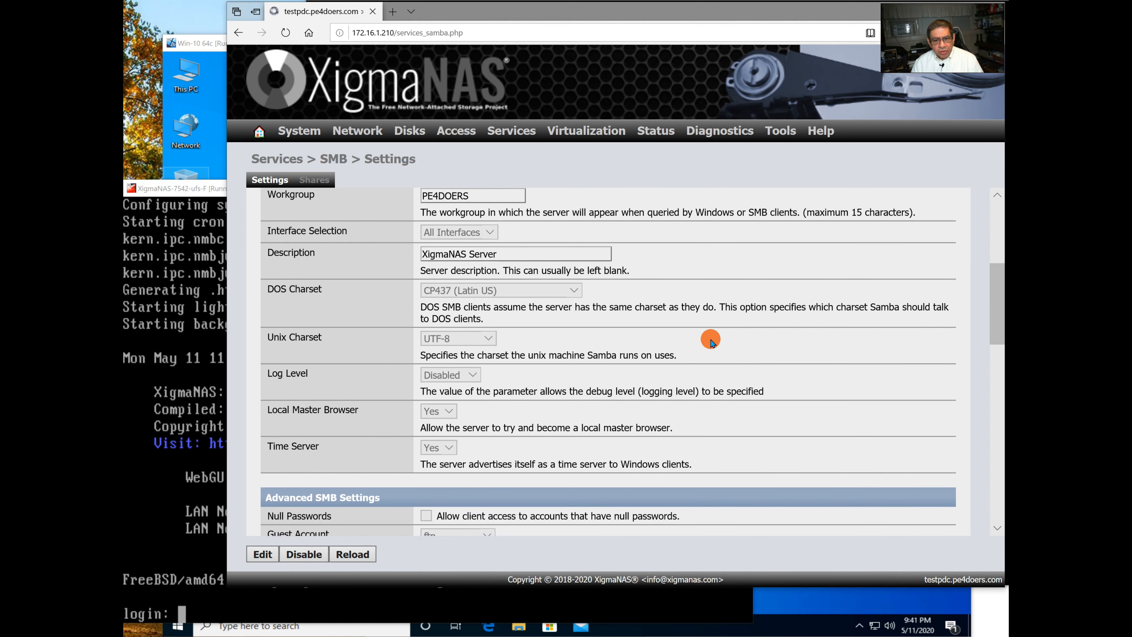
scroll(711, 340, up, 1)
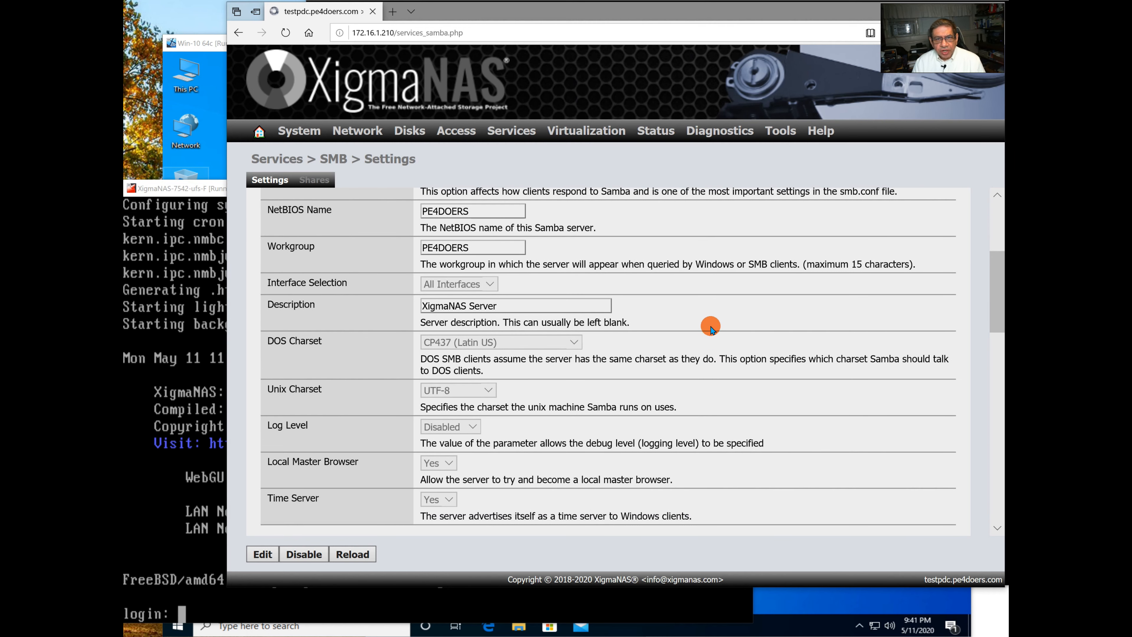
scroll(709, 324, down, 8)
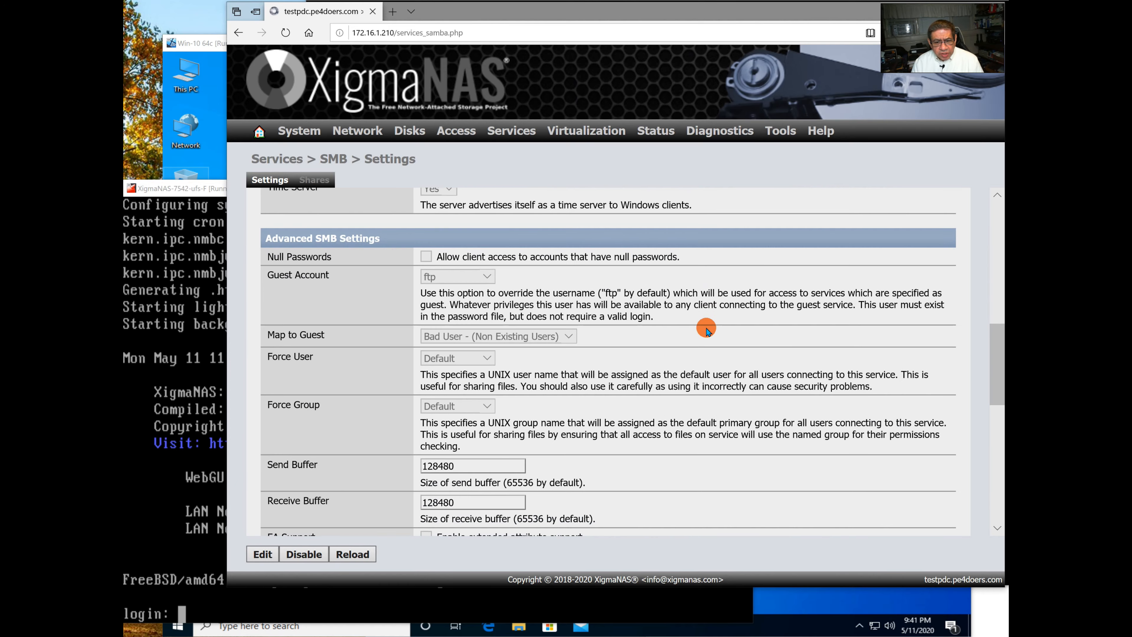
scroll(705, 328, down, 6)
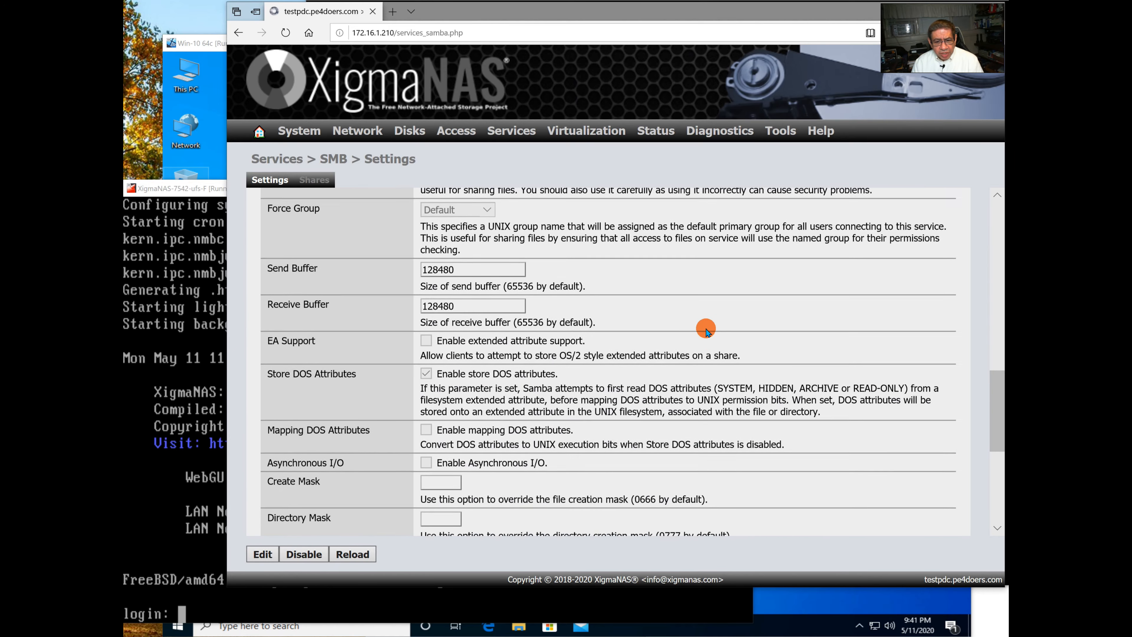
scroll(705, 330, down, 4)
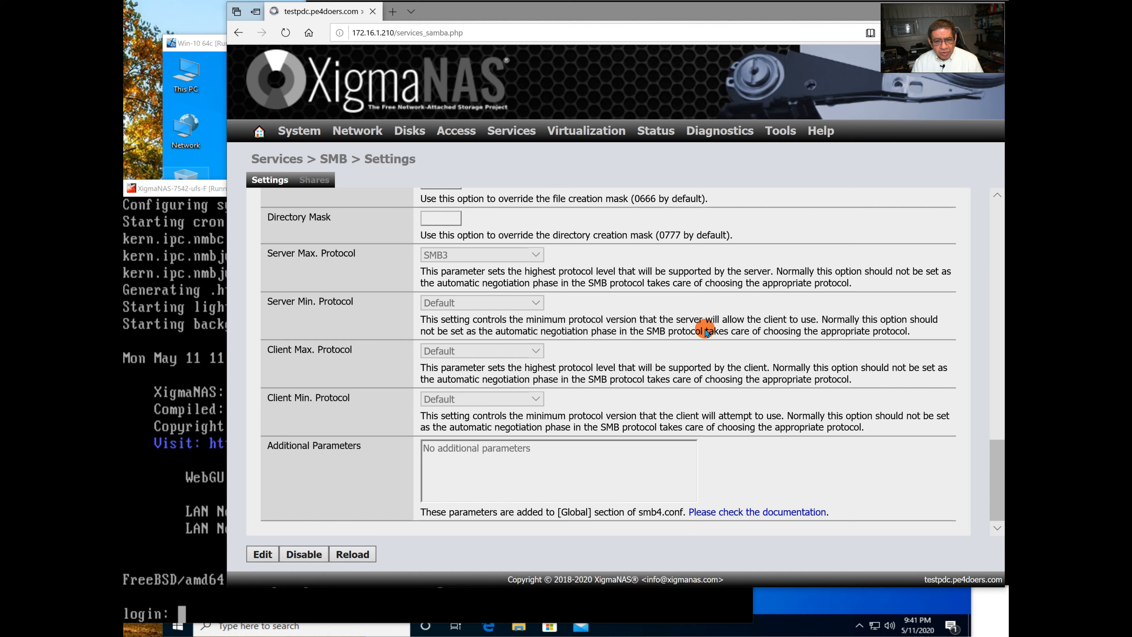
scroll(706, 333, up, 6)
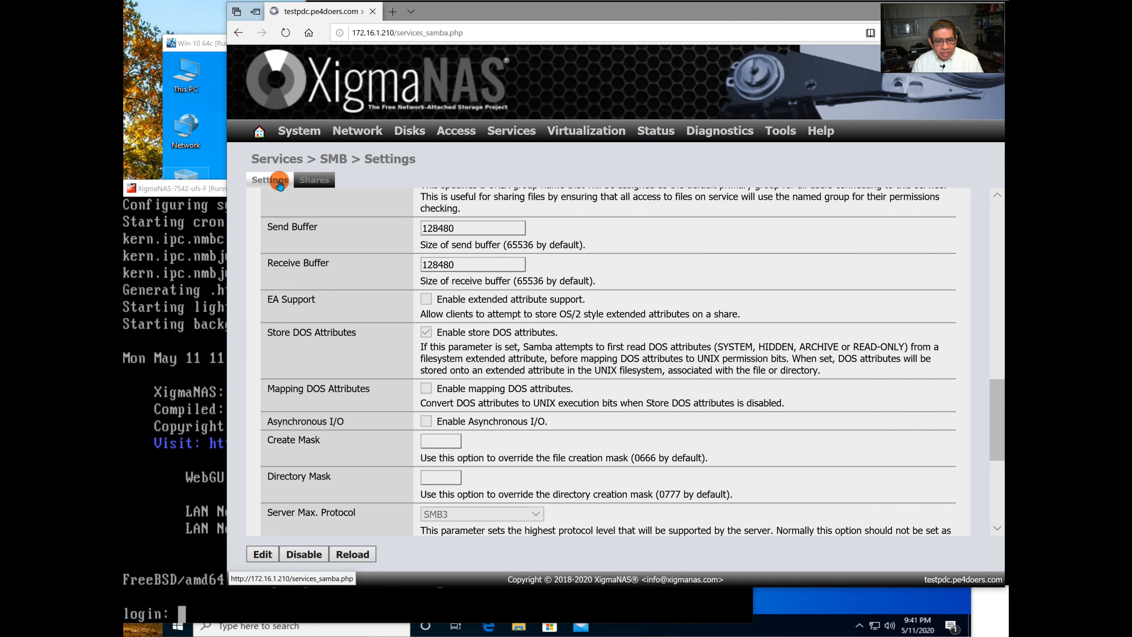
scroll(549, 297, down, 1)
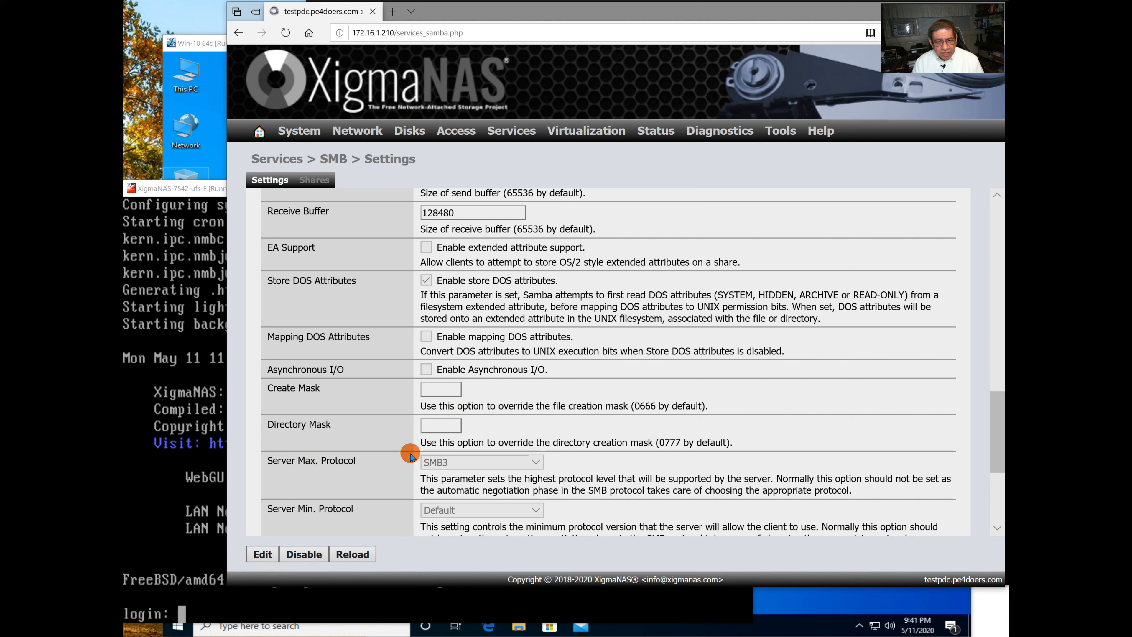
scroll(374, 481, up, 3)
scroll(373, 481, up, 15)
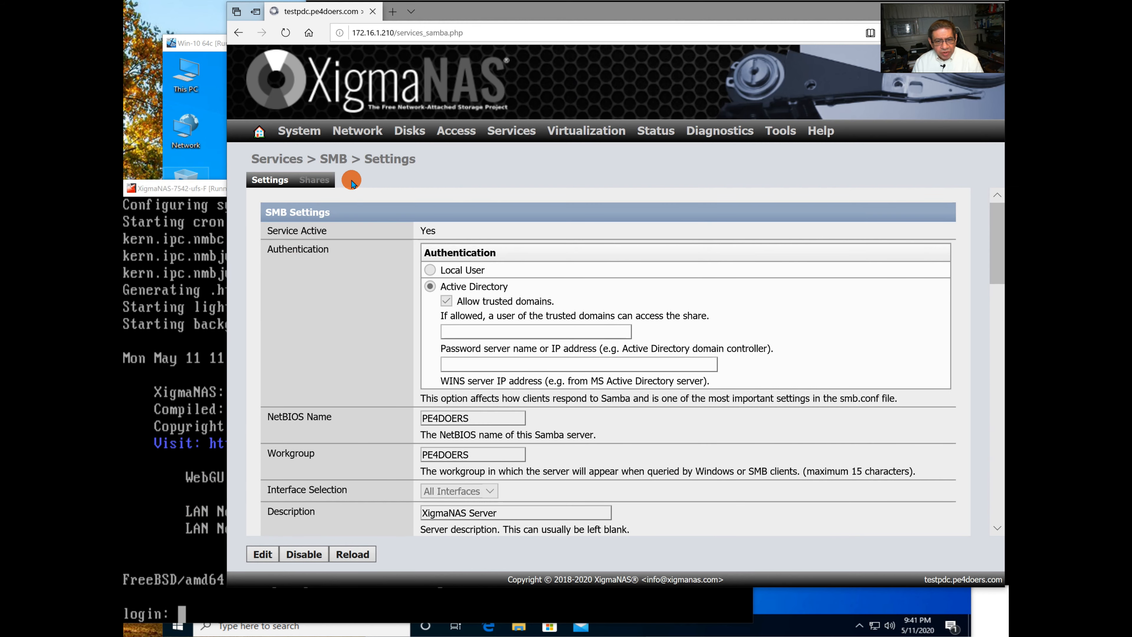
click(319, 182)
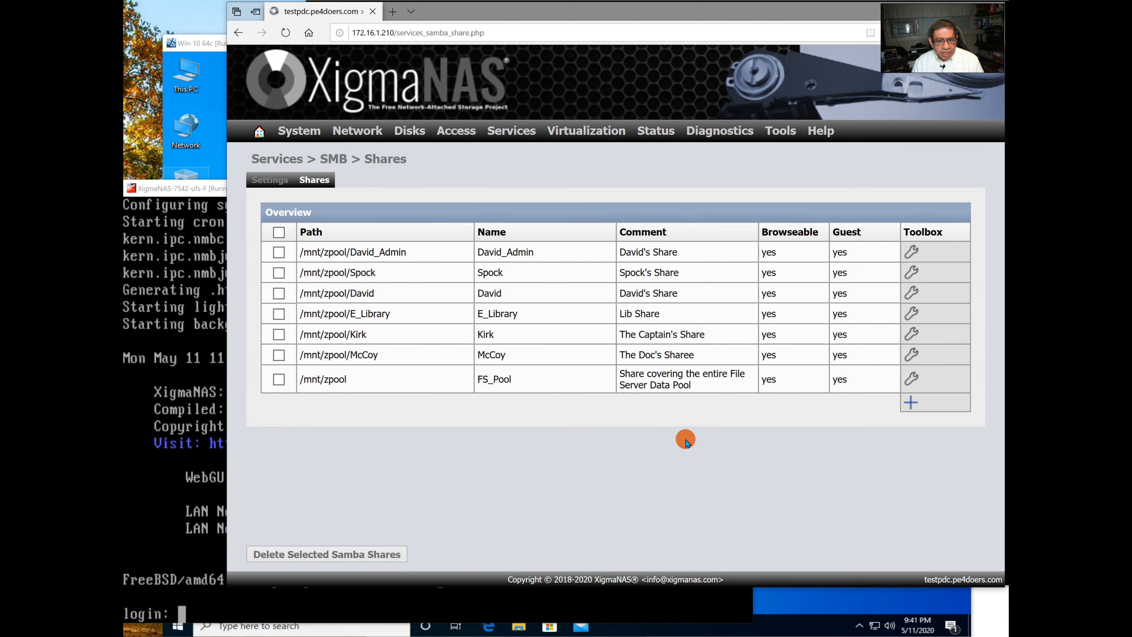
Check the David share's ZFS ACL, shadow copy and NTFS ACL options, then cancel to Shares.
click(912, 294)
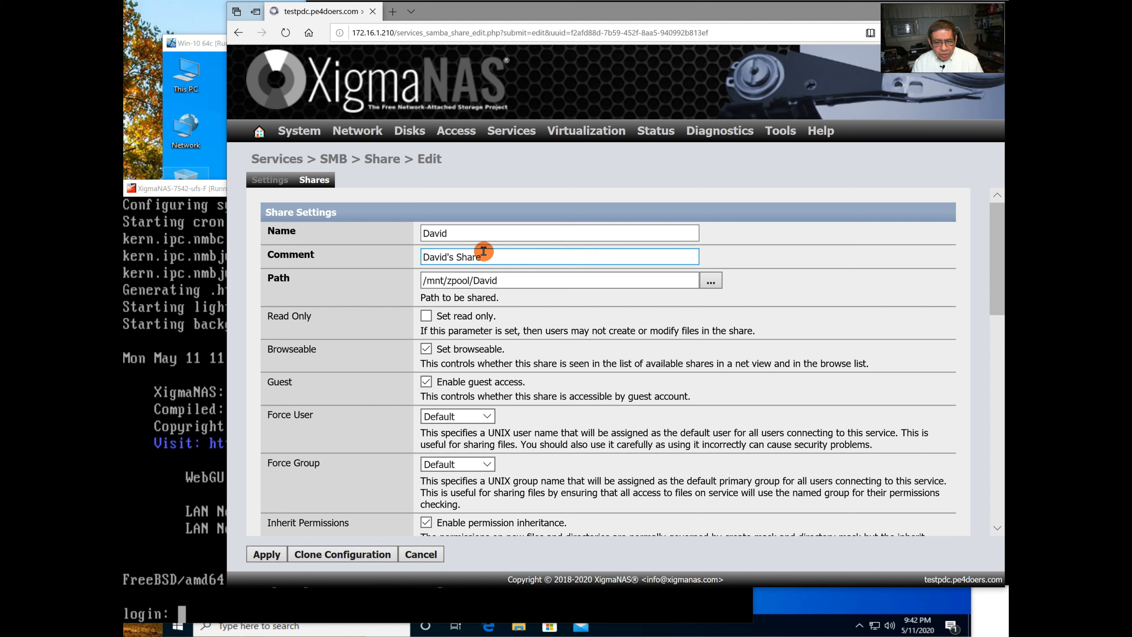
click(466, 285)
scroll(466, 321, down, 8)
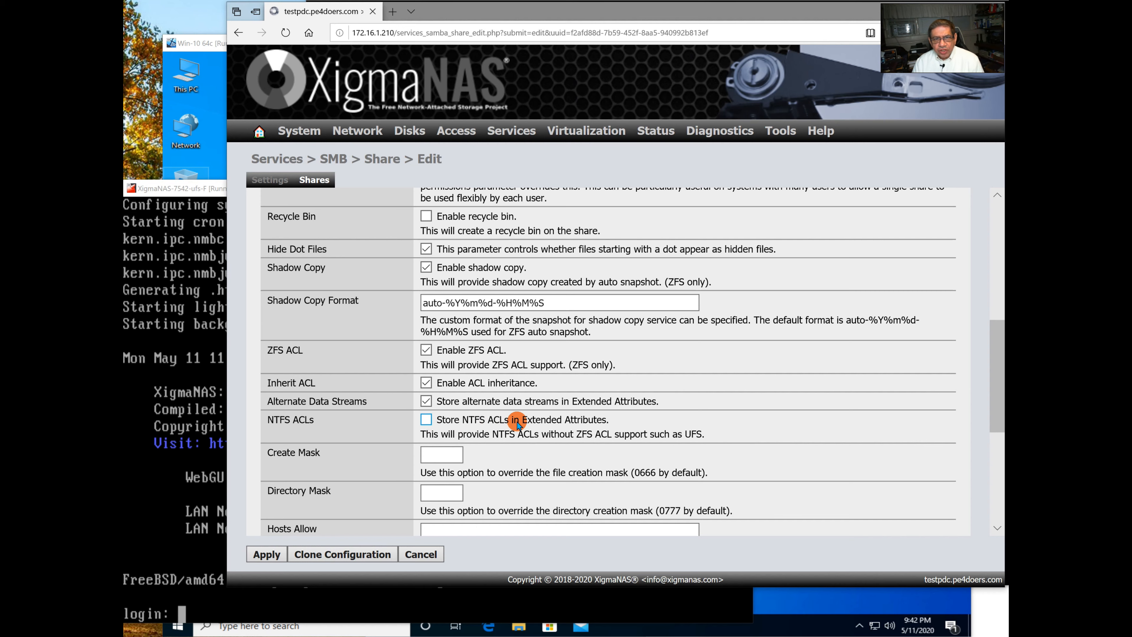
scroll(517, 421, down, 1)
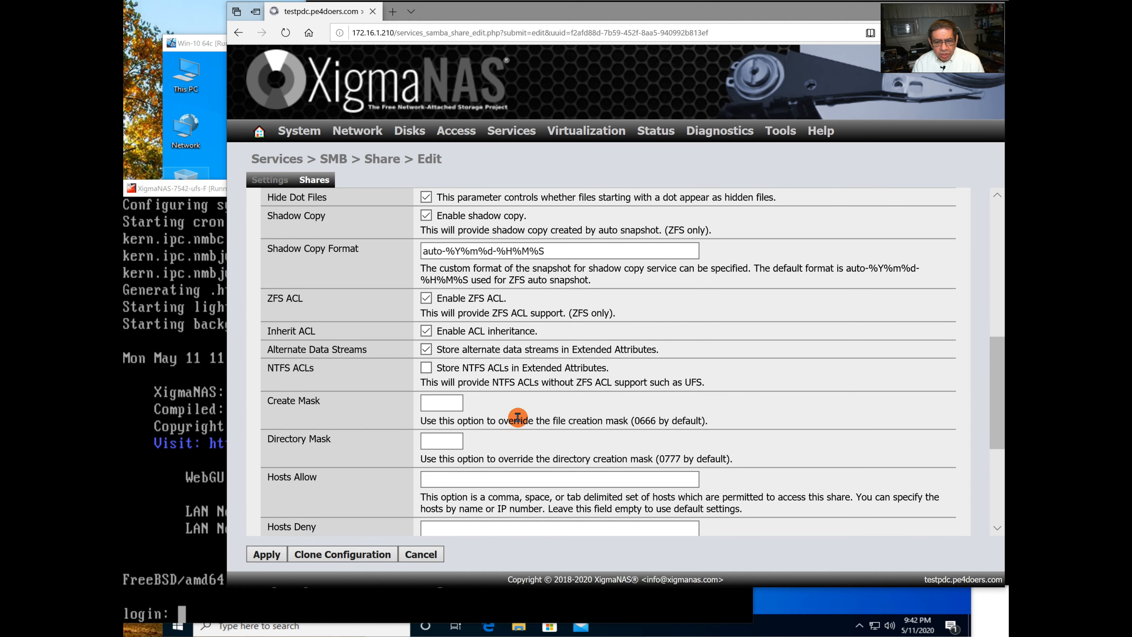
scroll(517, 417, down, 1)
scroll(517, 417, down, 1)
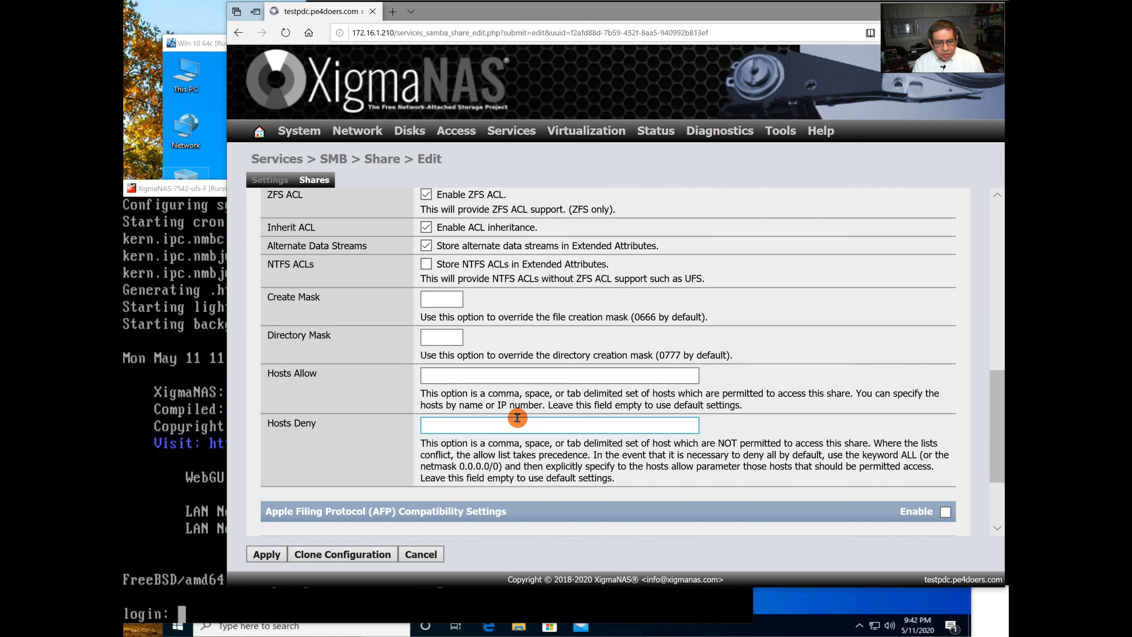
scroll(517, 417, down, 2)
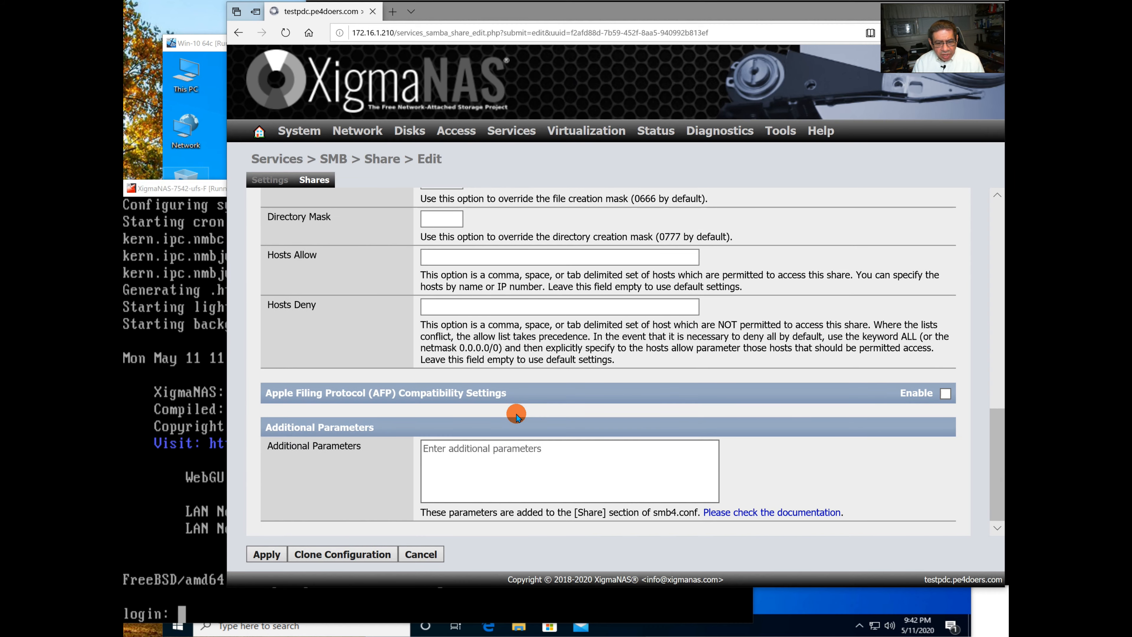
scroll(517, 415, up, 20)
scroll(527, 502, down, 2)
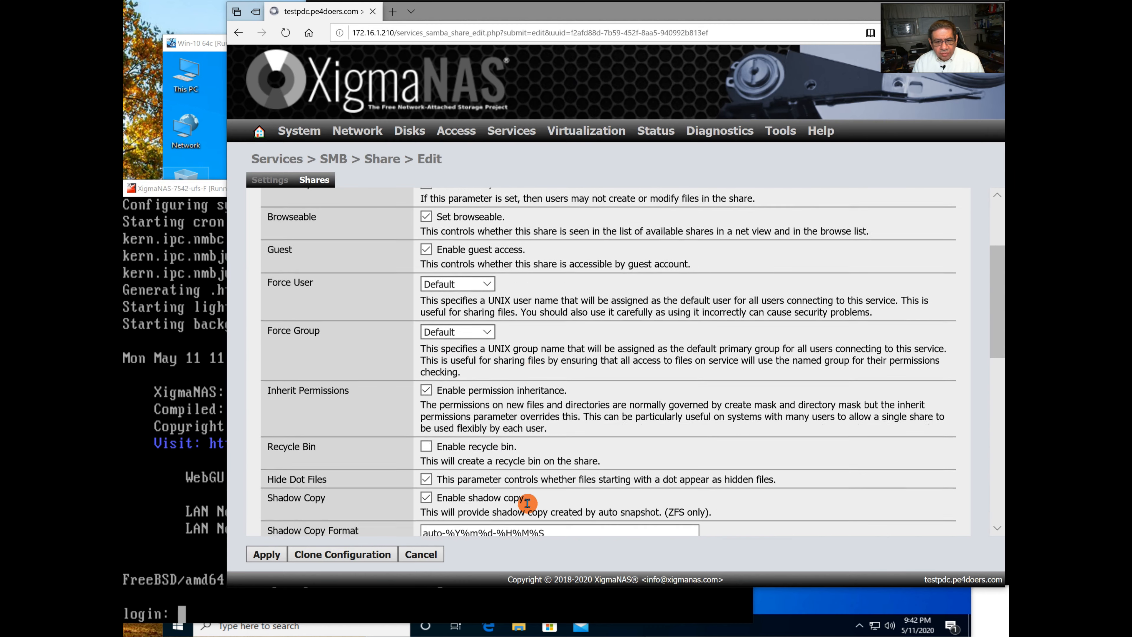
scroll(527, 503, down, 10)
click(374, 554)
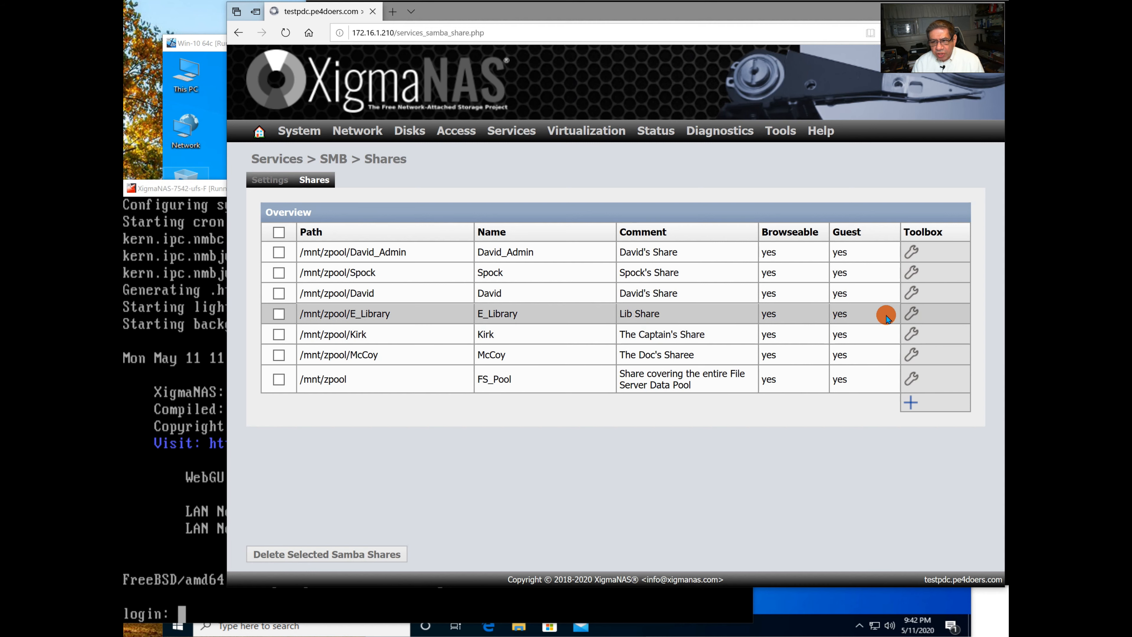
click(910, 317)
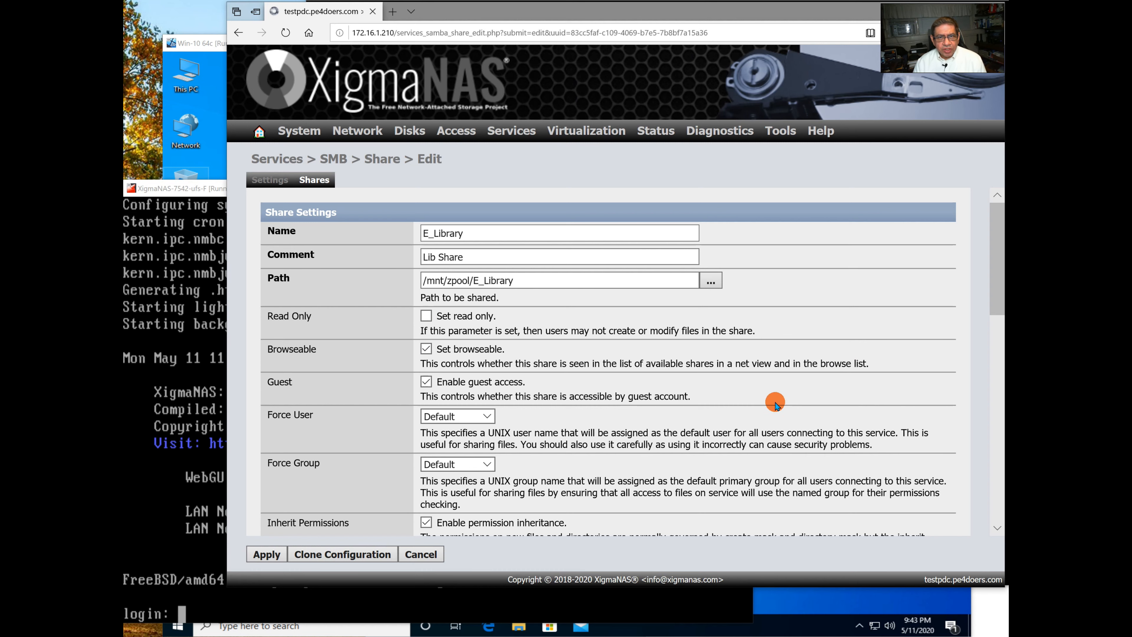
scroll(771, 398, down, 3)
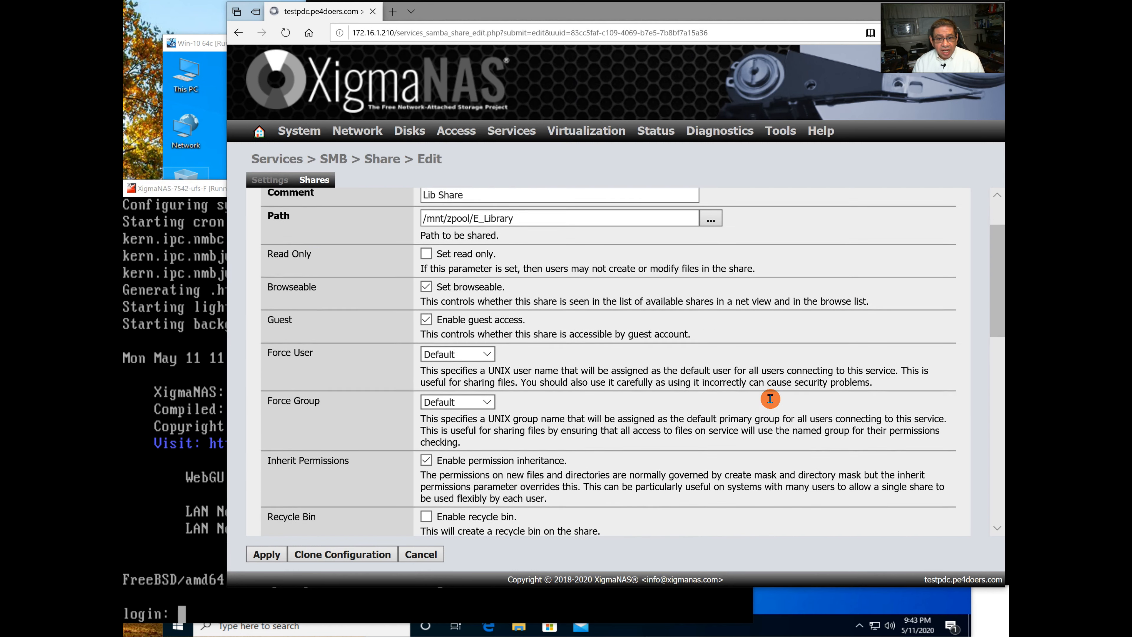
scroll(771, 401, down, 2)
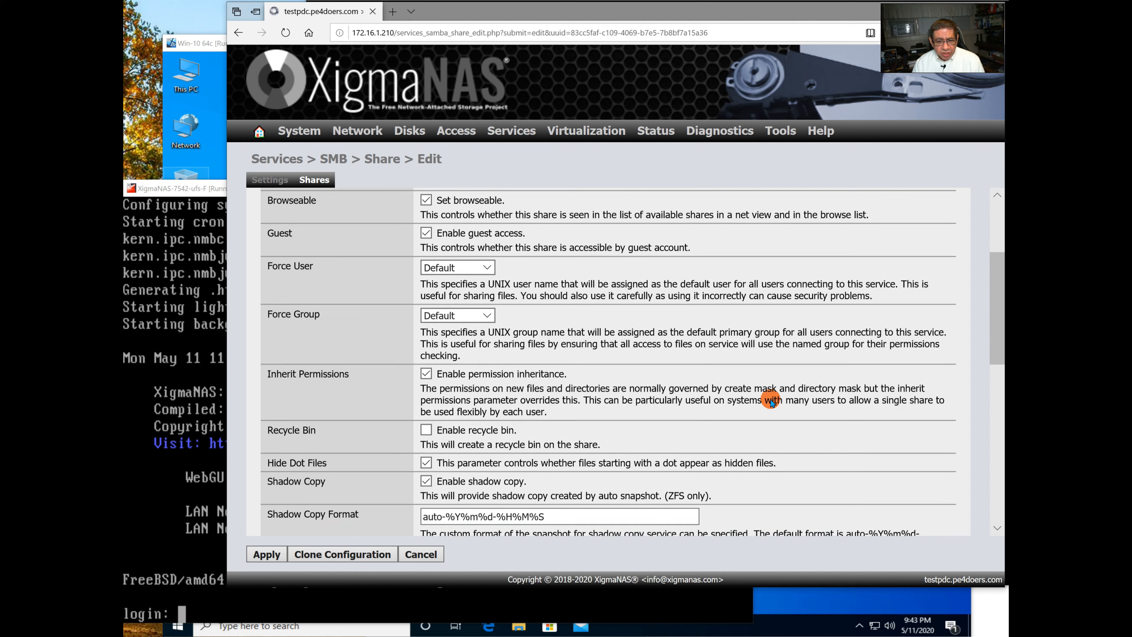
scroll(771, 395, down, 5)
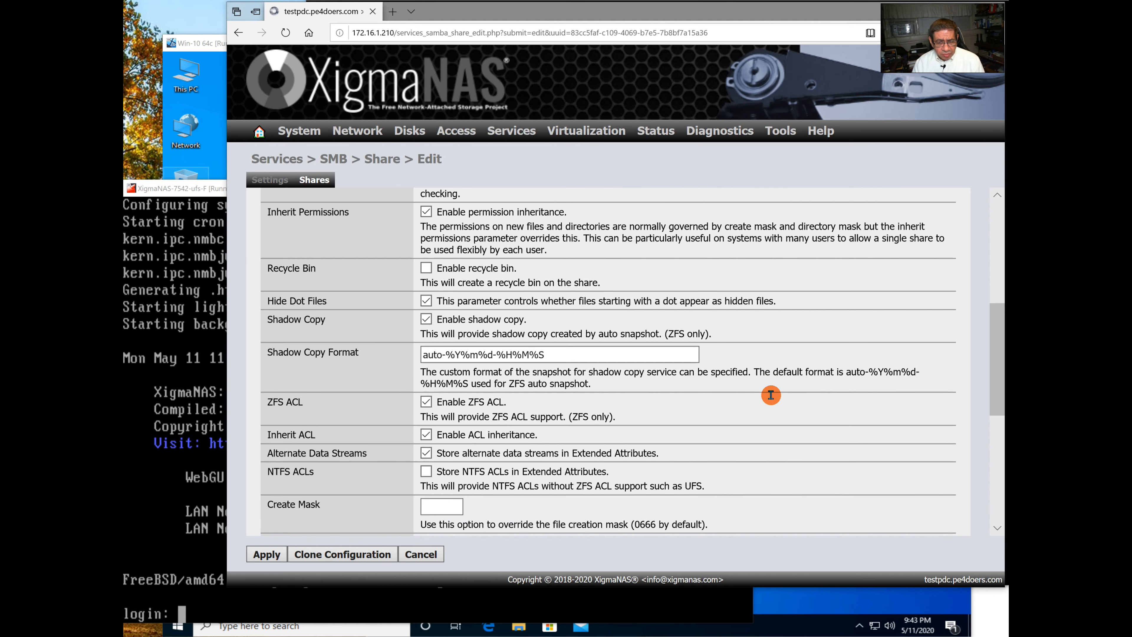
scroll(771, 396, down, 2)
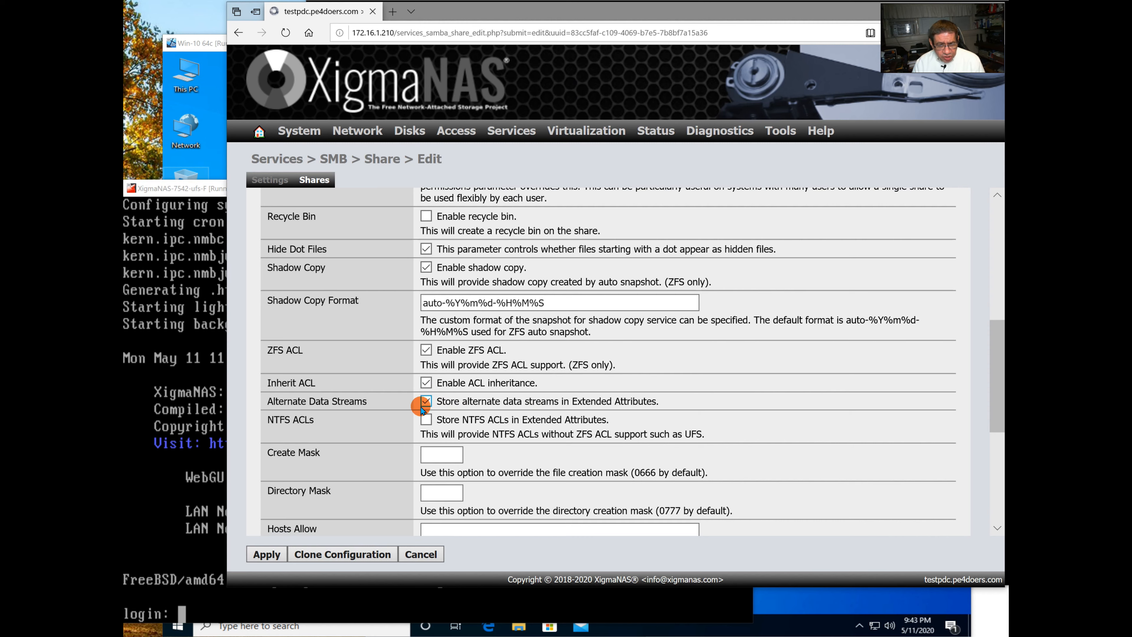
scroll(517, 405, down, 3)
scroll(523, 404, down, 3)
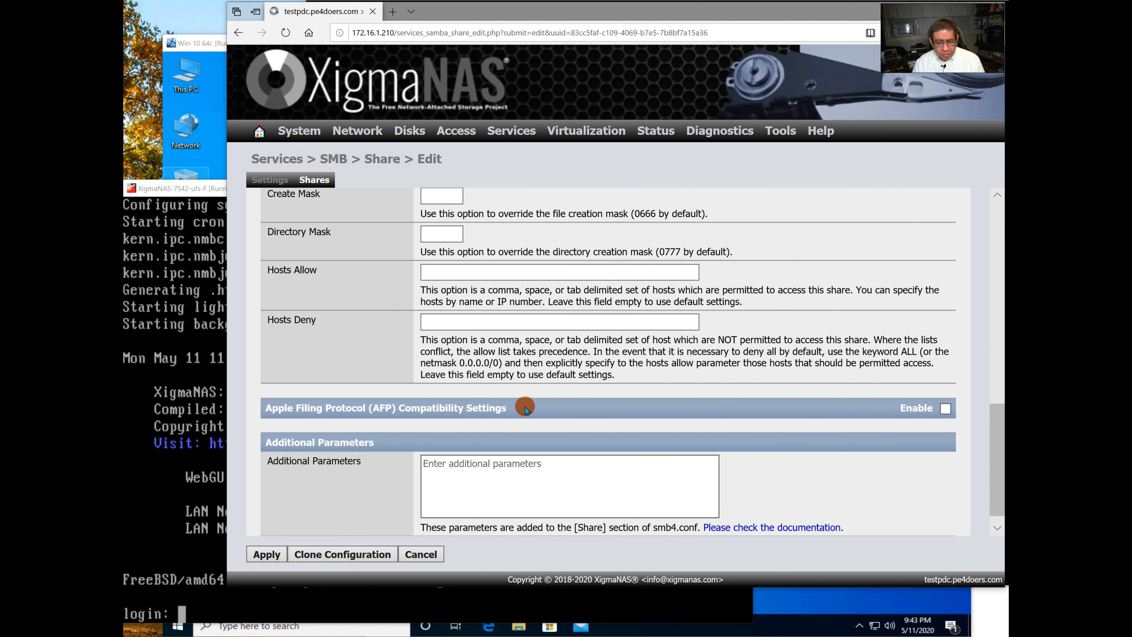
scroll(624, 334, up, 10)
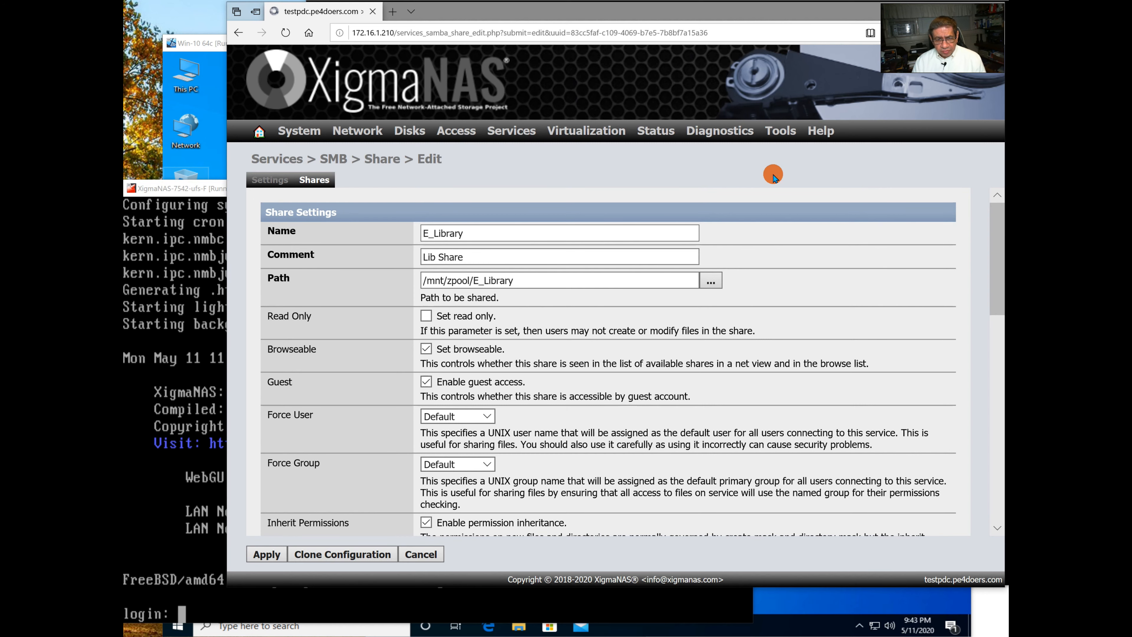
click(407, 554)
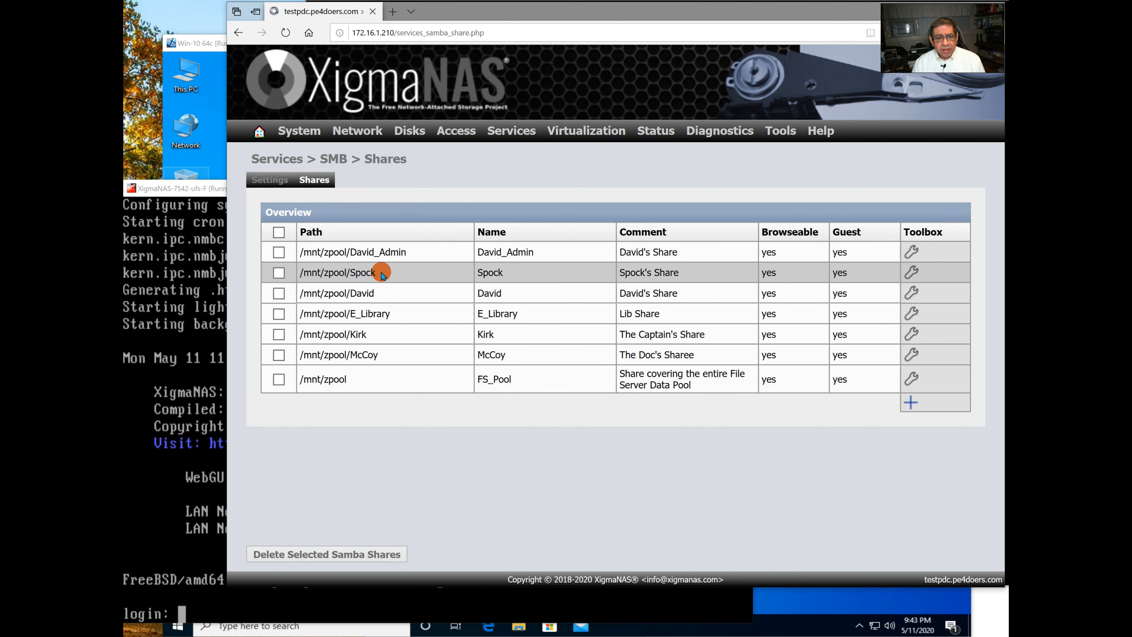
mouse_move(464, 131)
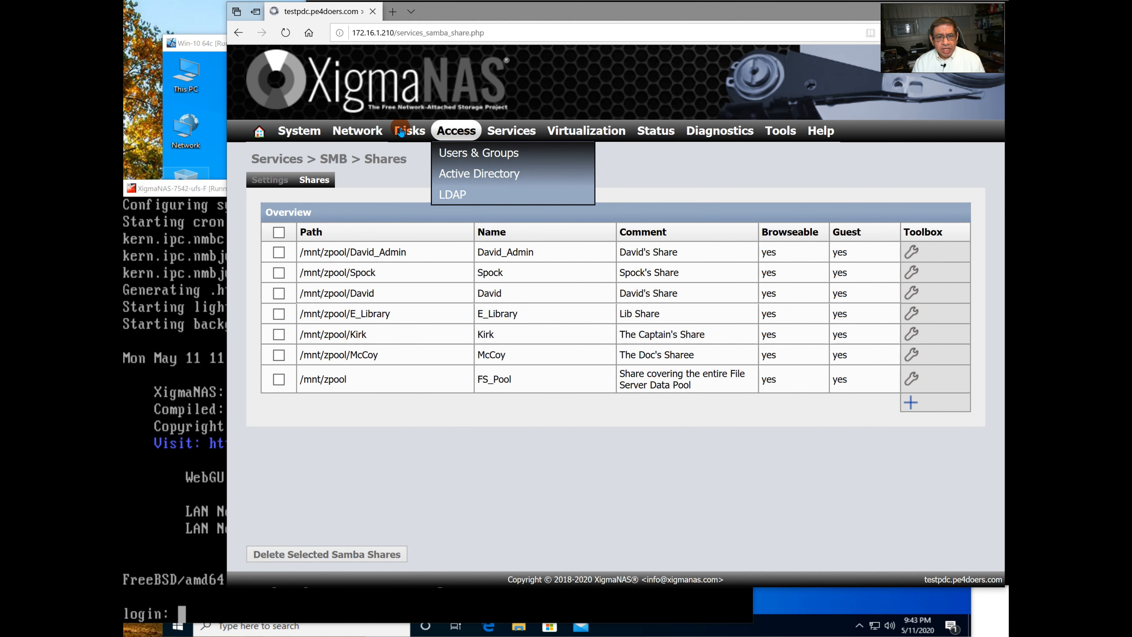
mouse_move(361, 131)
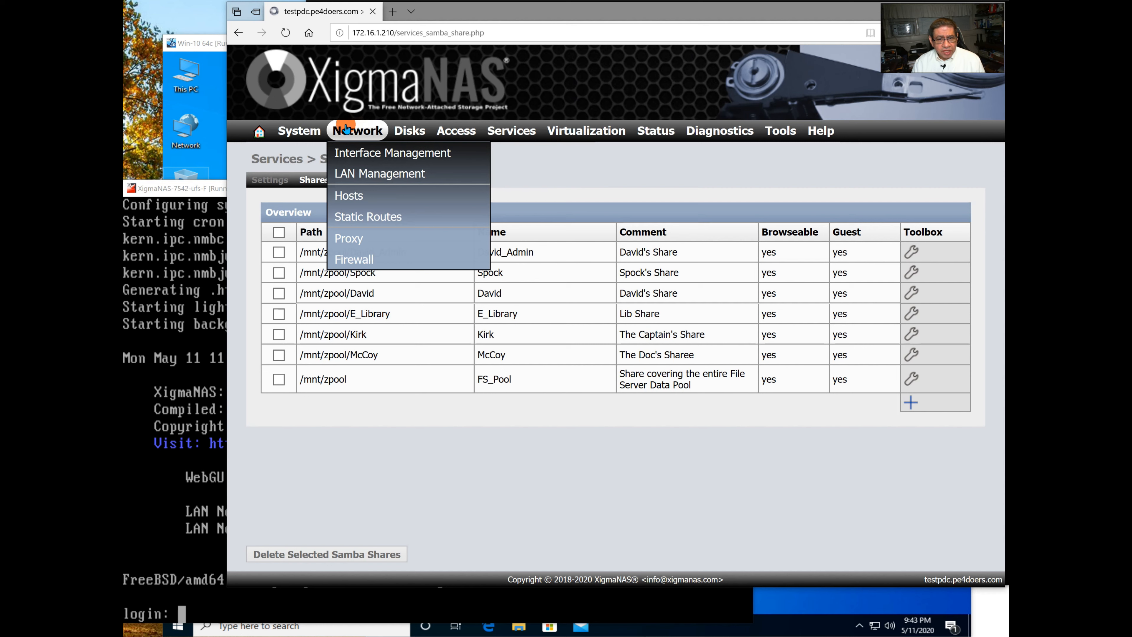
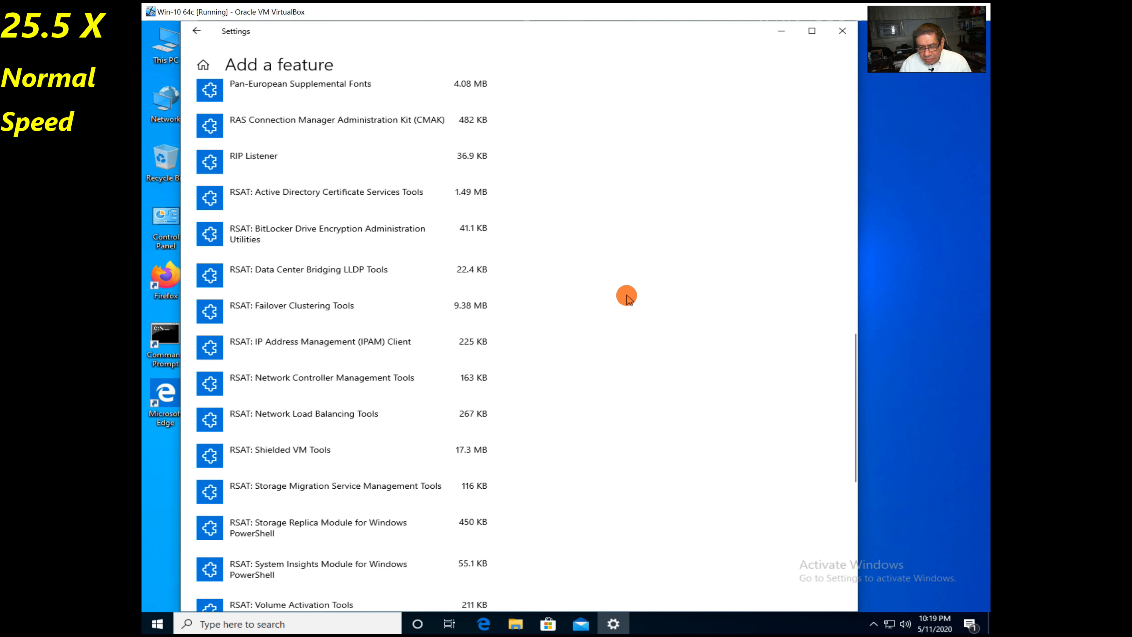
Back in Optional features, confirm RSAT: Server Manager is installed, then close Settings.
scroll(626, 293, down, 17)
scroll(627, 290, up, 4)
scroll(542, 315, down, 5)
scroll(541, 314, up, 20)
click(203, 29)
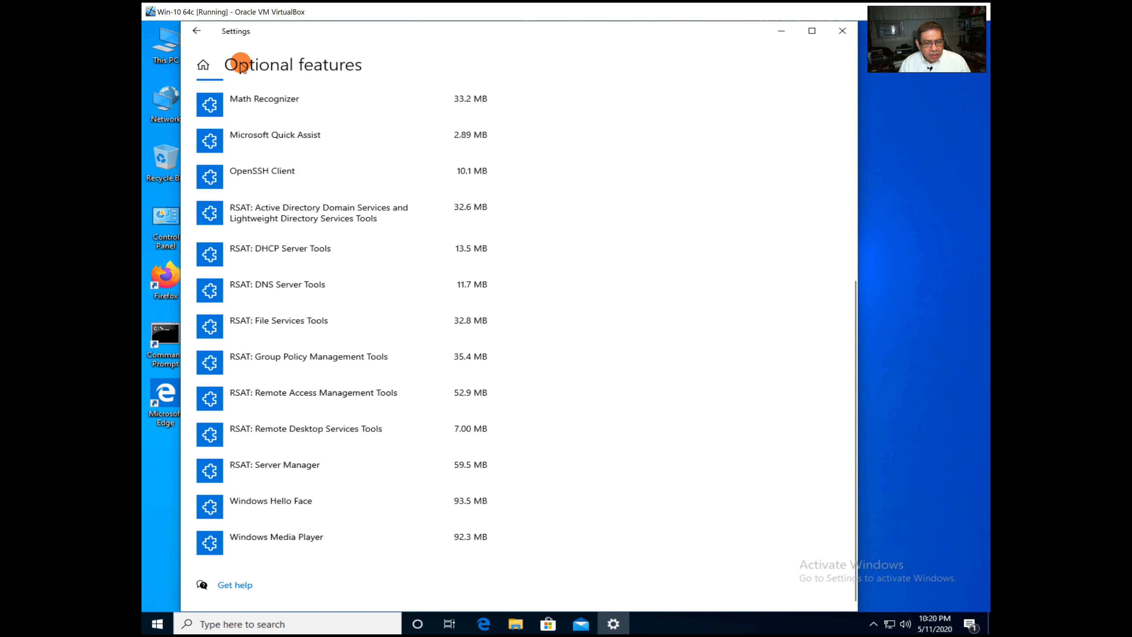
scroll(485, 181, up, 6)
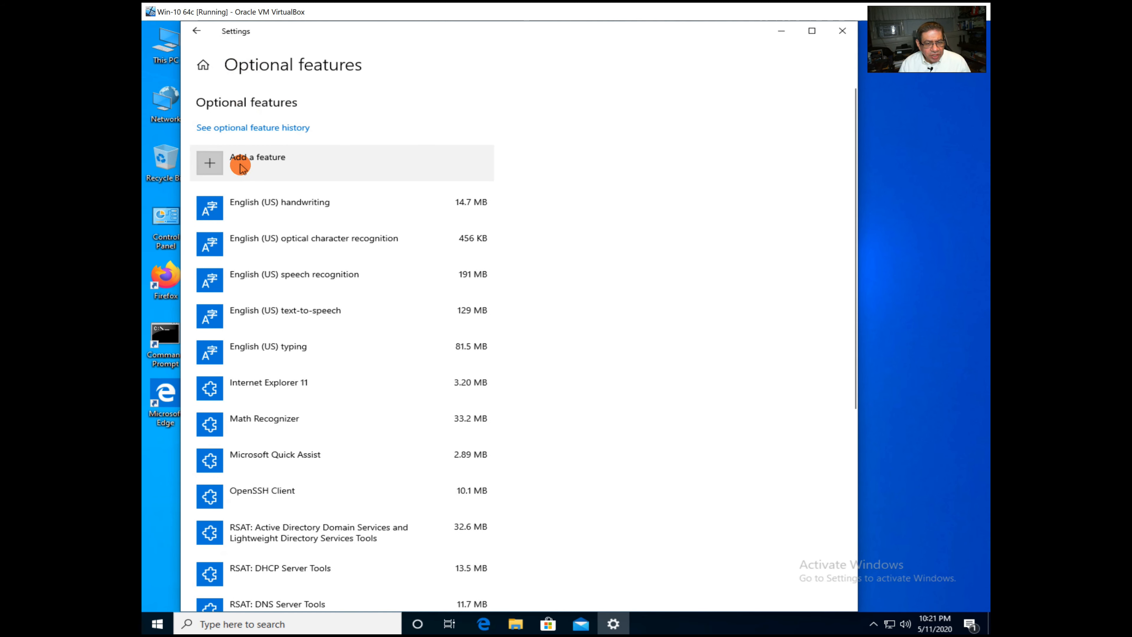
scroll(351, 225, down, 6)
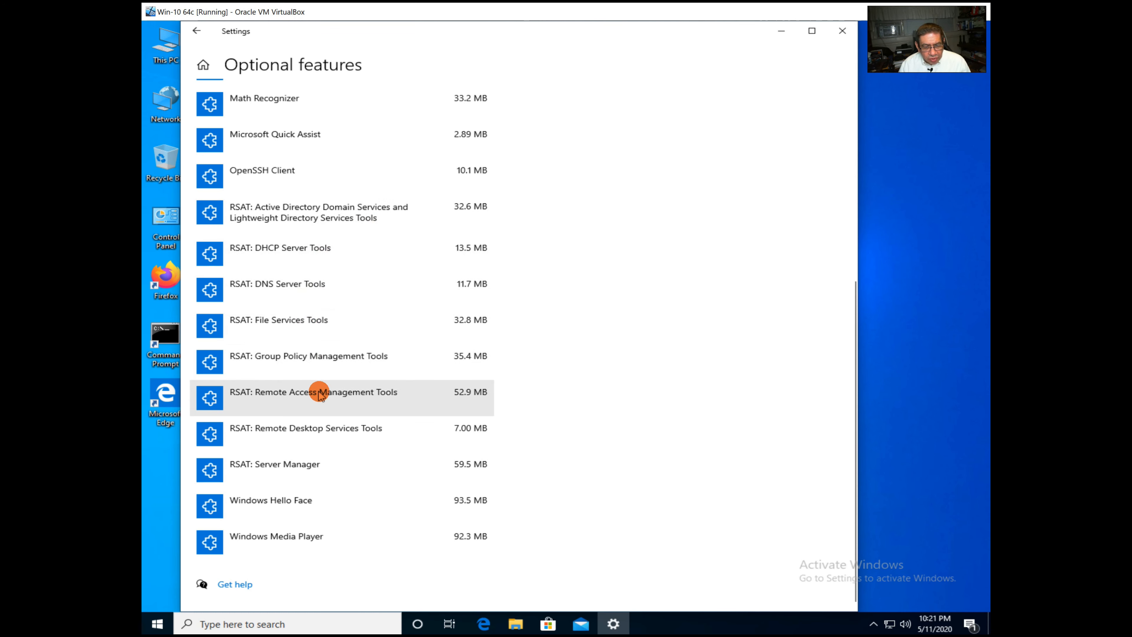
click(311, 467)
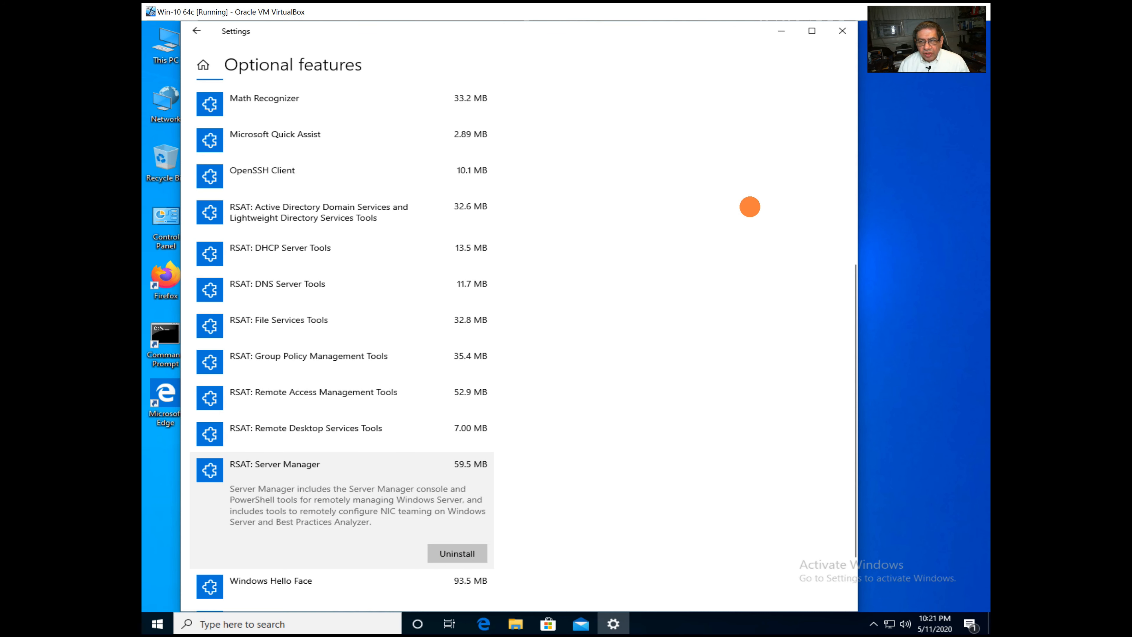
click(840, 32)
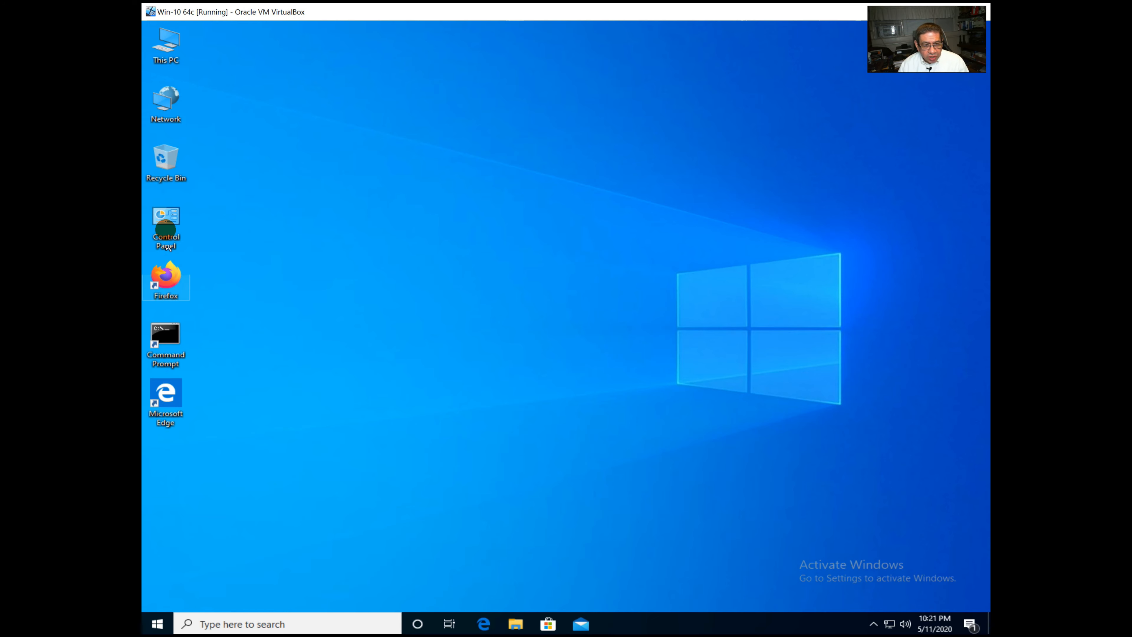
Open the Ethernet adapter's Internet Protocol Version 4 properties via Network and Sharing Center.
double_click(168, 220)
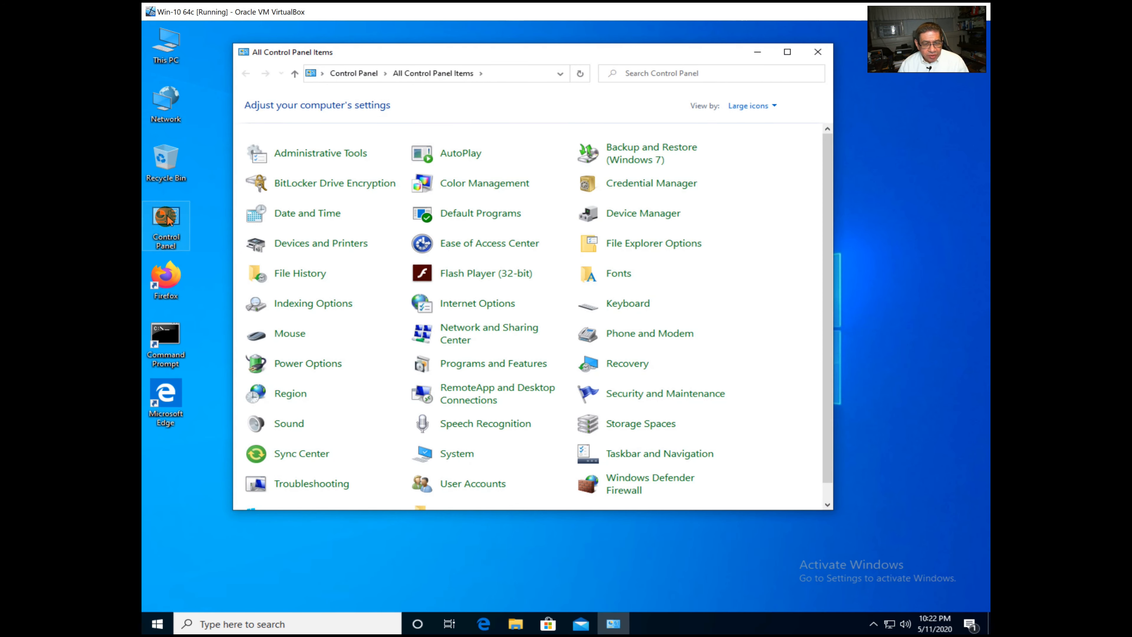
click(510, 332)
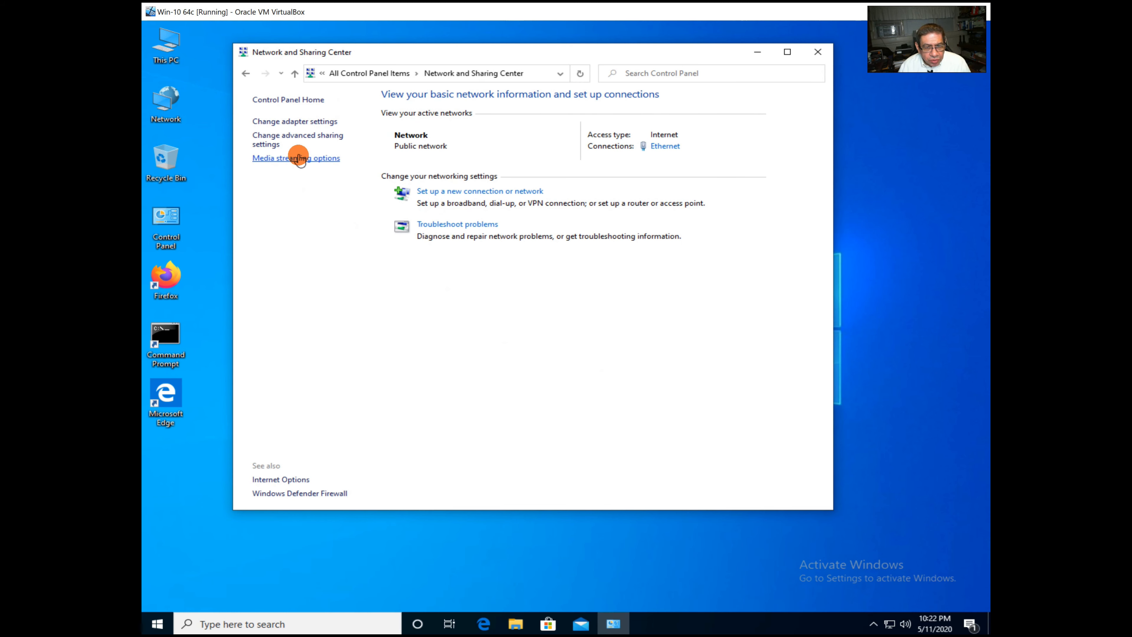
click(314, 121)
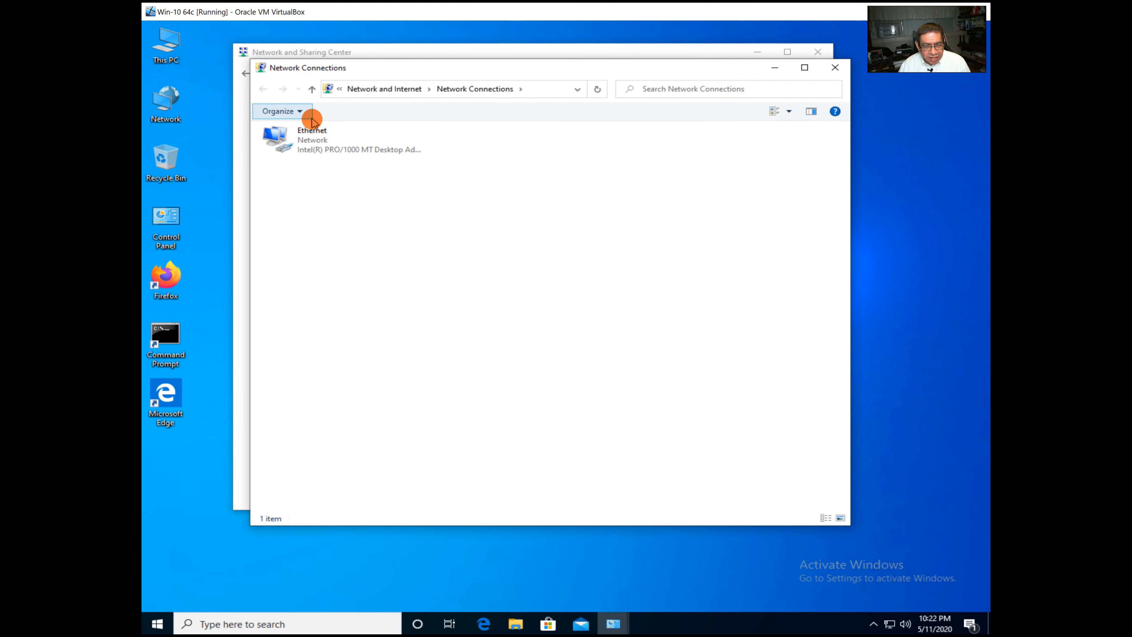
double_click(310, 147)
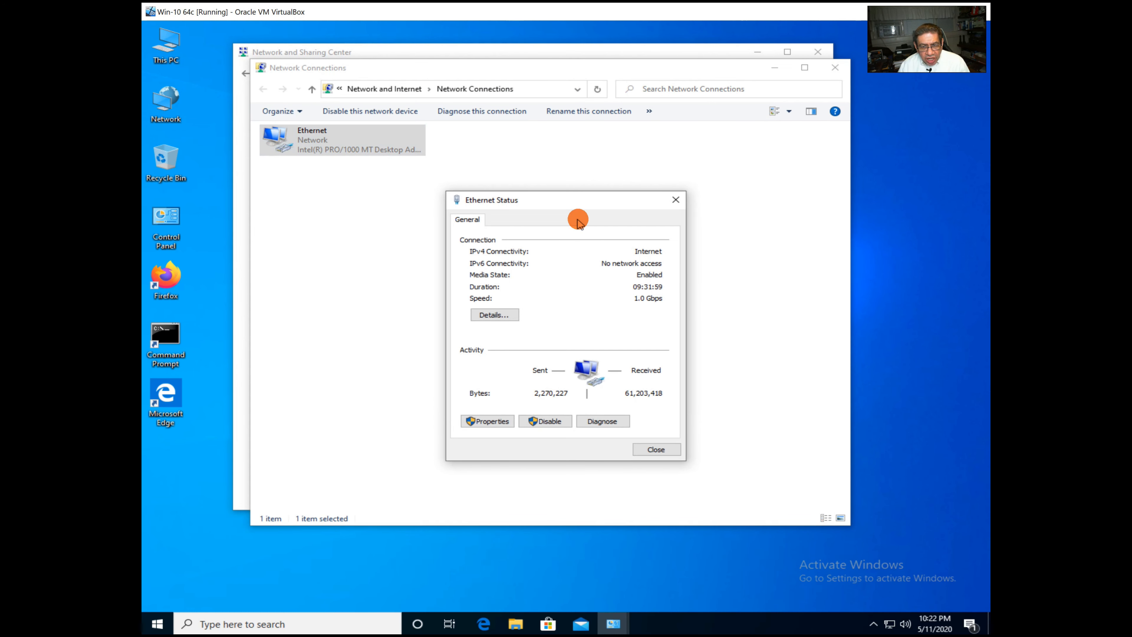
click(492, 421)
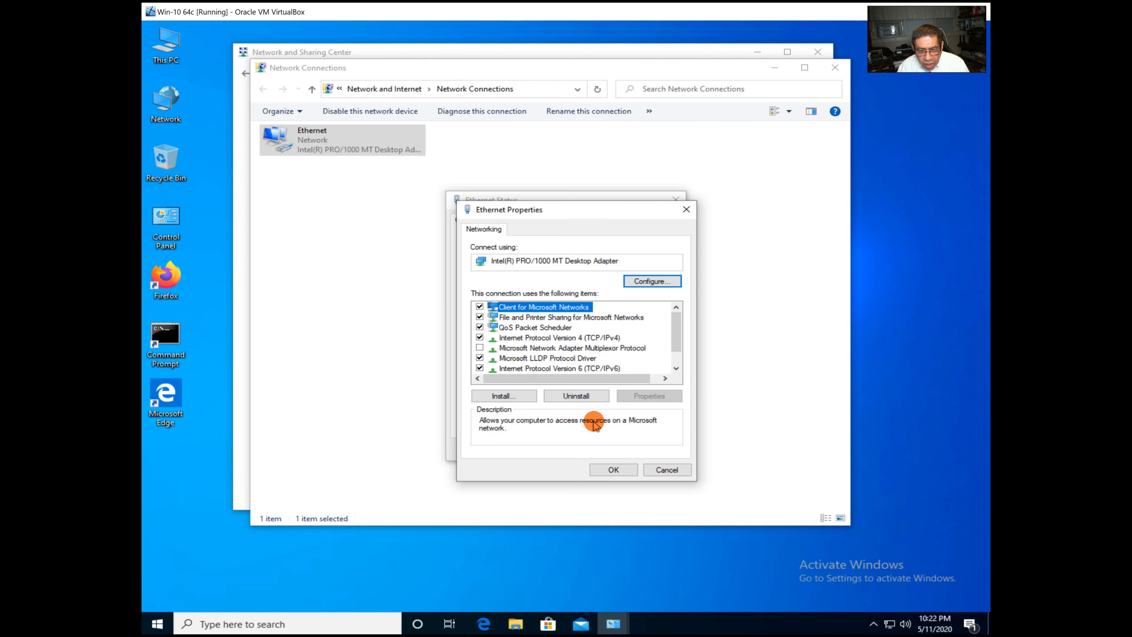
click(527, 340)
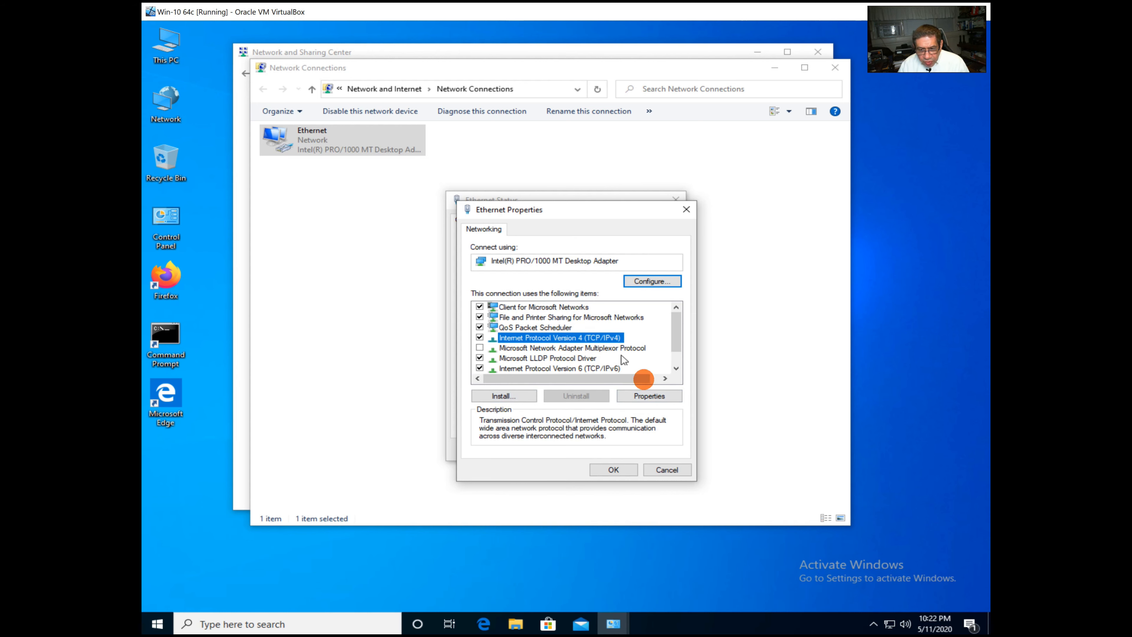
click(649, 396)
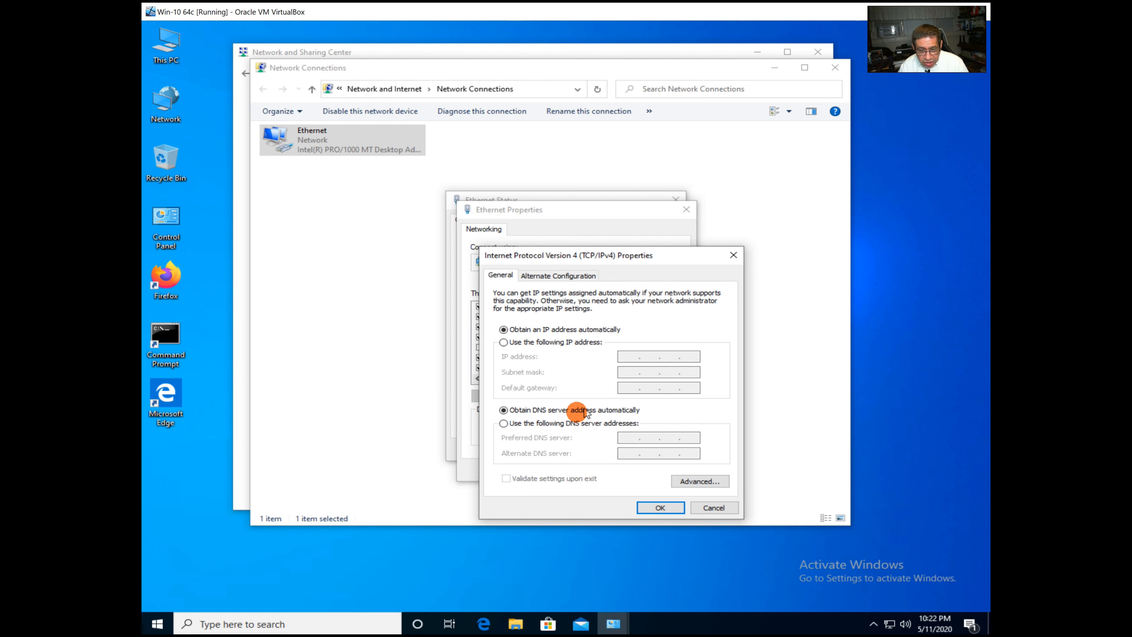
Use DNS servers 172.16.1.210 and 8.8.8.8 on Ethernet, saving and closing its status window.
click(503, 423)
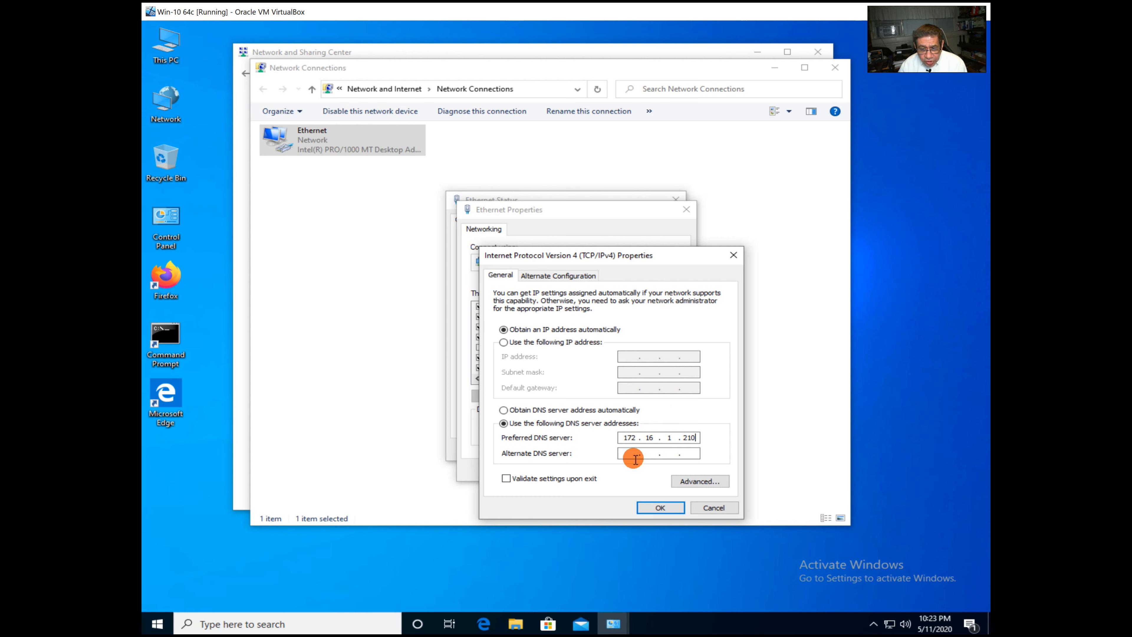
click(627, 452)
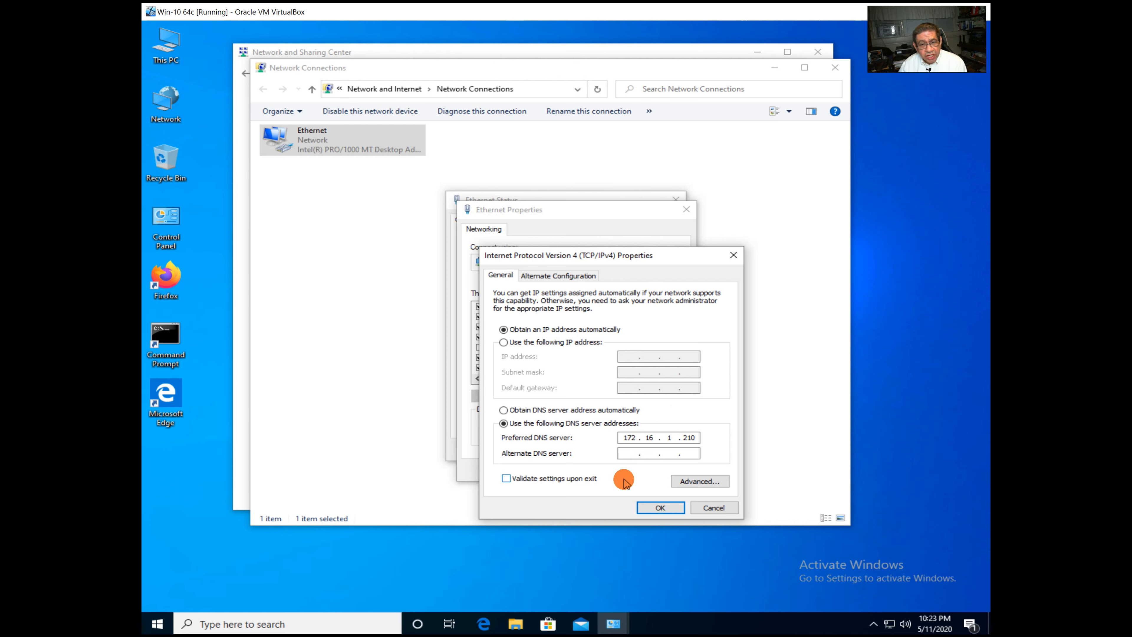
text(8.8.8.)
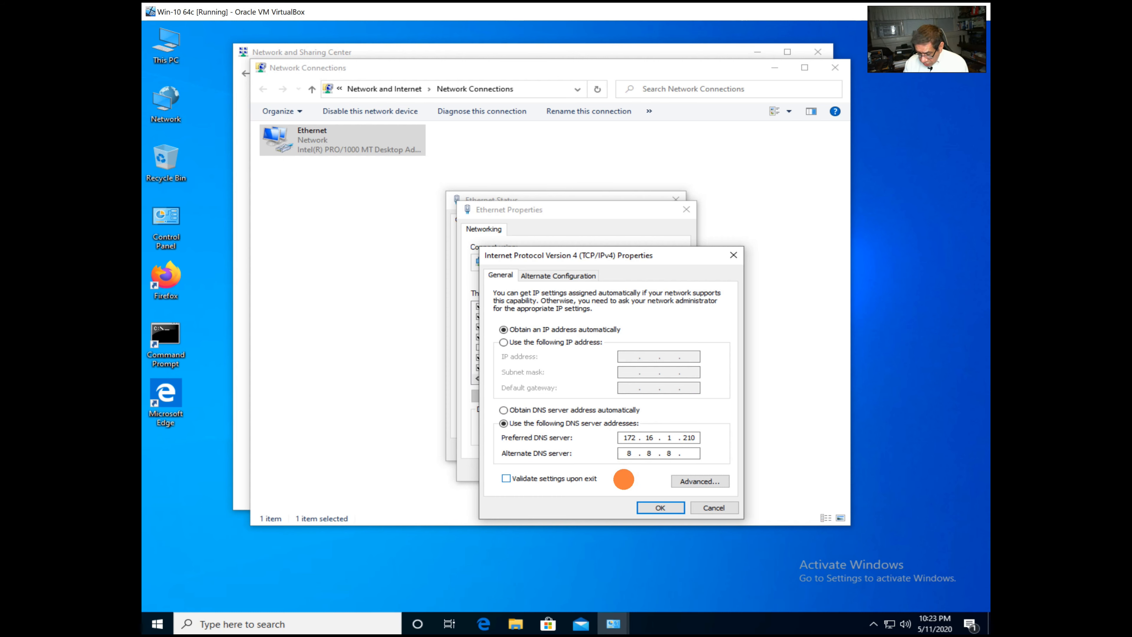
text(8)
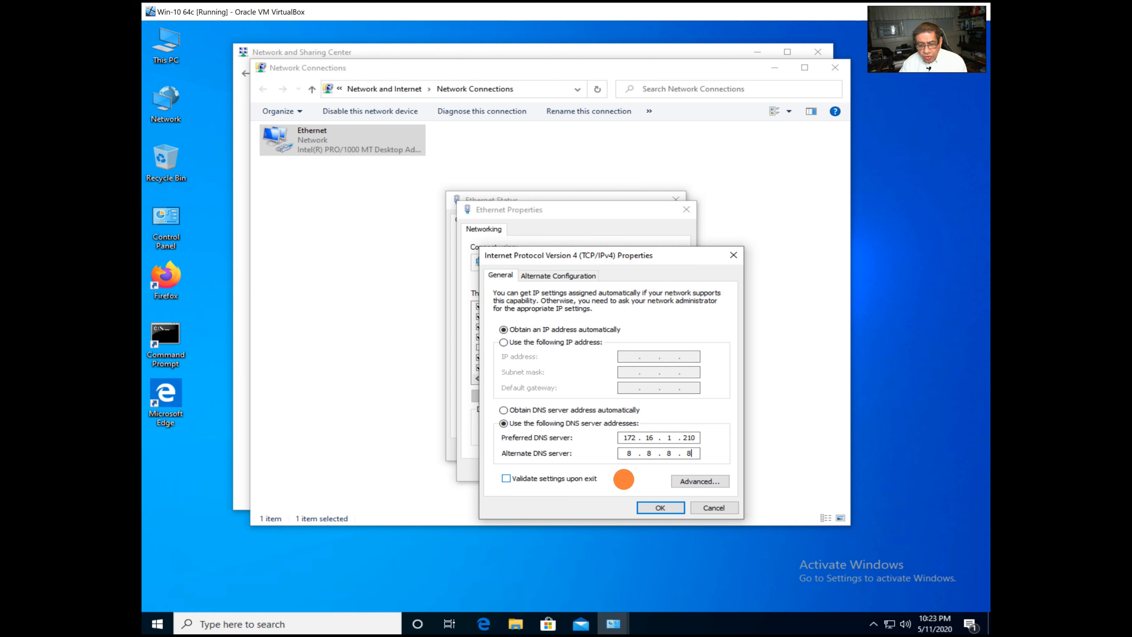
click(658, 507)
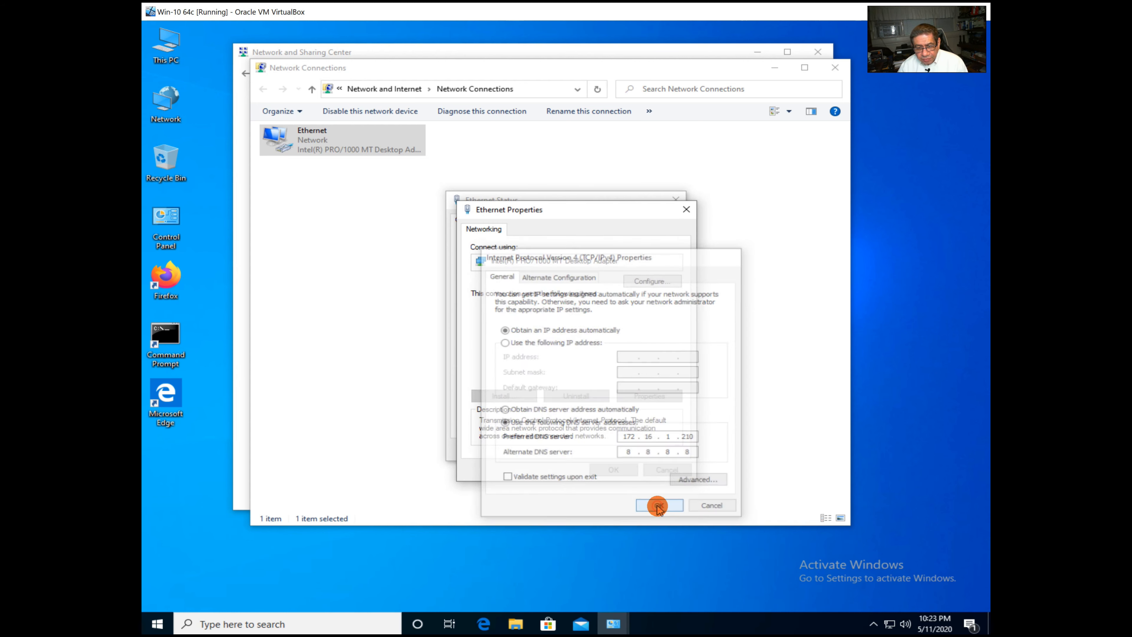
click(614, 469)
click(655, 450)
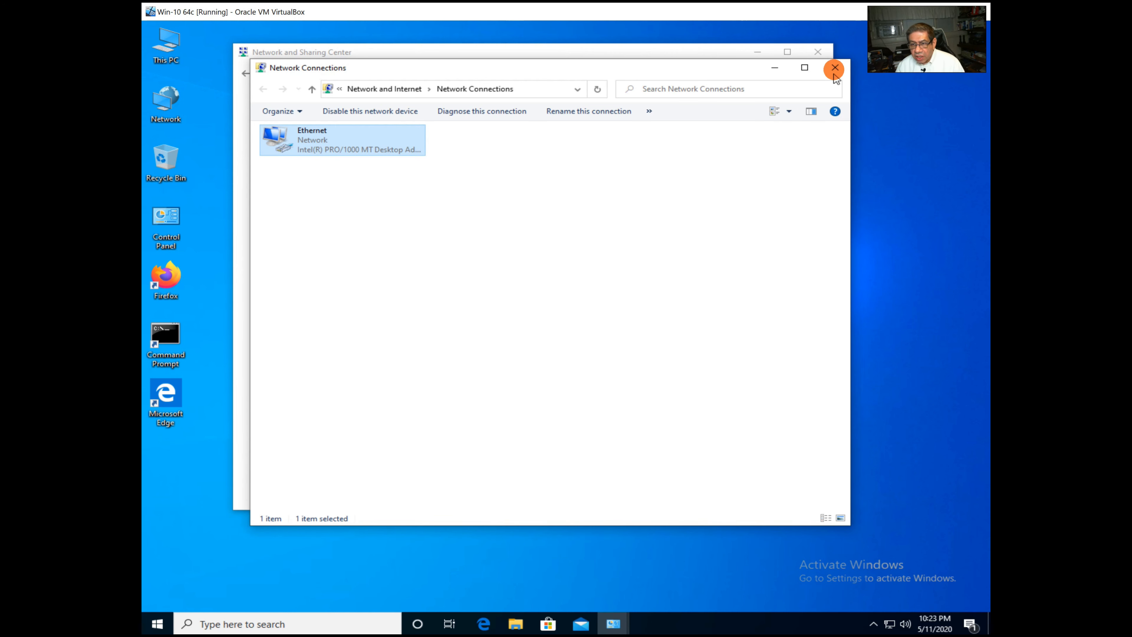
Close the network windows and restart the virtual machine from the Start power menu.
click(834, 68)
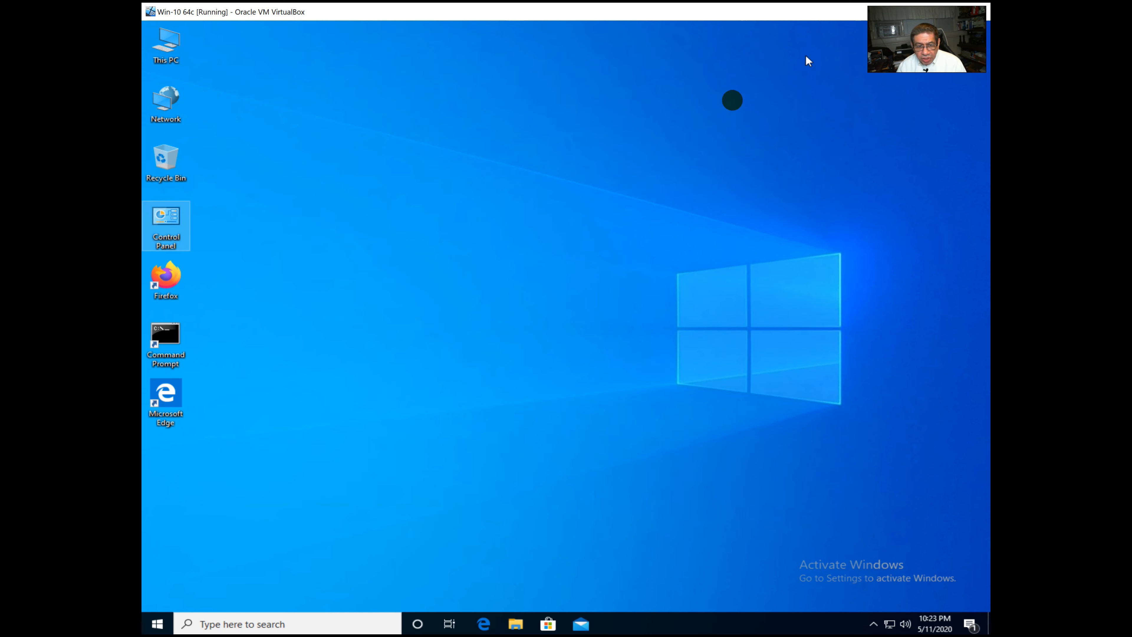
click(807, 54)
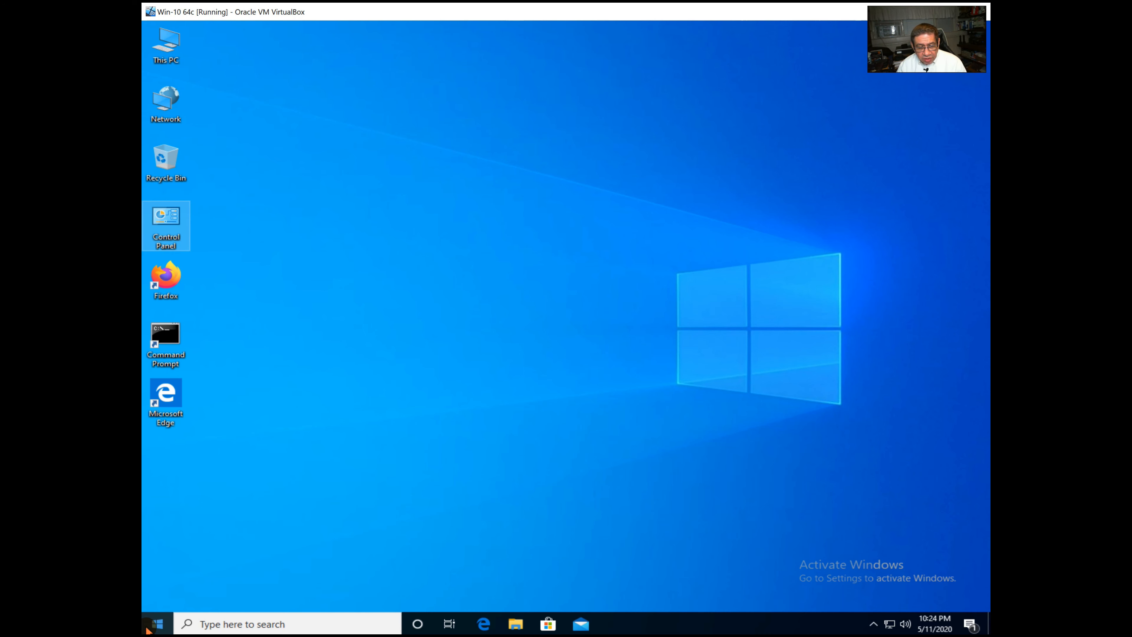
click(166, 617)
click(158, 598)
click(179, 568)
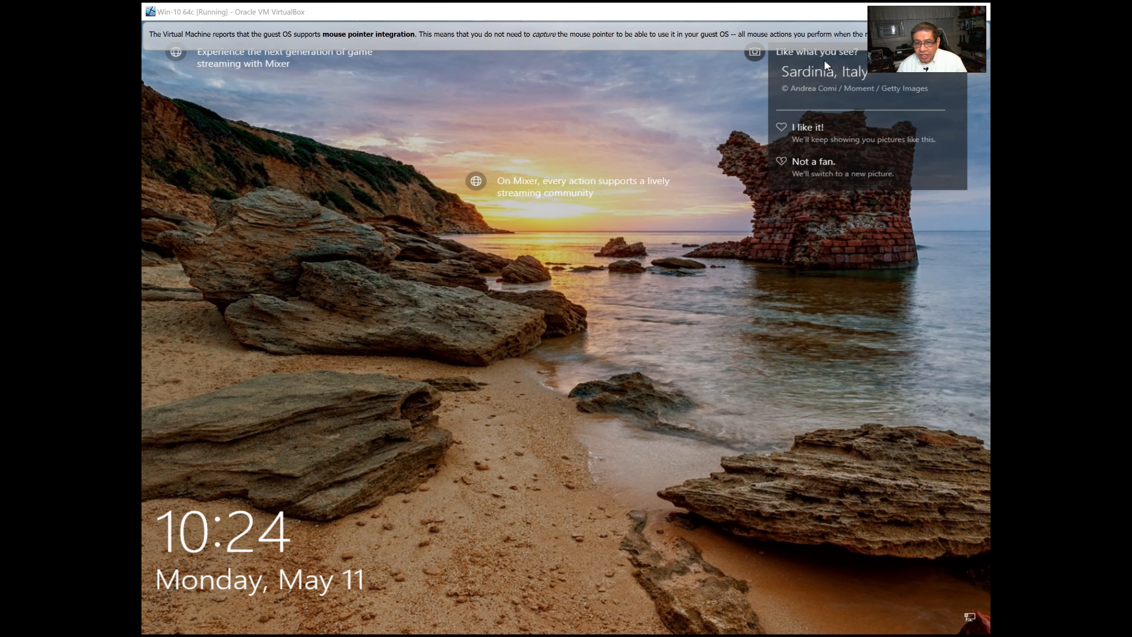
Sign back in to Windows with the account password.
click(676, 196)
click(539, 403)
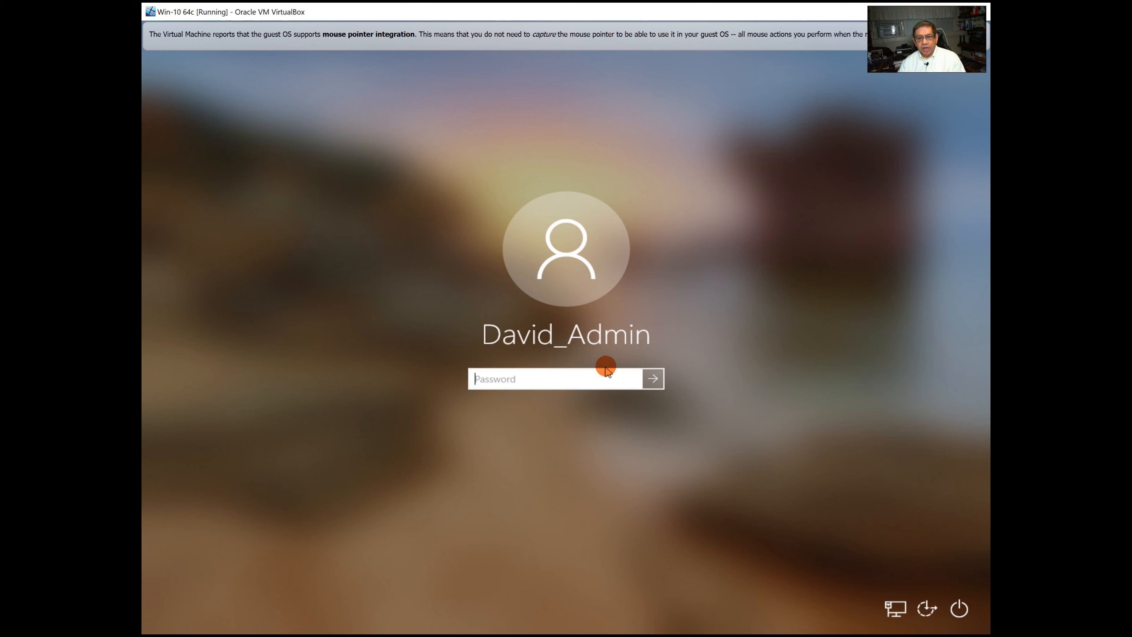
text(p)
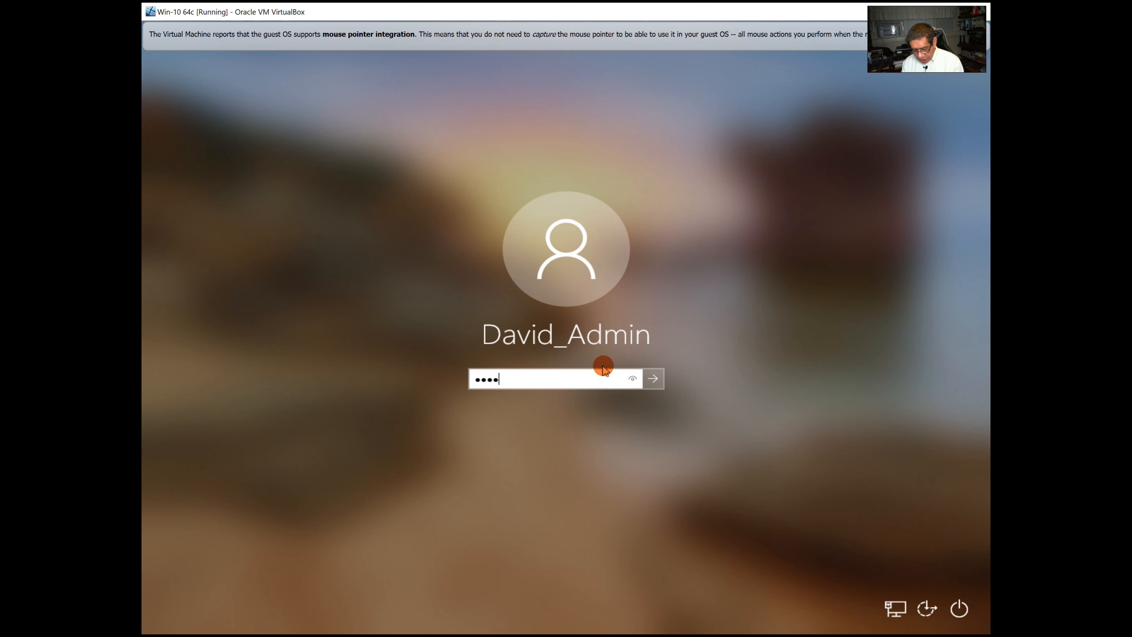
key(Return)
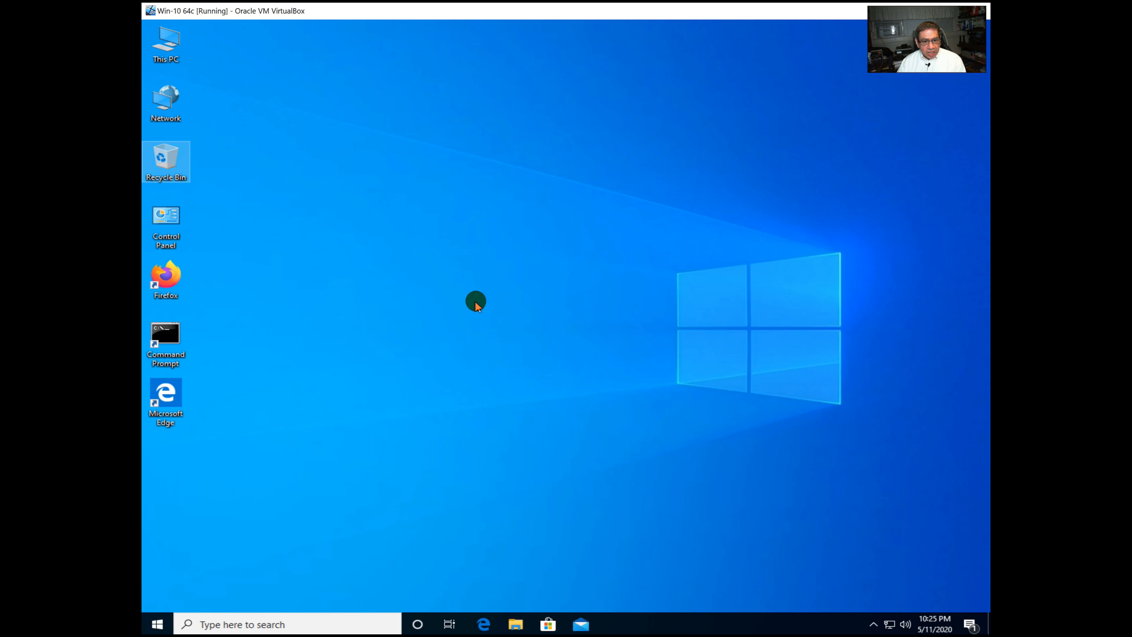
double_click(164, 217)
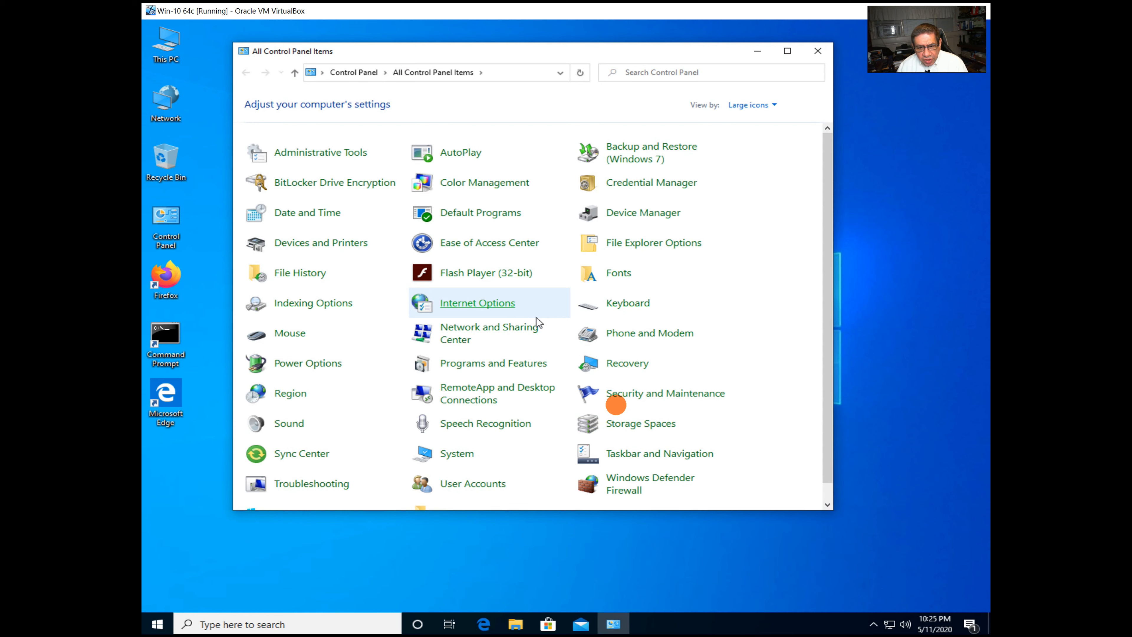
click(470, 484)
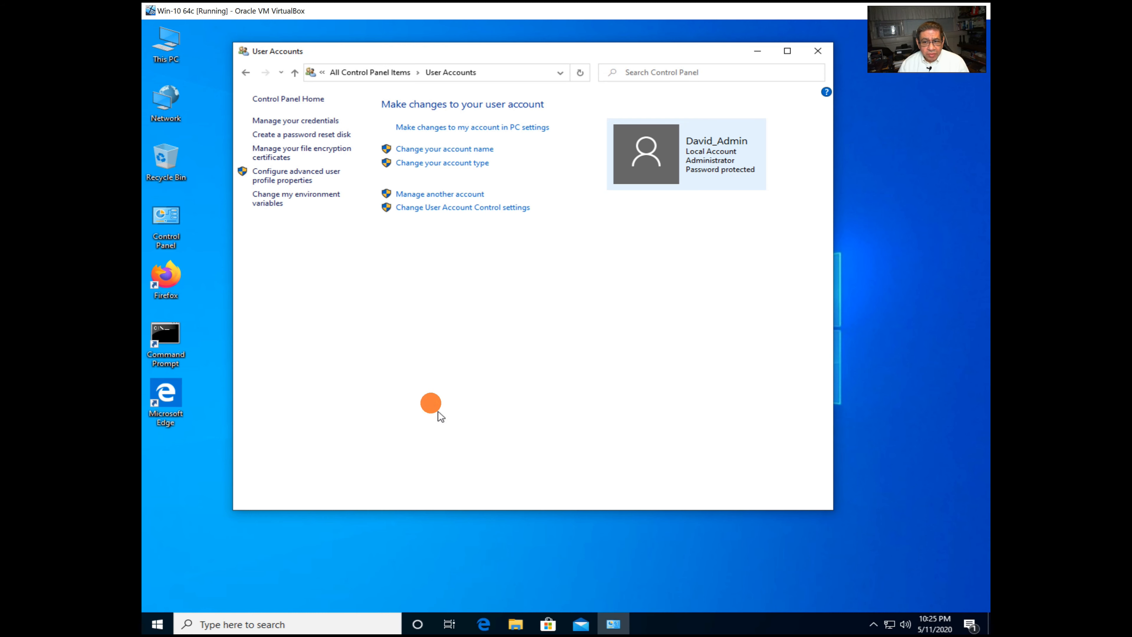
click(432, 192)
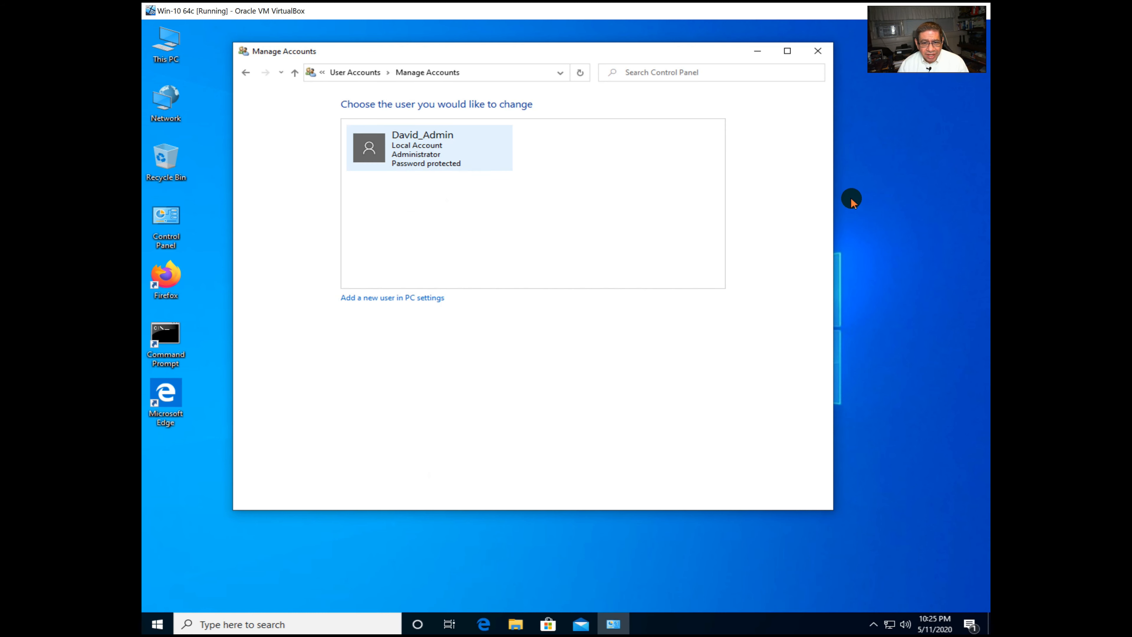
click(824, 49)
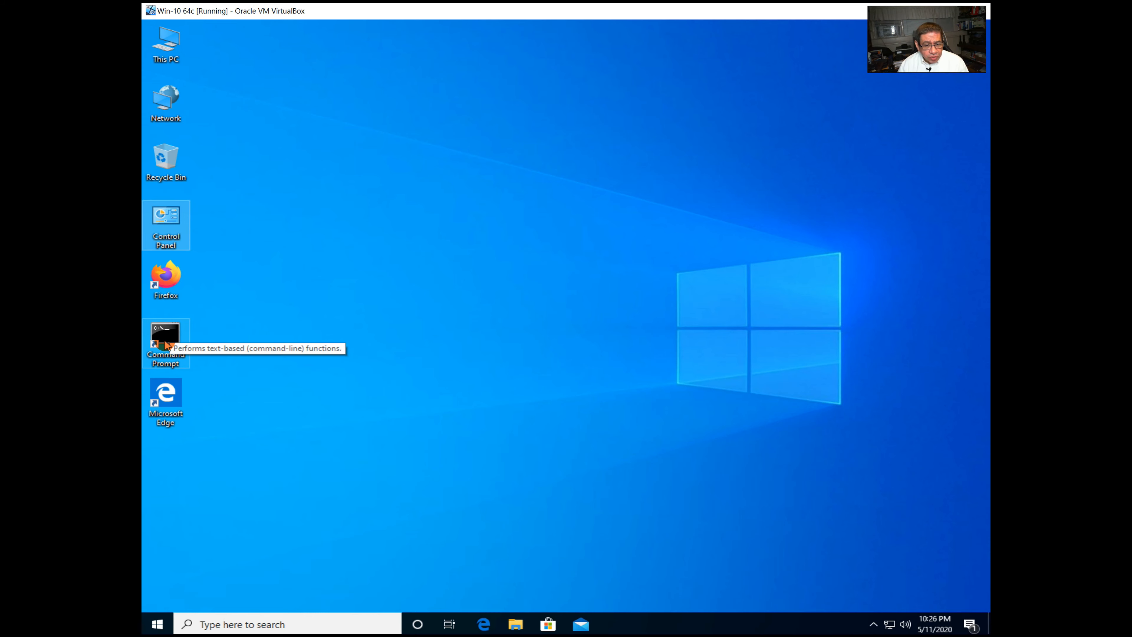
Launch Command Prompt as administrator and approve the elevation prompt.
right_click(165, 343)
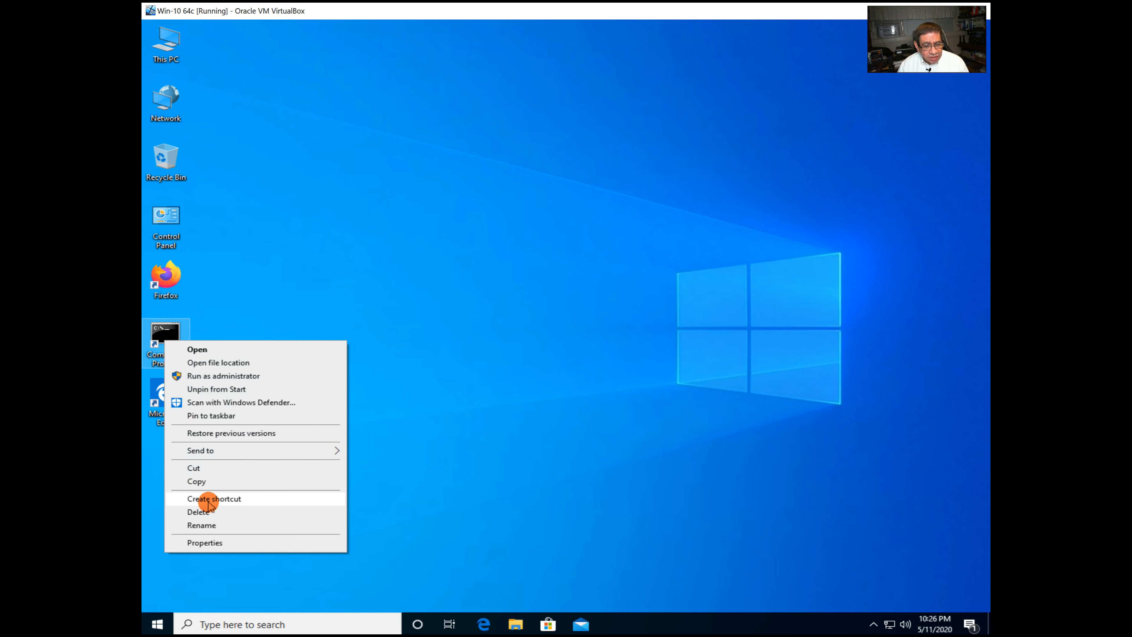
click(442, 352)
right_click(172, 333)
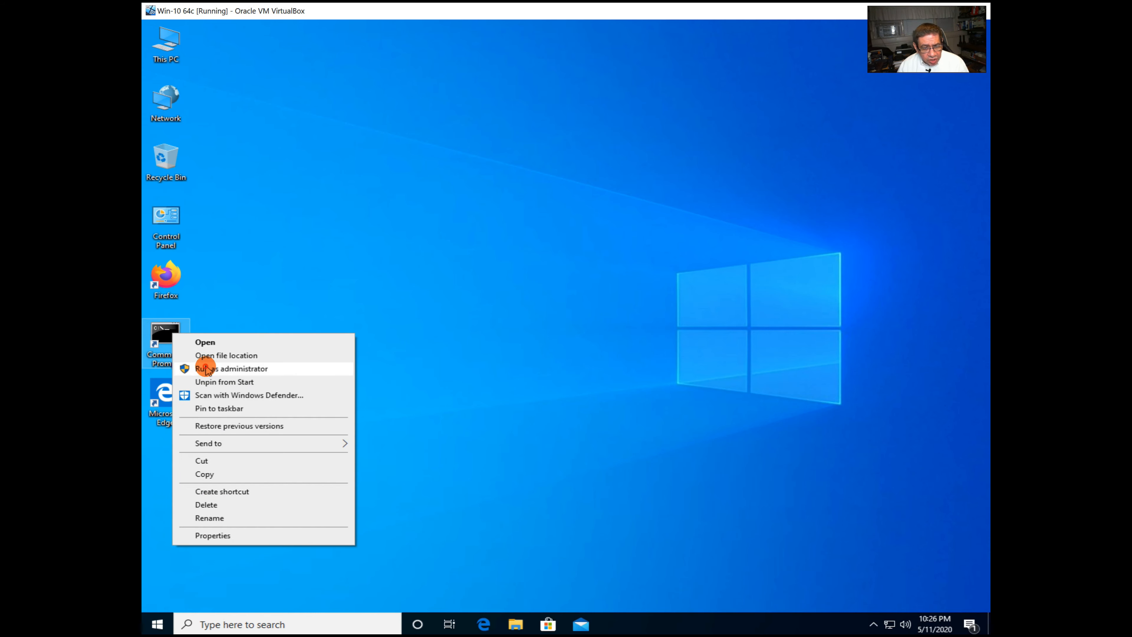
click(205, 366)
click(479, 390)
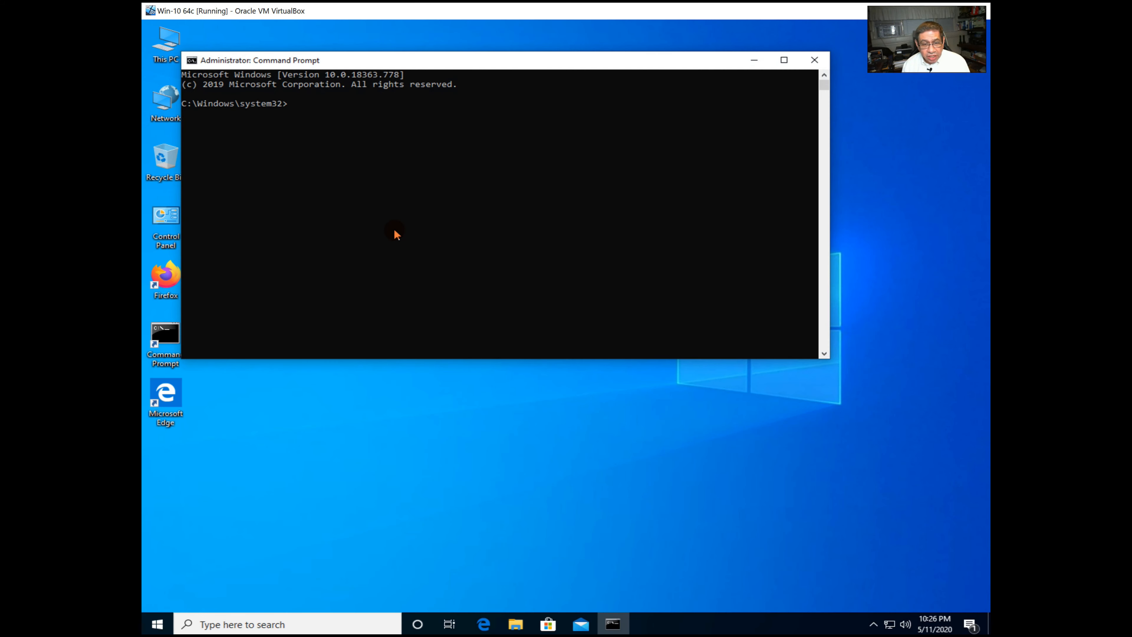
text(ping www.google.com)
key(Return)
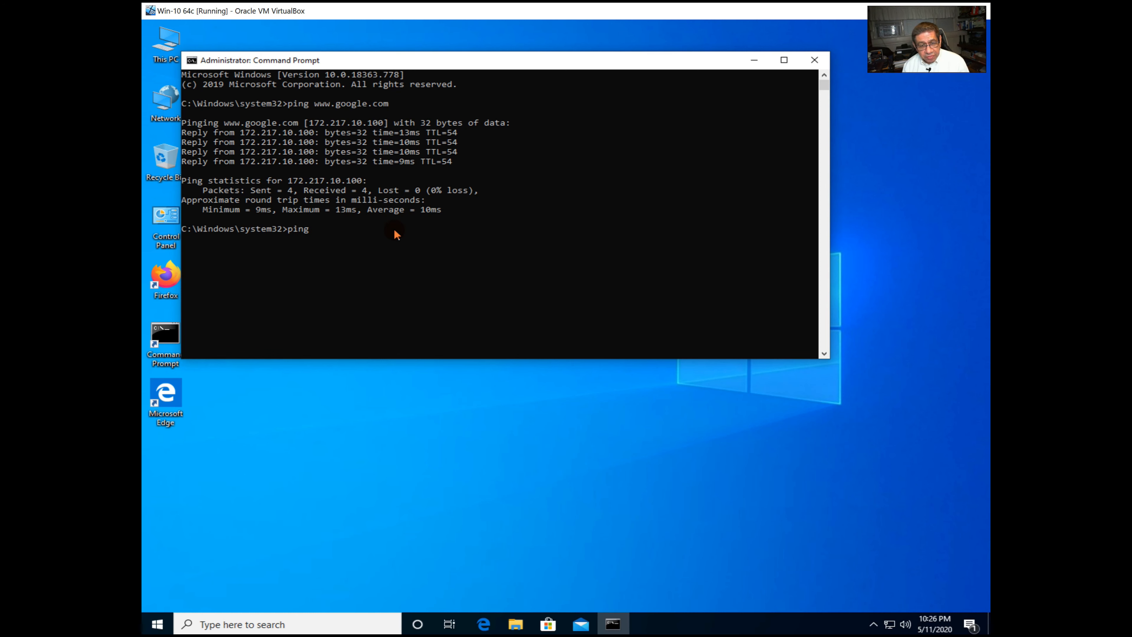
text(TESTPDC.pe)
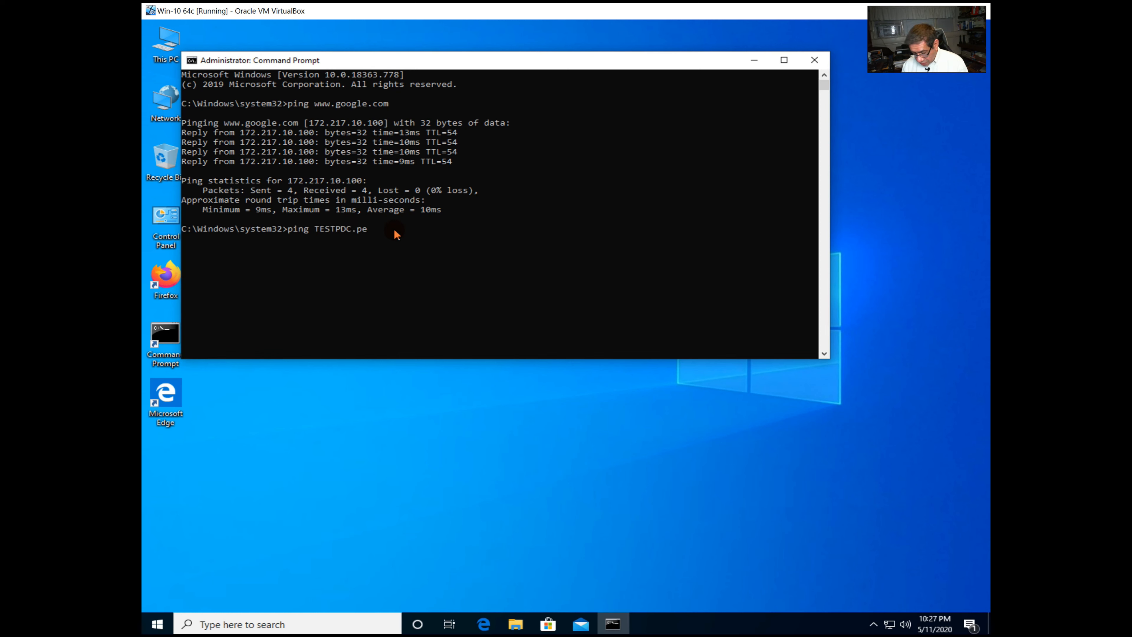
text(4doers.com)
key(Return)
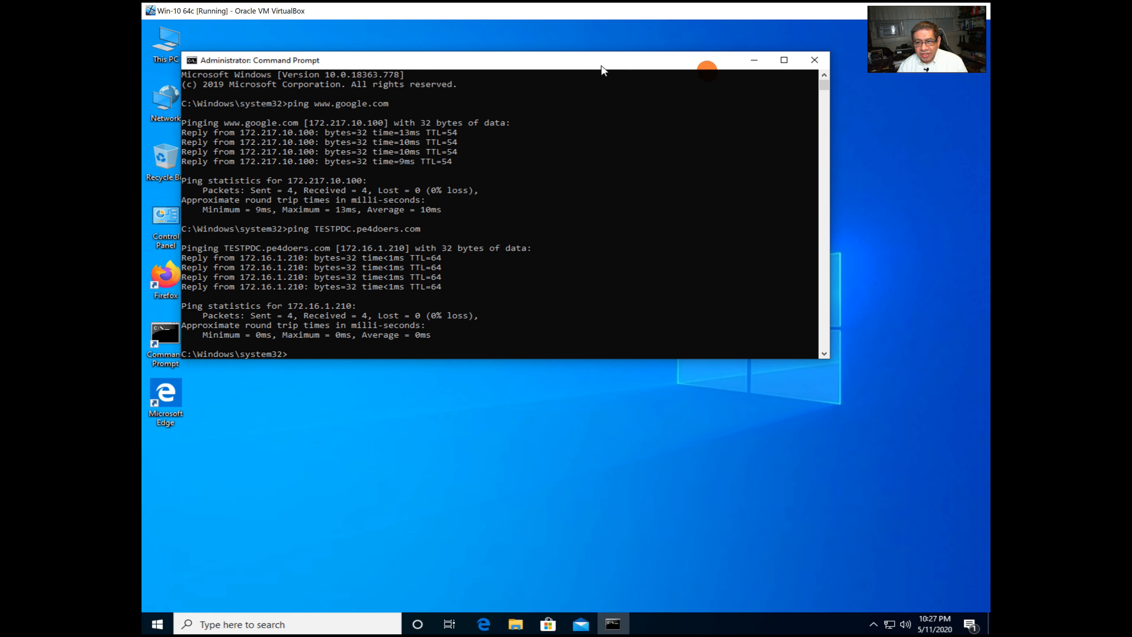
click(813, 60)
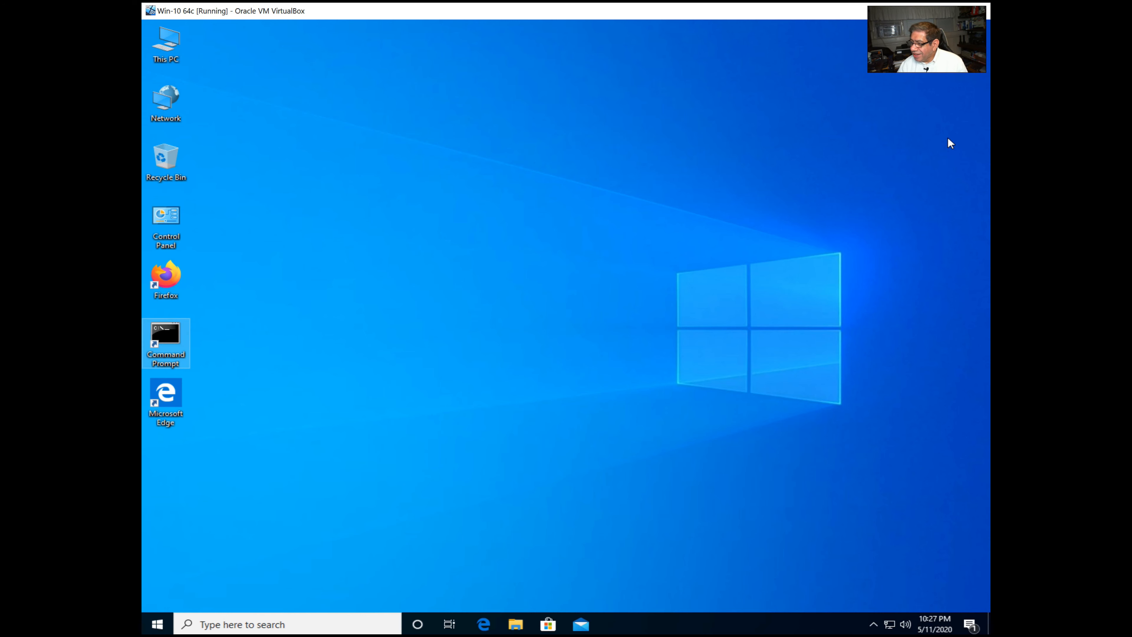
From This PC Properties, open Computer Name/Domain Changes for Win-C in workgroup USCOOPERS.
click(414, 168)
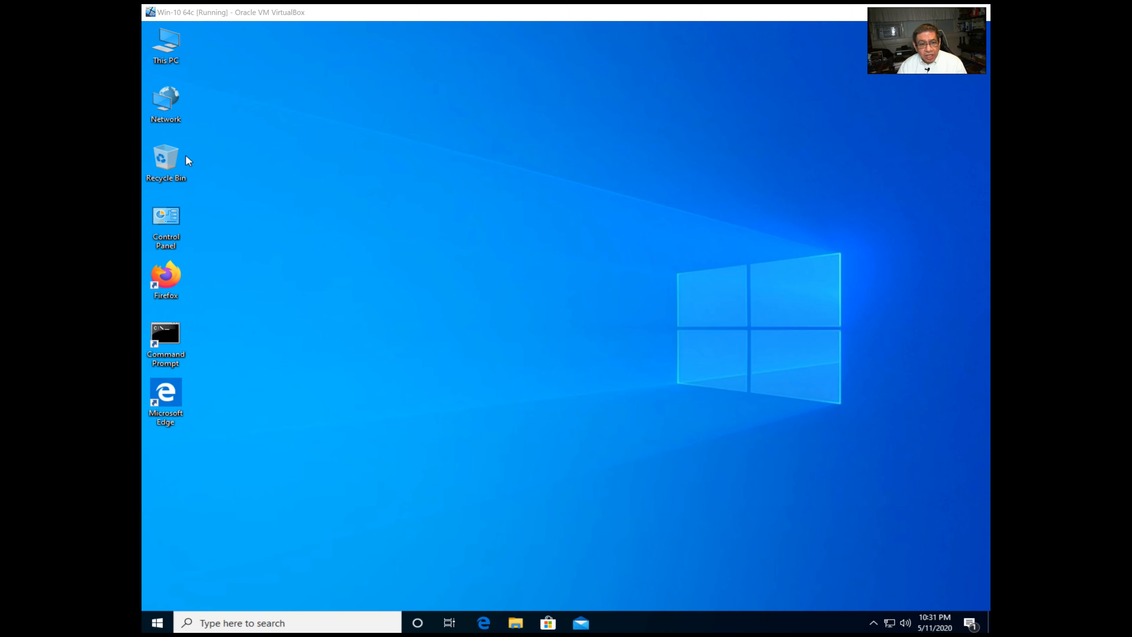
right_click(166, 56)
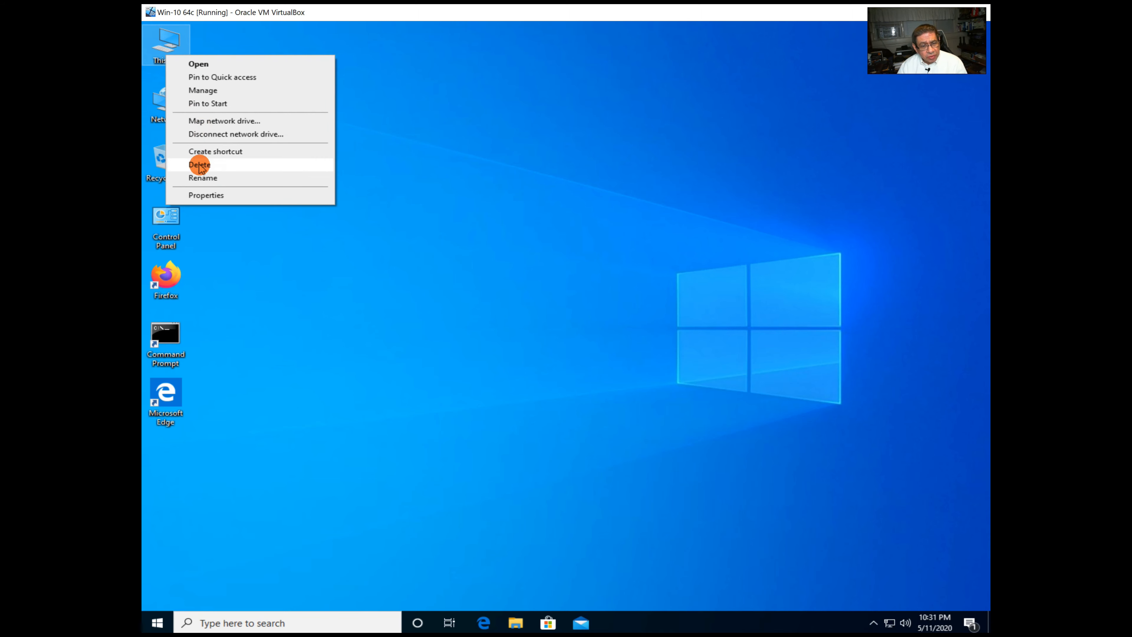
click(204, 195)
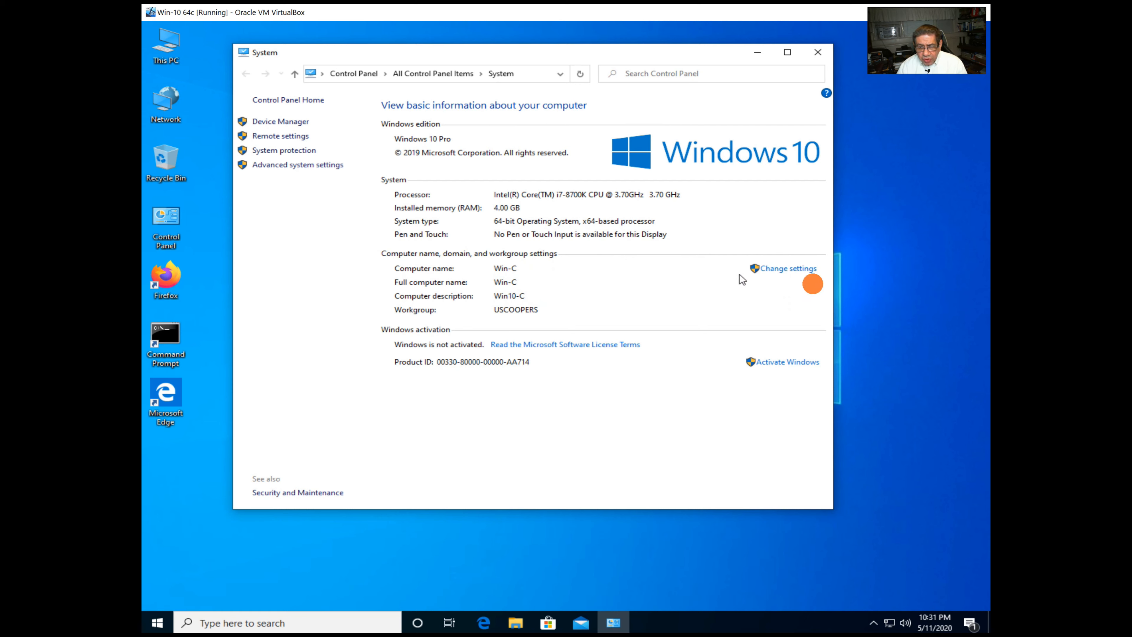
click(803, 269)
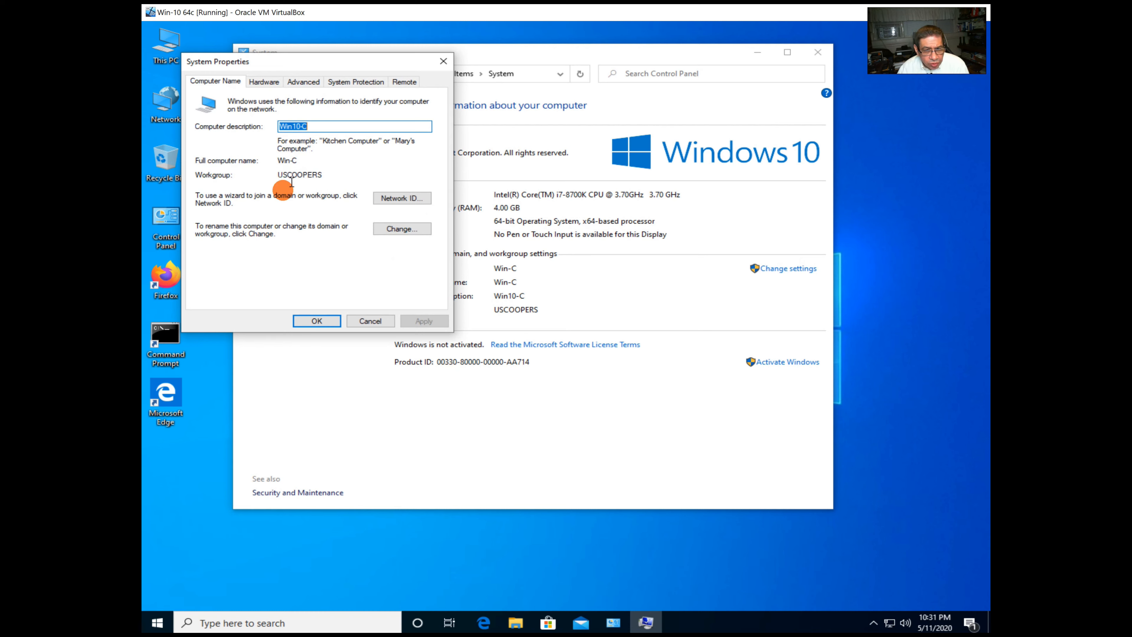
click(402, 229)
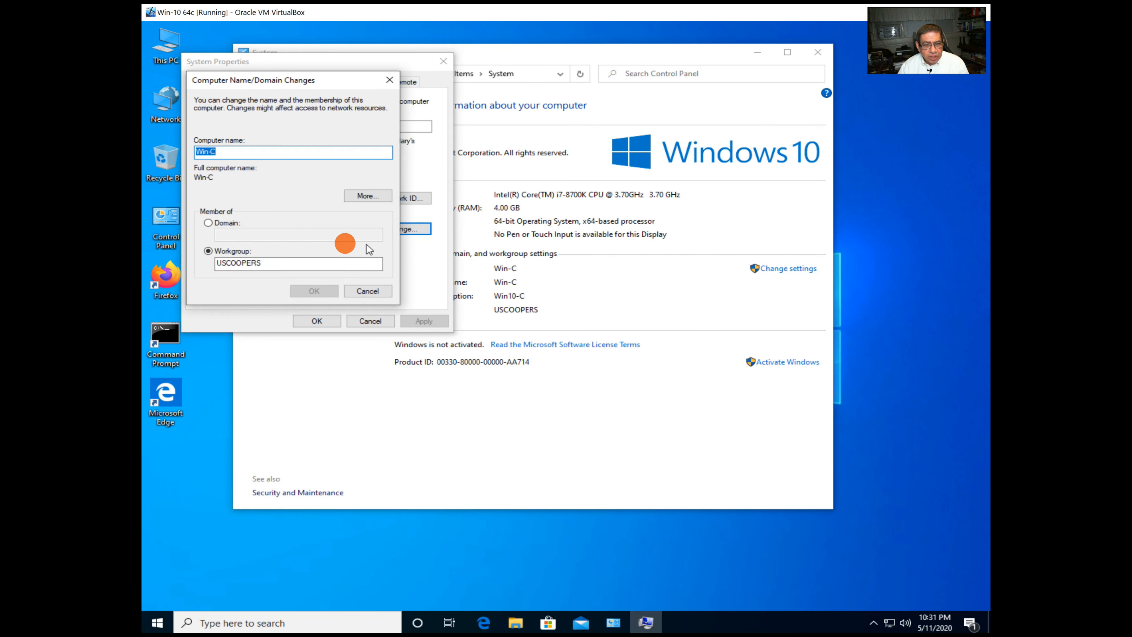
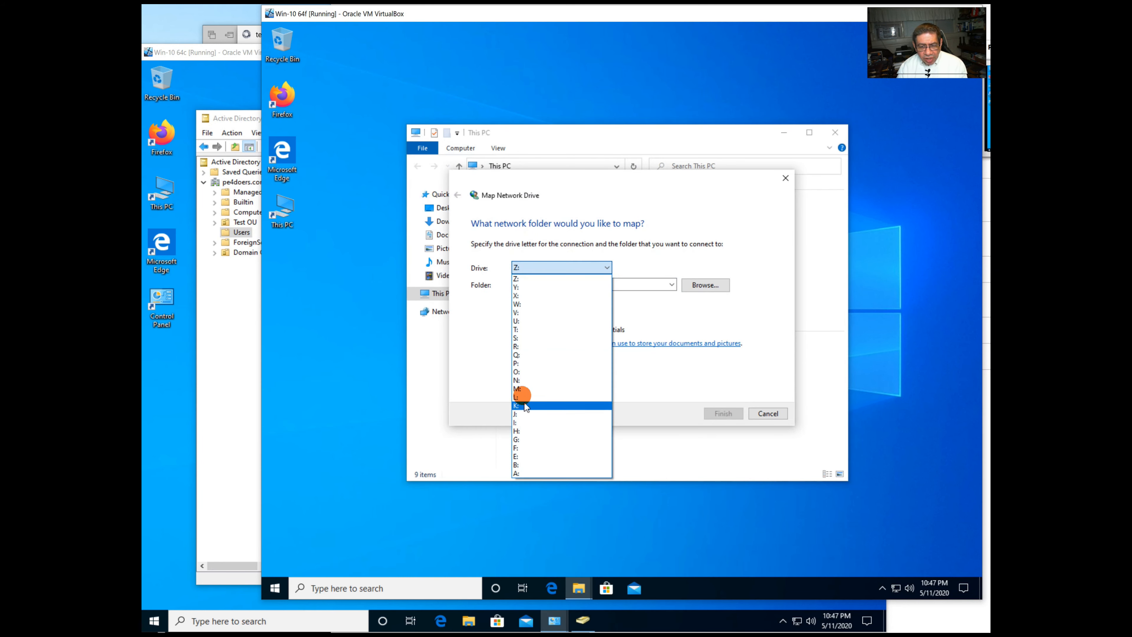
Map \\TESTPDC\E_Library as drive L: and open it in File Explorer.
click(517, 397)
click(637, 284)
text(\\TESTPDC\E_Library)
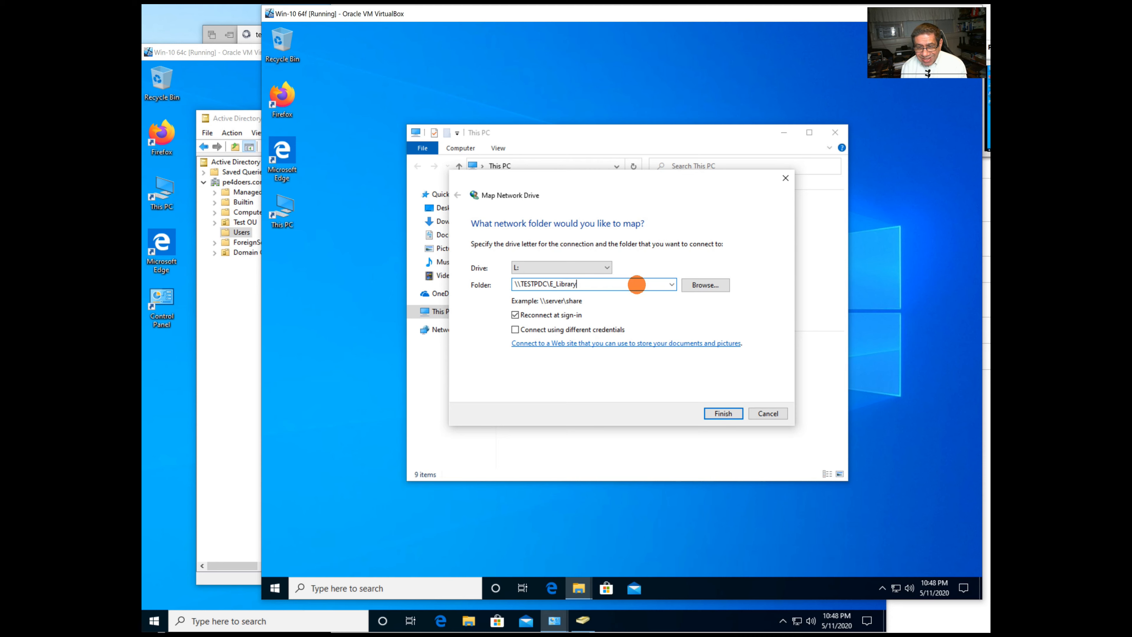
double_click(637, 284)
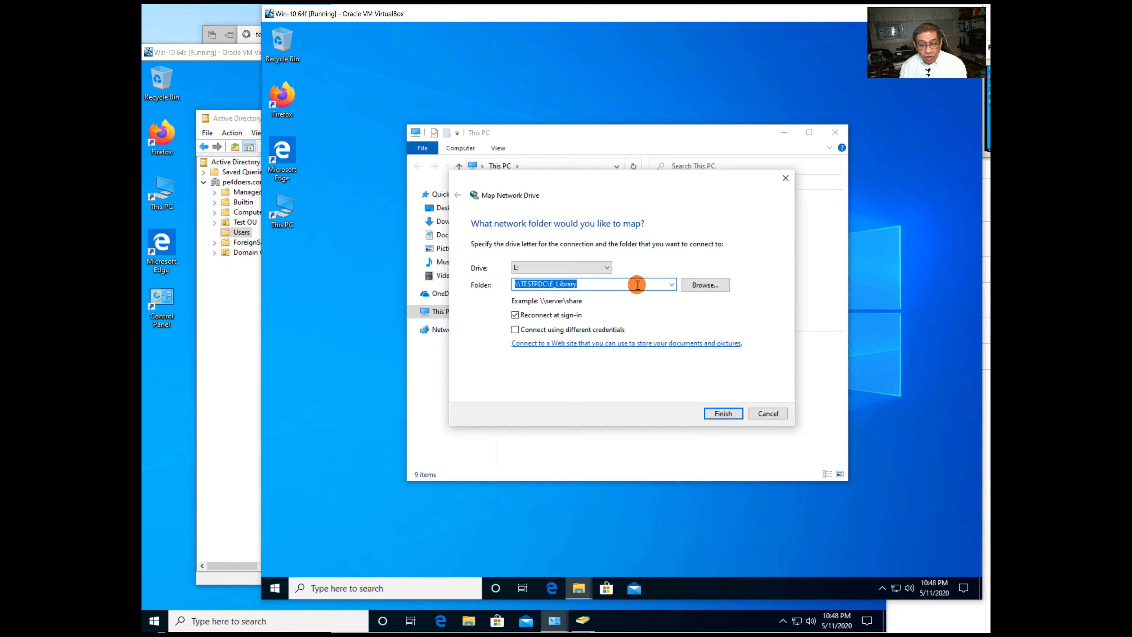
key(Return)
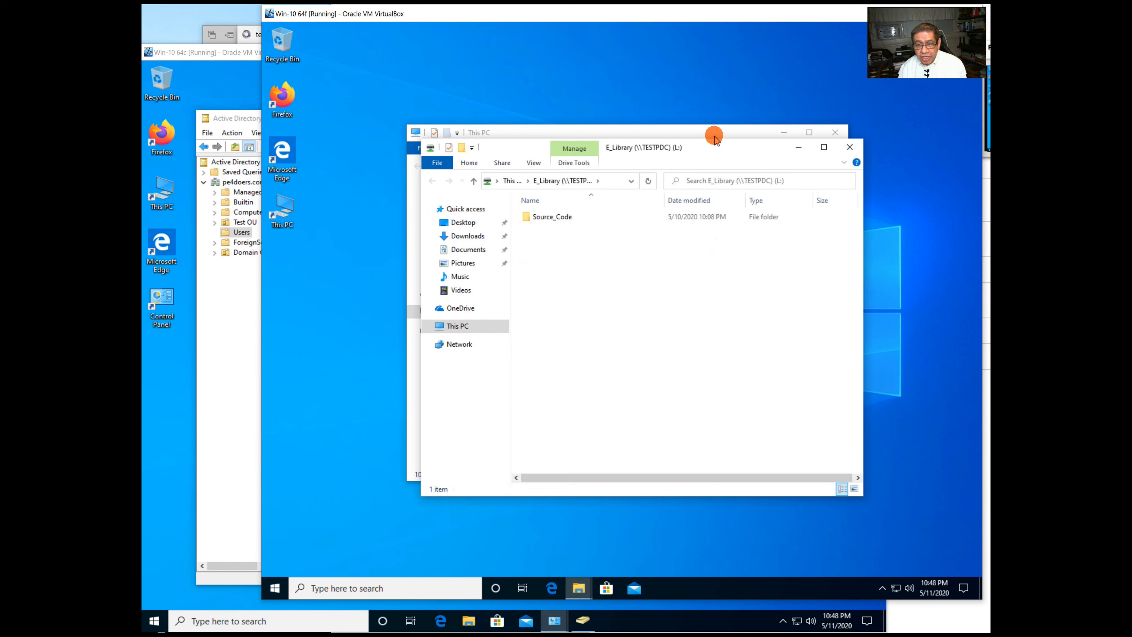
Rearrange the This PC and E_Library Explorer windows.
drag(707, 152, 778, 174)
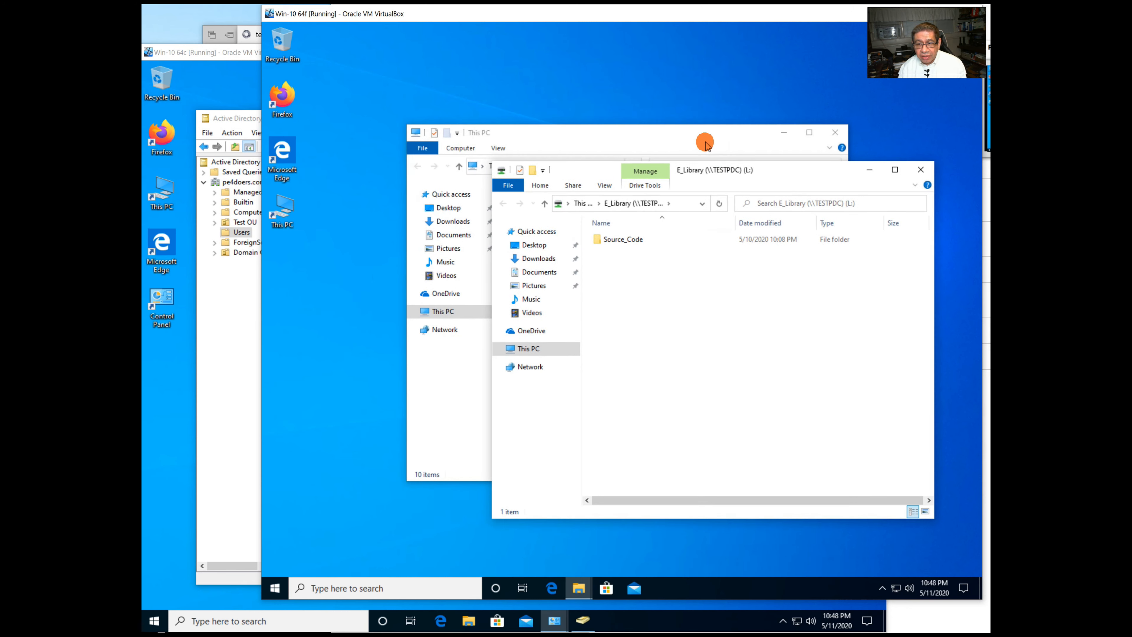
drag(705, 139, 625, 107)
click(796, 171)
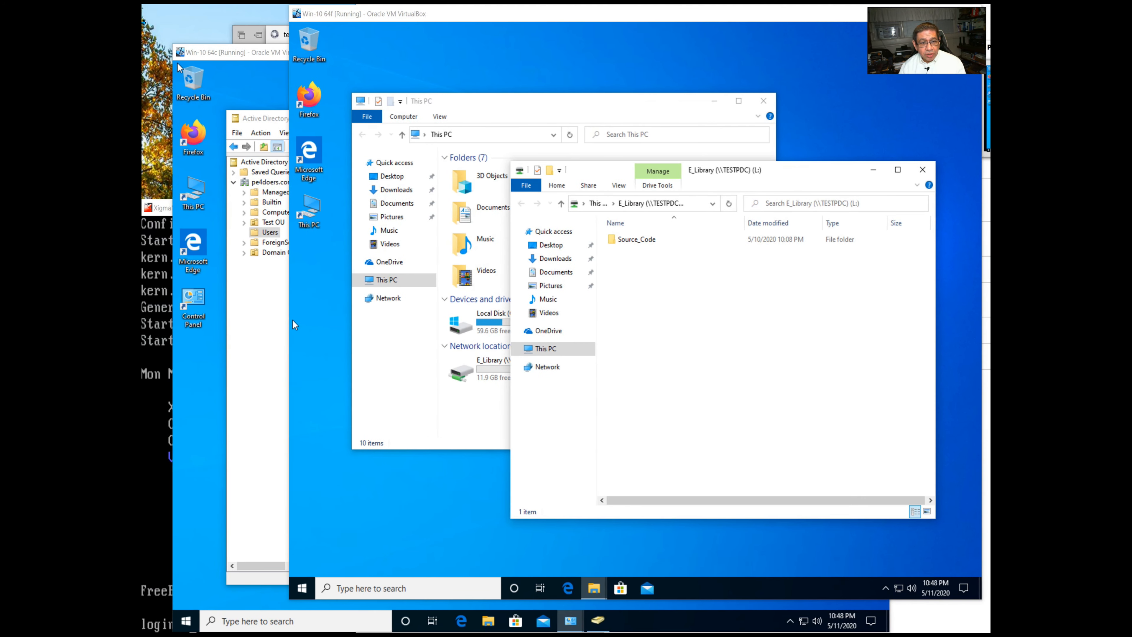
In XigmaNAS, go to Disks > ZFS > Datasets and begin adding a new dataset.
click(628, 265)
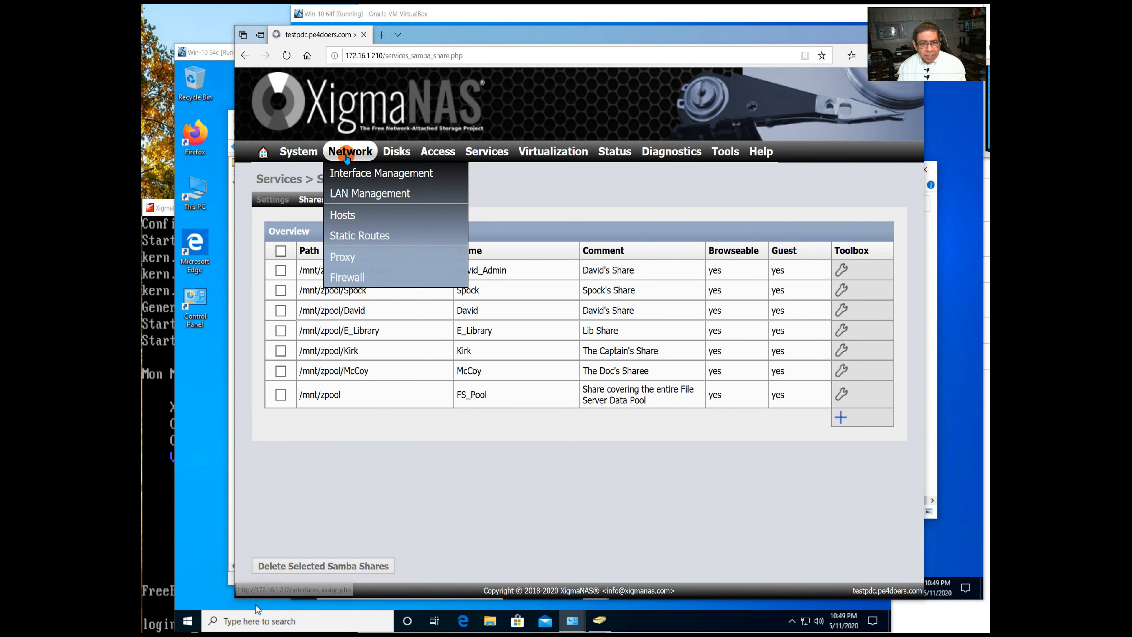
mouse_move(389, 153)
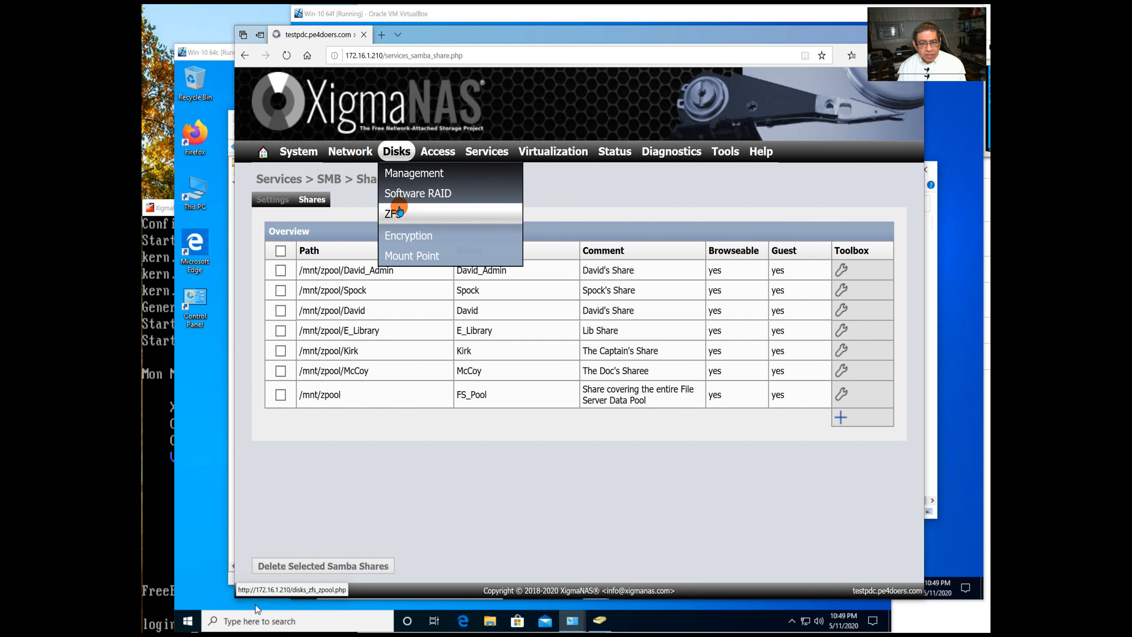
click(399, 210)
click(305, 199)
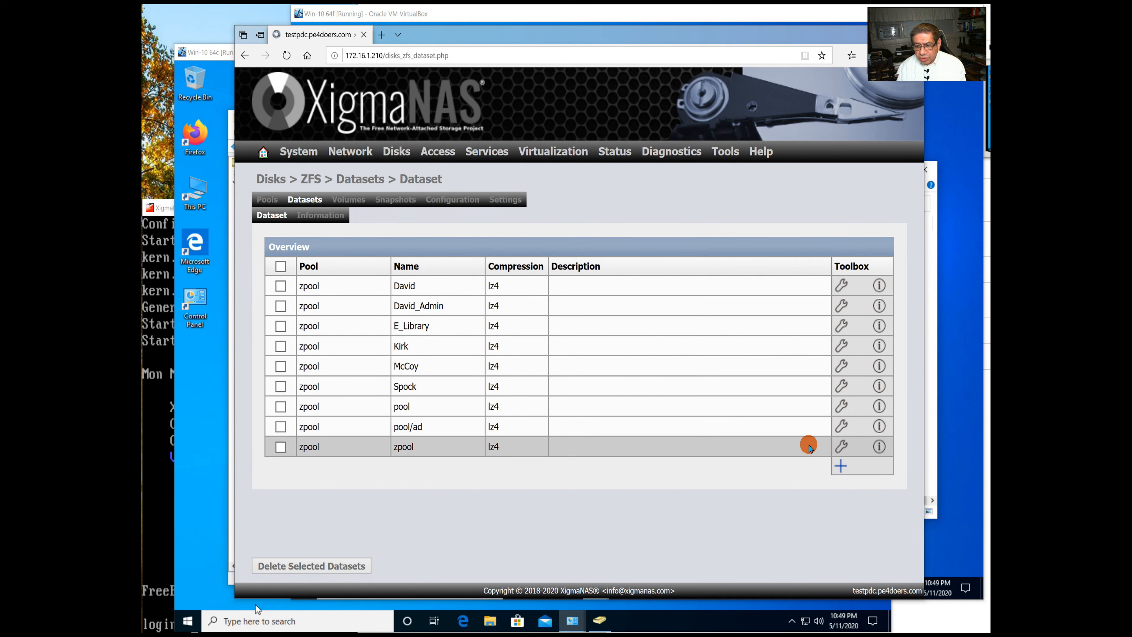
click(838, 466)
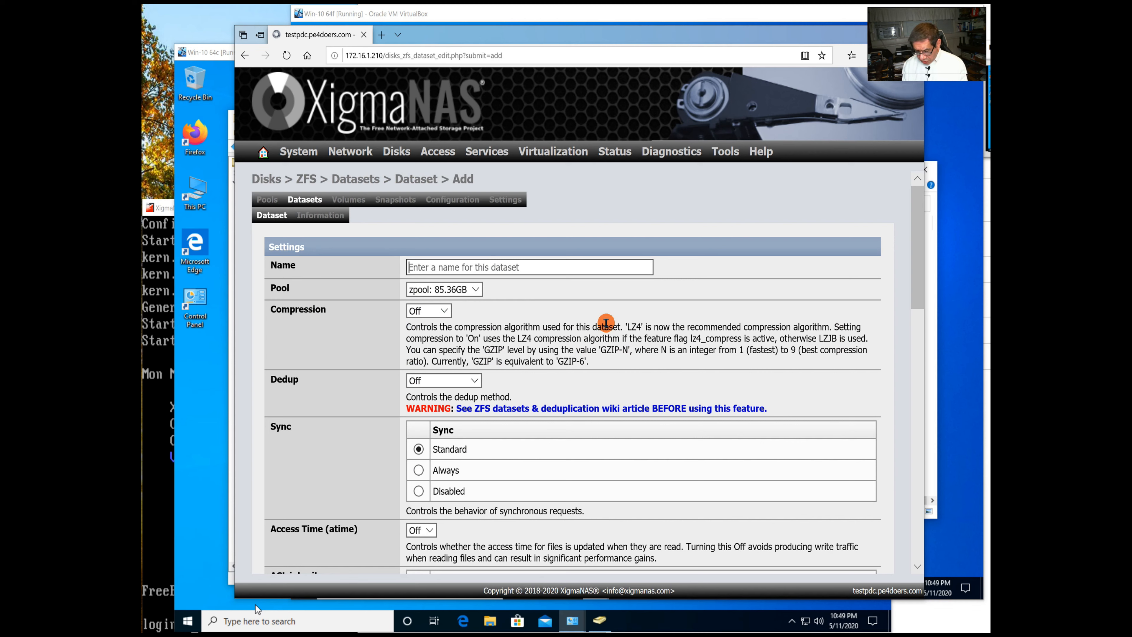
Name the dataset Uhura with LZ4 compression and Passthrough ACL inherit and ACL mode.
text(Uhura)
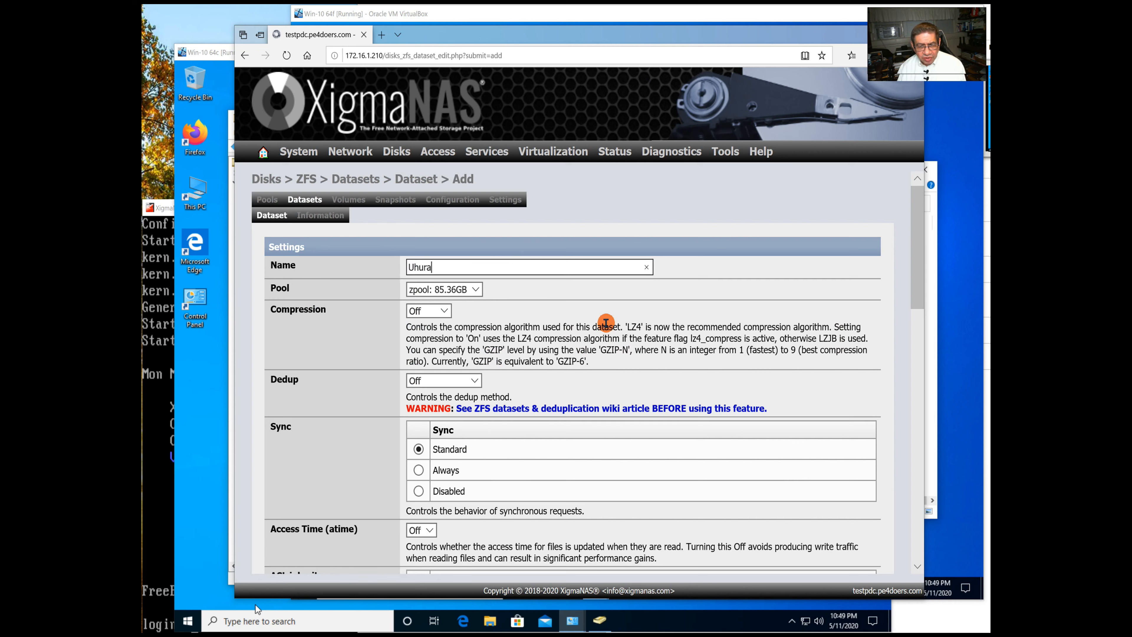
click(444, 310)
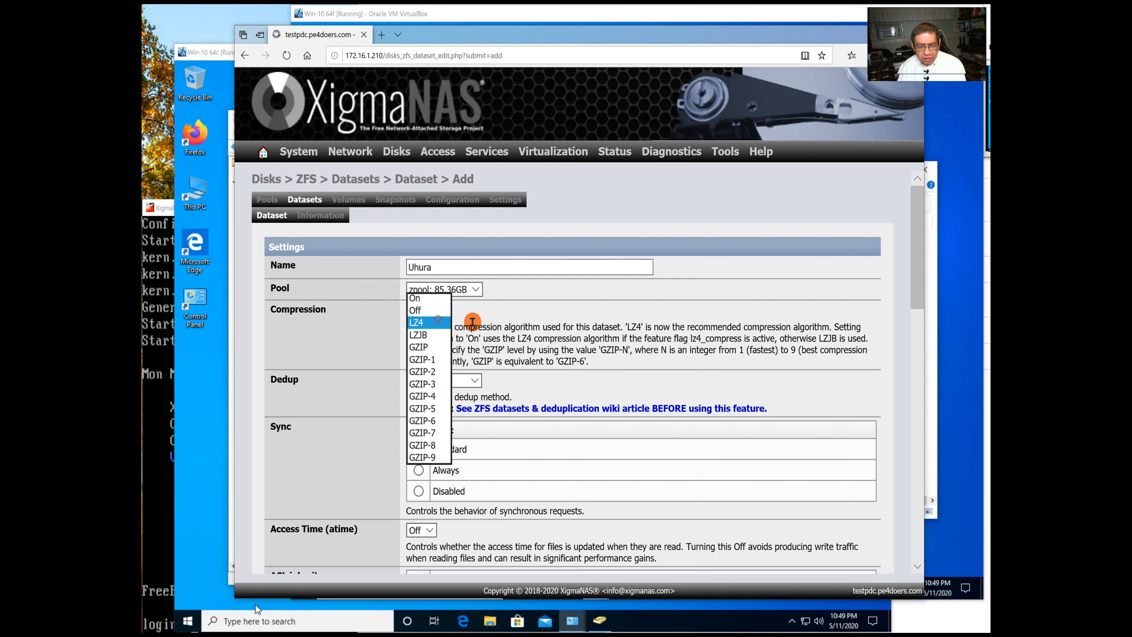
click(438, 319)
scroll(525, 314, down, 5)
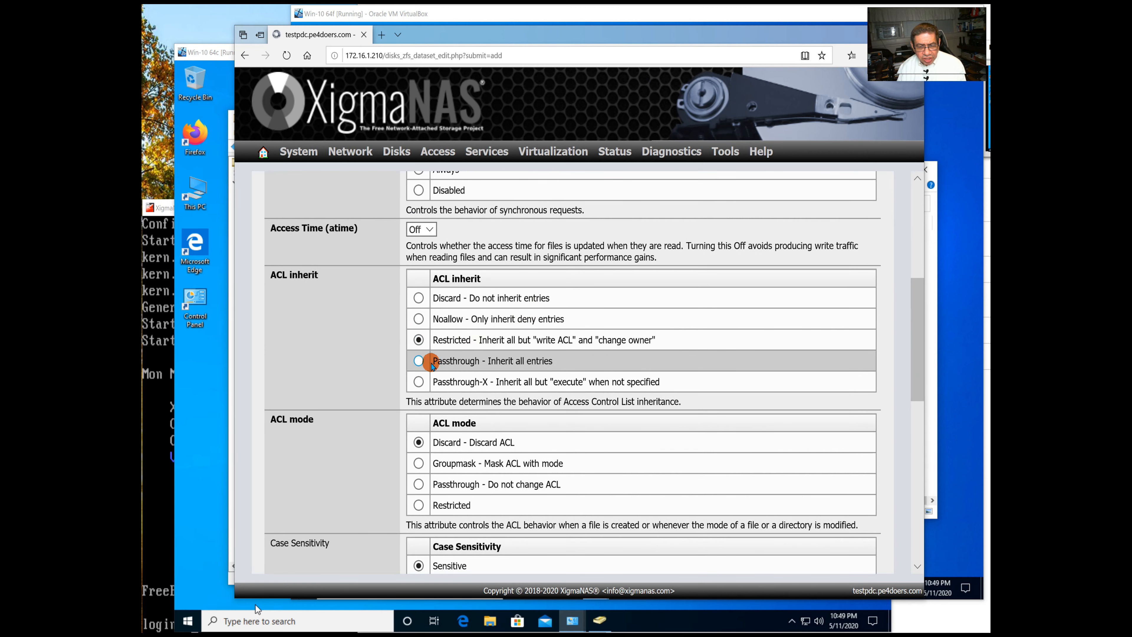
click(428, 362)
scroll(424, 365, down, 3)
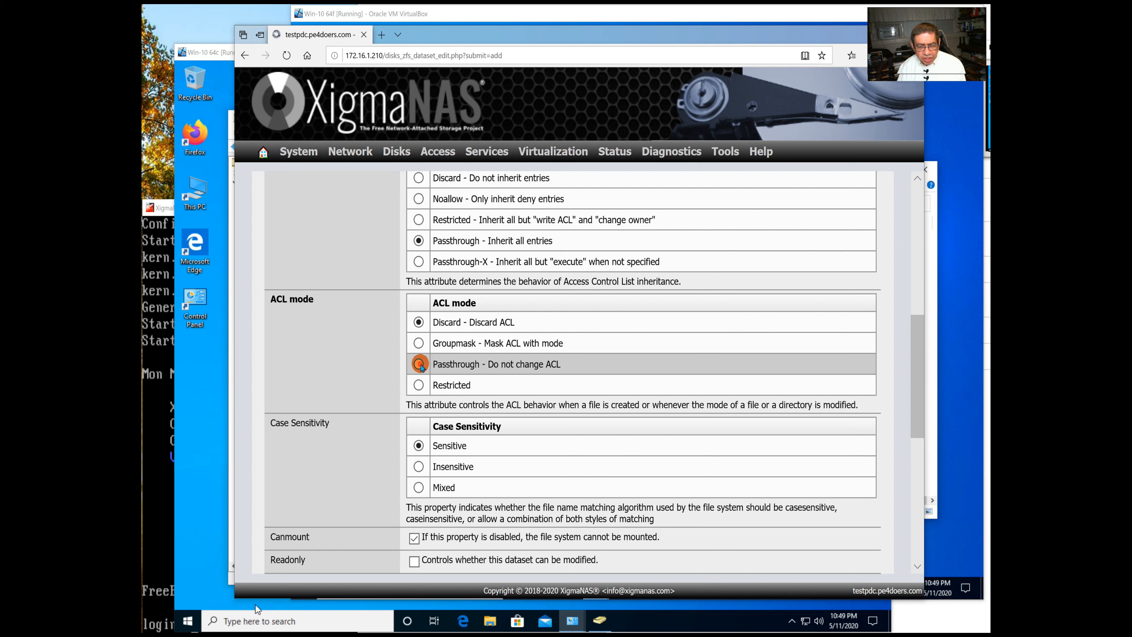
click(419, 364)
scroll(421, 375, down, 8)
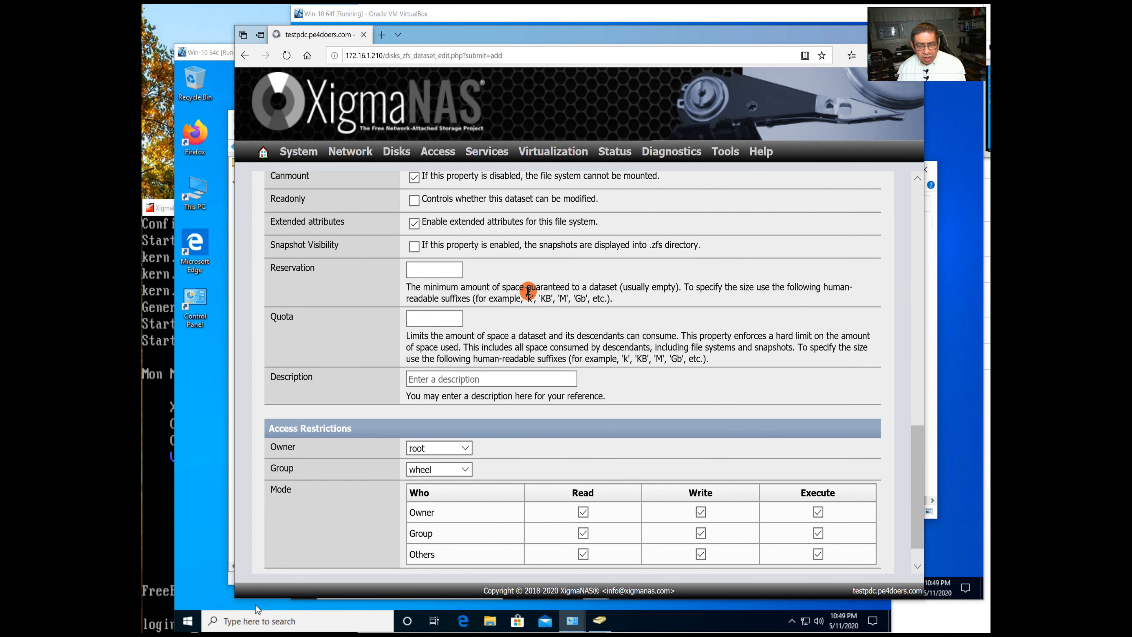
scroll(528, 292, up, 1)
scroll(525, 294, down, 3)
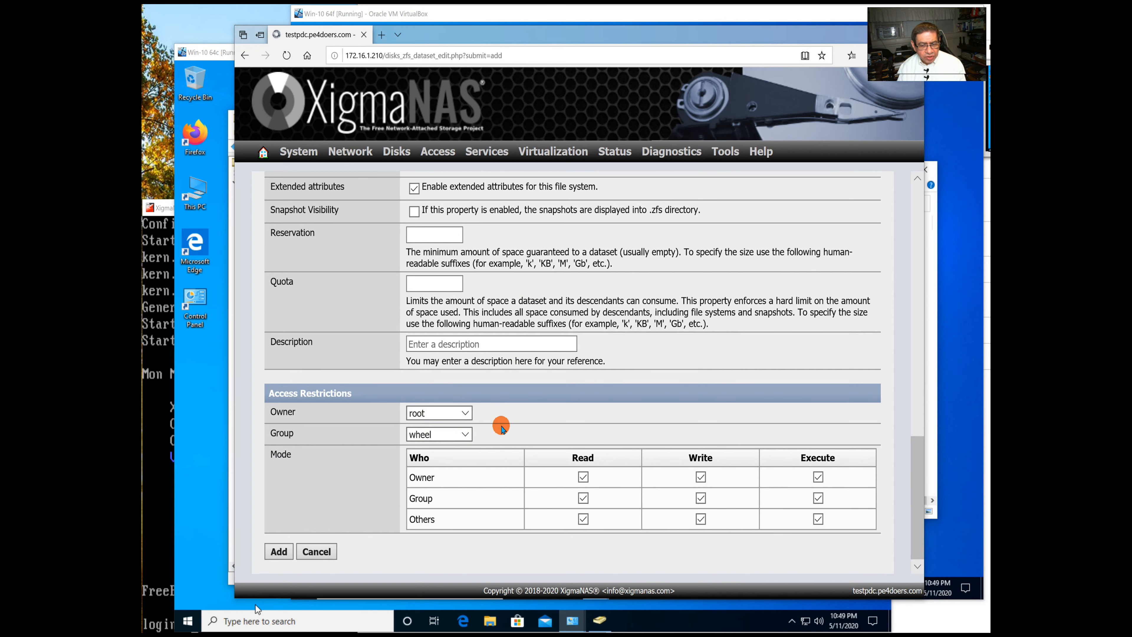
scroll(501, 428, up, 10)
scroll(505, 426, down, 5)
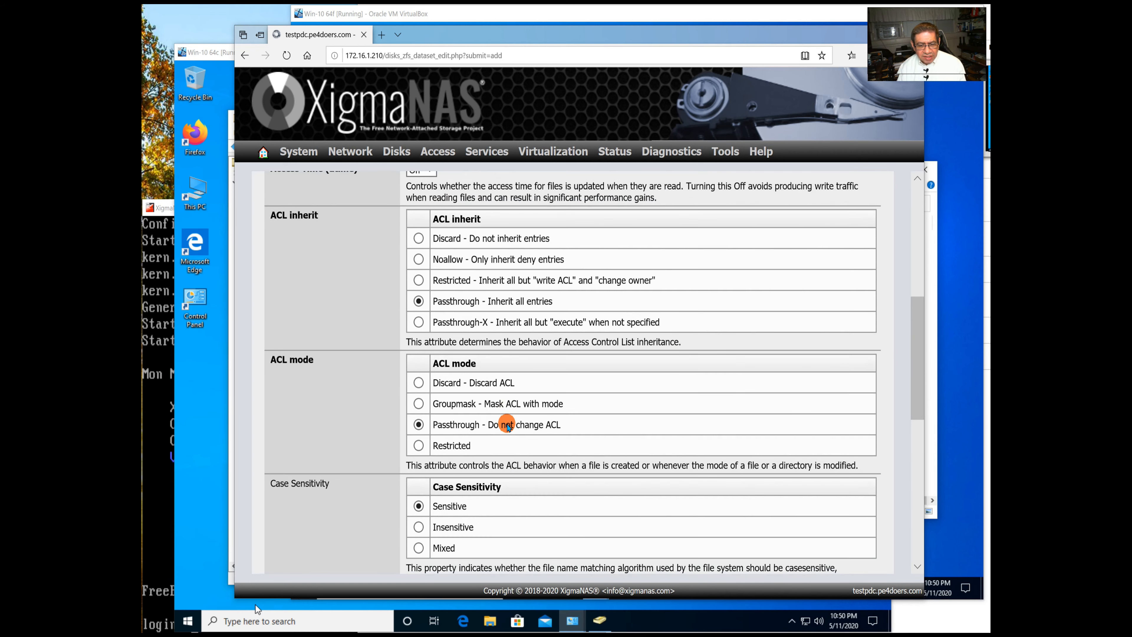
scroll(507, 426, down, 5)
Give Uhura a 5Gb reservation and 5Gb quota, create it and apply changes.
click(434, 269)
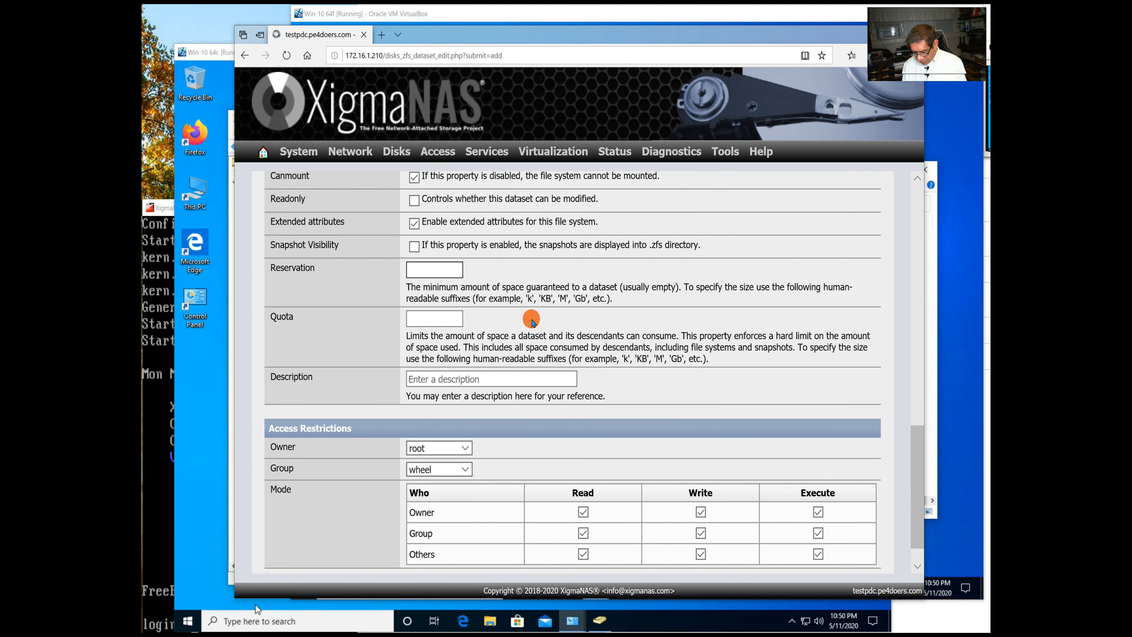
text(5Gb)
click(432, 317)
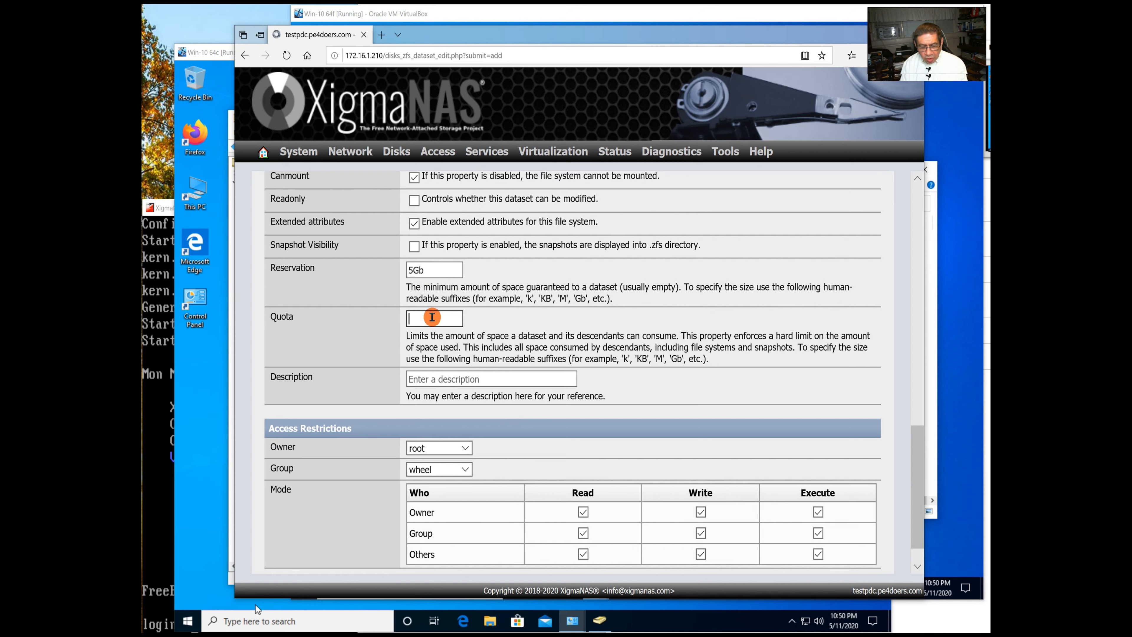
text(5Gb)
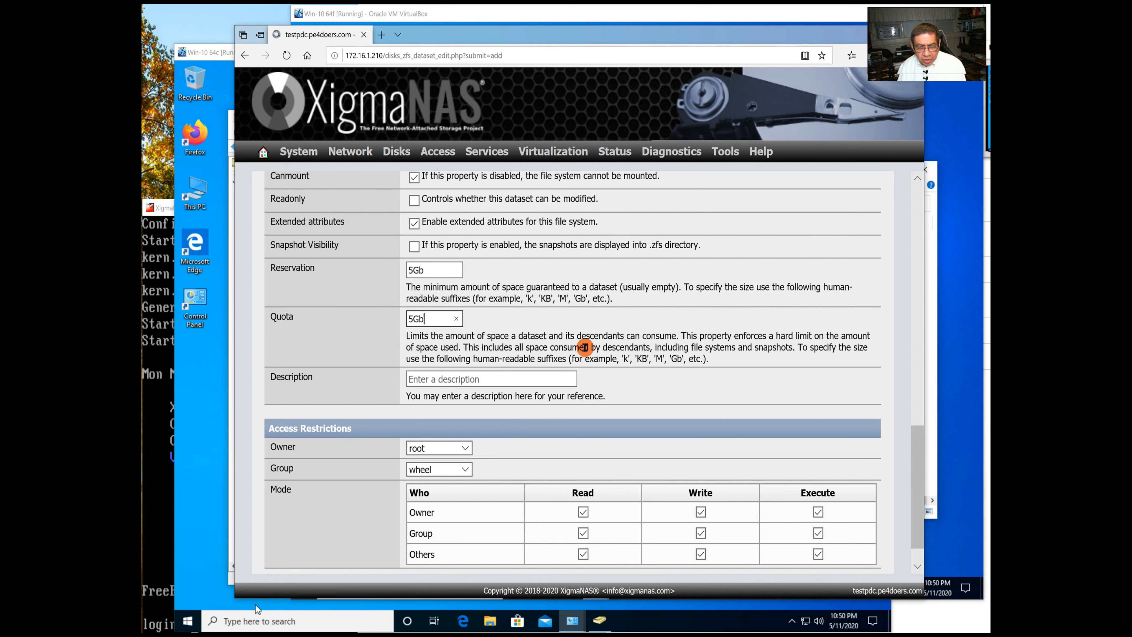
scroll(676, 358, down, 1)
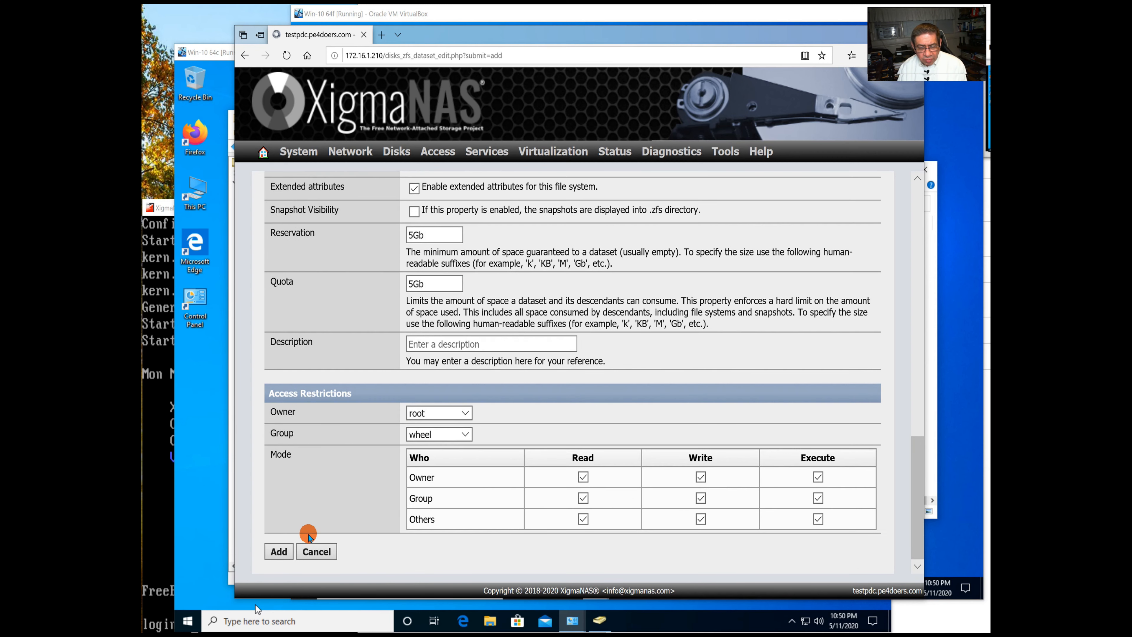
click(280, 552)
click(292, 295)
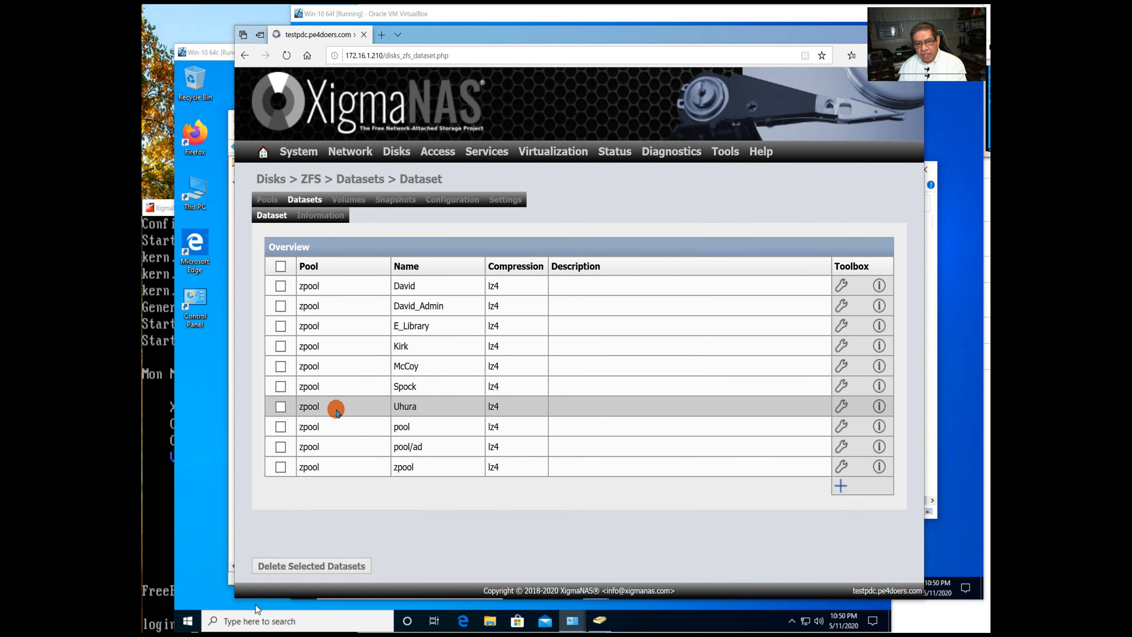
Start a new SMB share named Uhura with the comment "Uhura's Share".
mouse_move(458, 161)
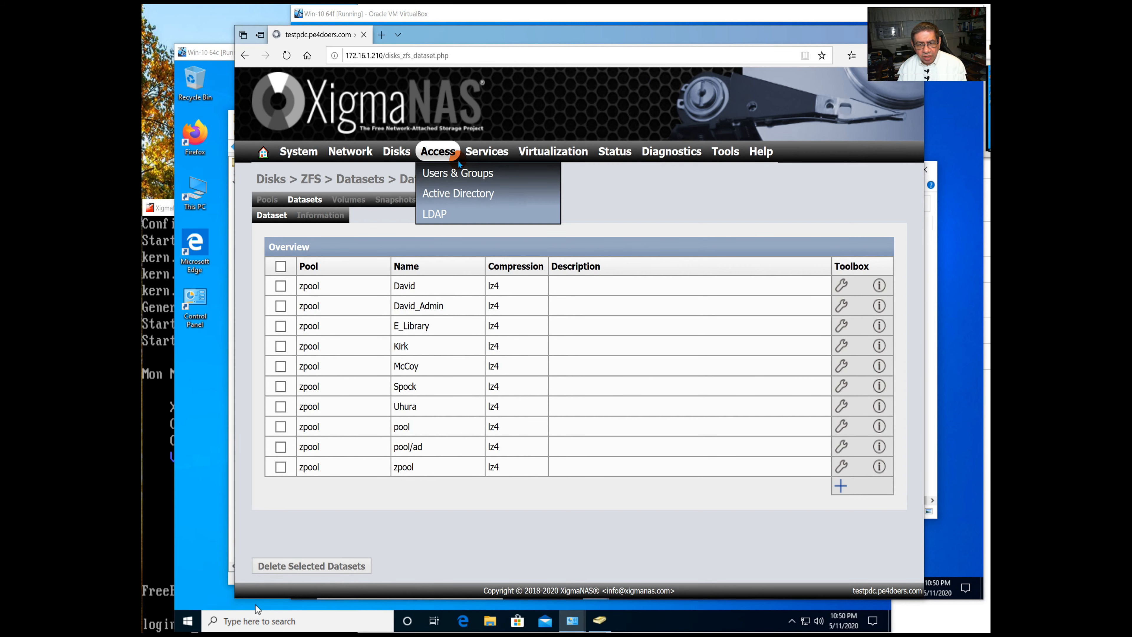
click(474, 213)
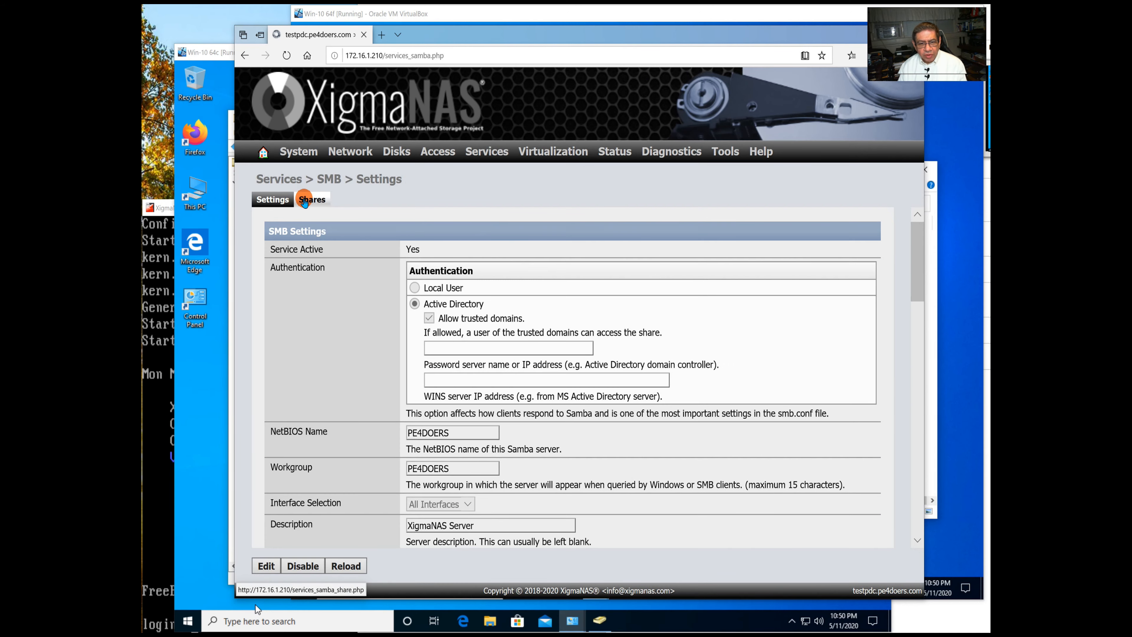
click(304, 201)
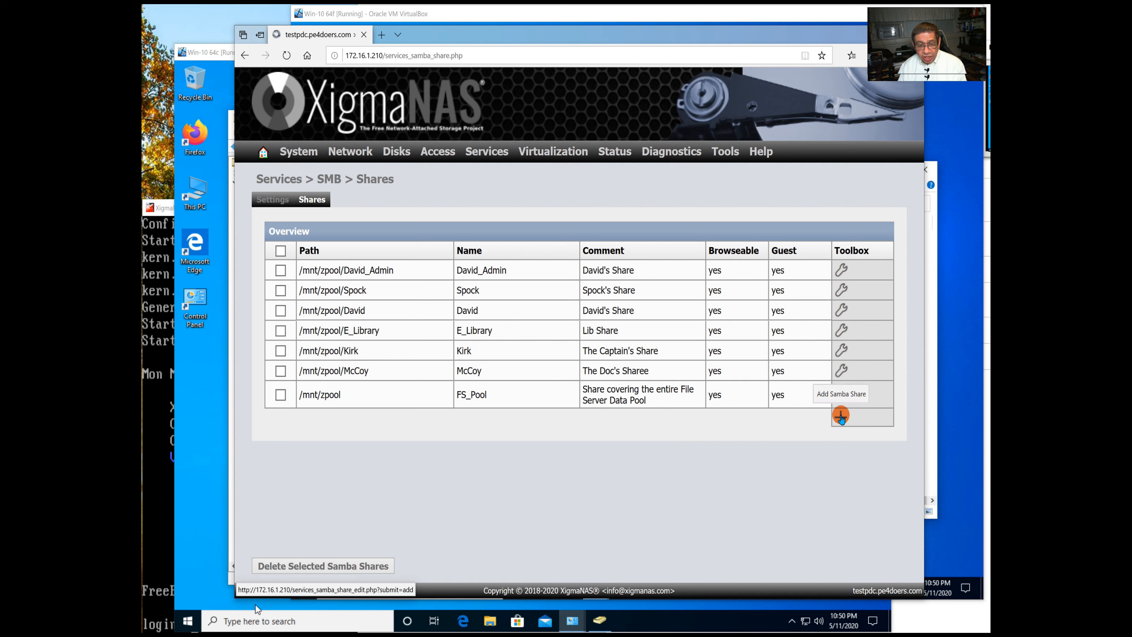
click(841, 416)
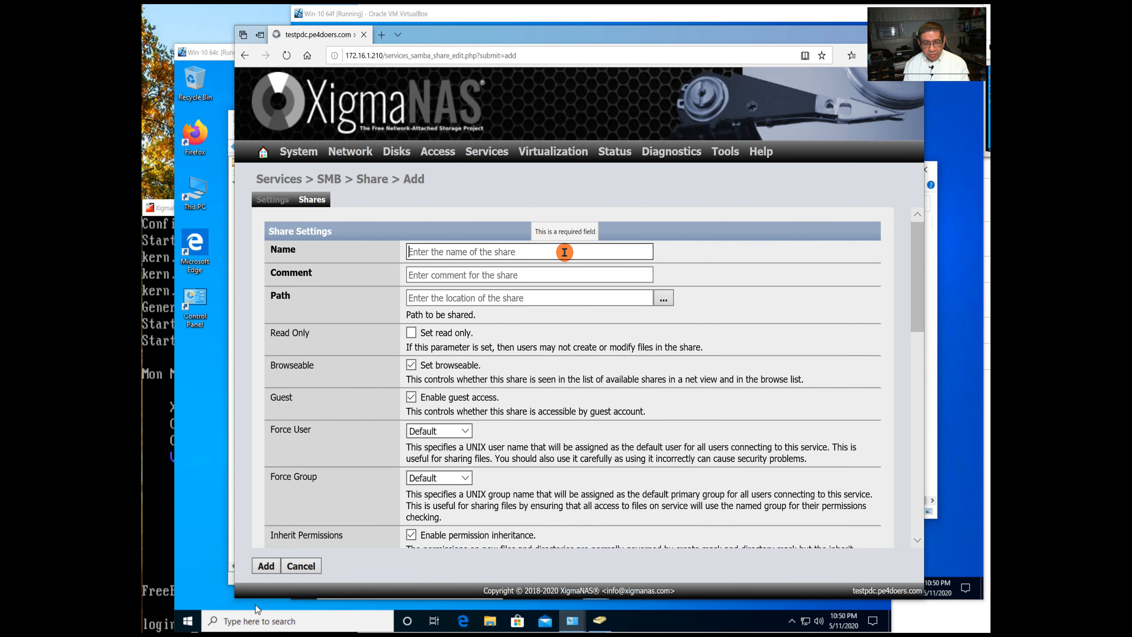
text(Uhura)
click(516, 275)
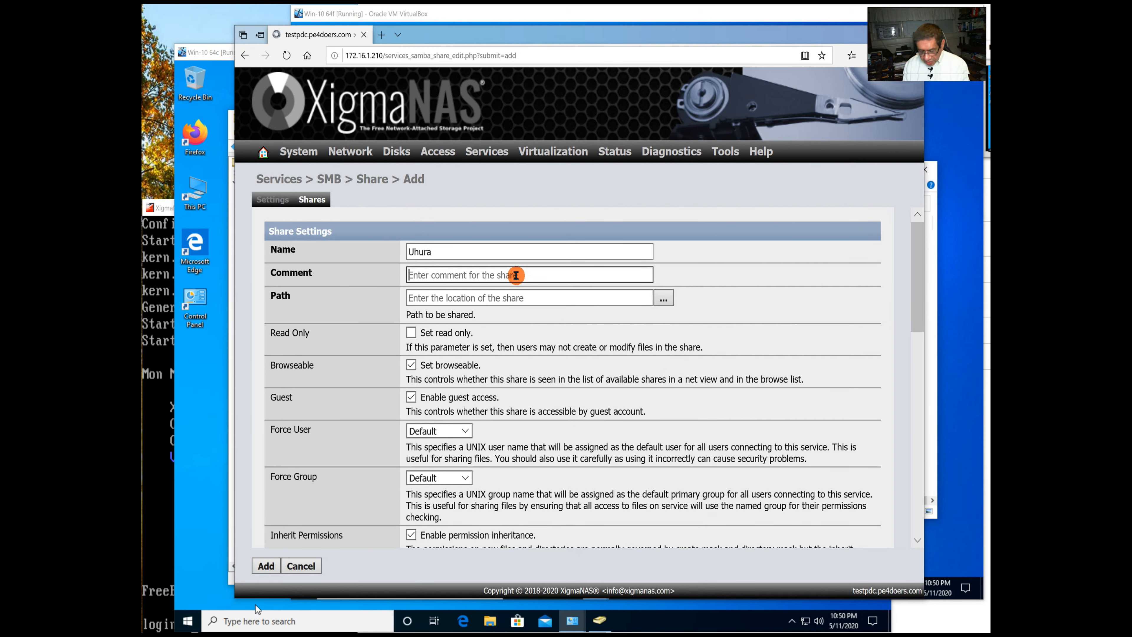
text(Uhura's Share)
Set the share path to /mnt/zpool/Uhura/.
click(664, 300)
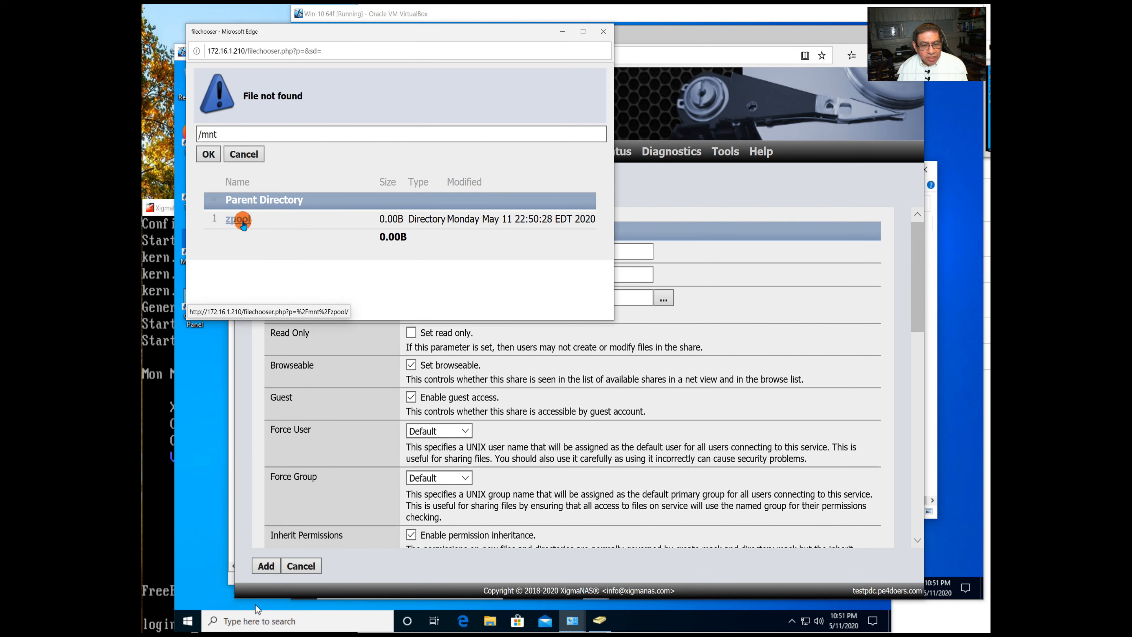
click(242, 221)
scroll(242, 221, down, 1)
click(237, 259)
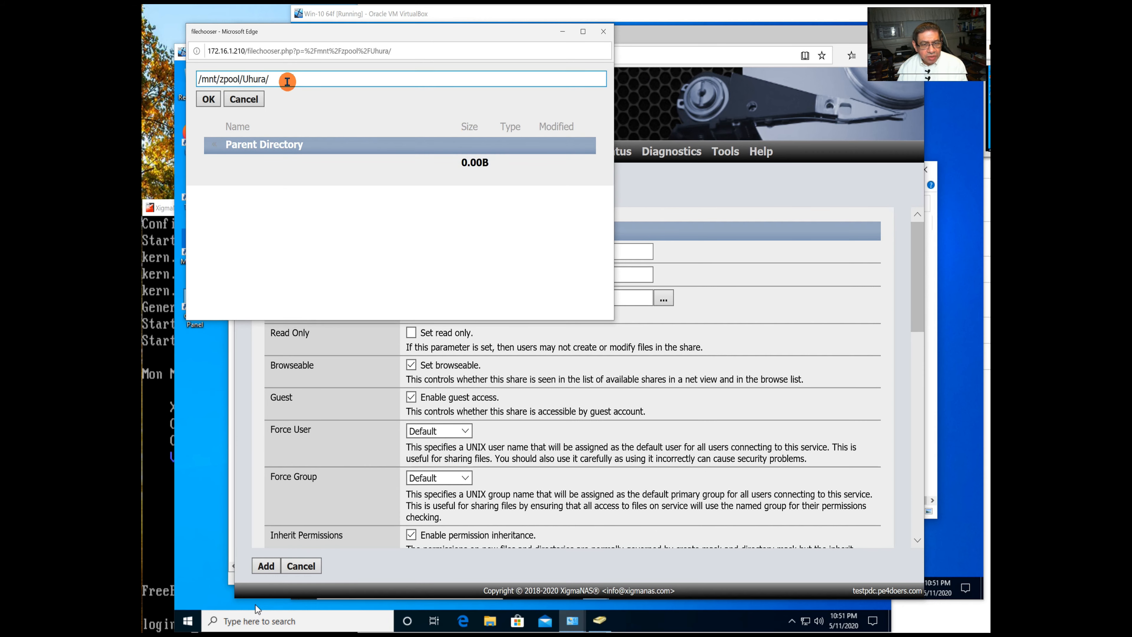
click(208, 99)
Enable ZFS ACL, disable the recycle bin, and add the Uhura share.
scroll(605, 396, down, 5)
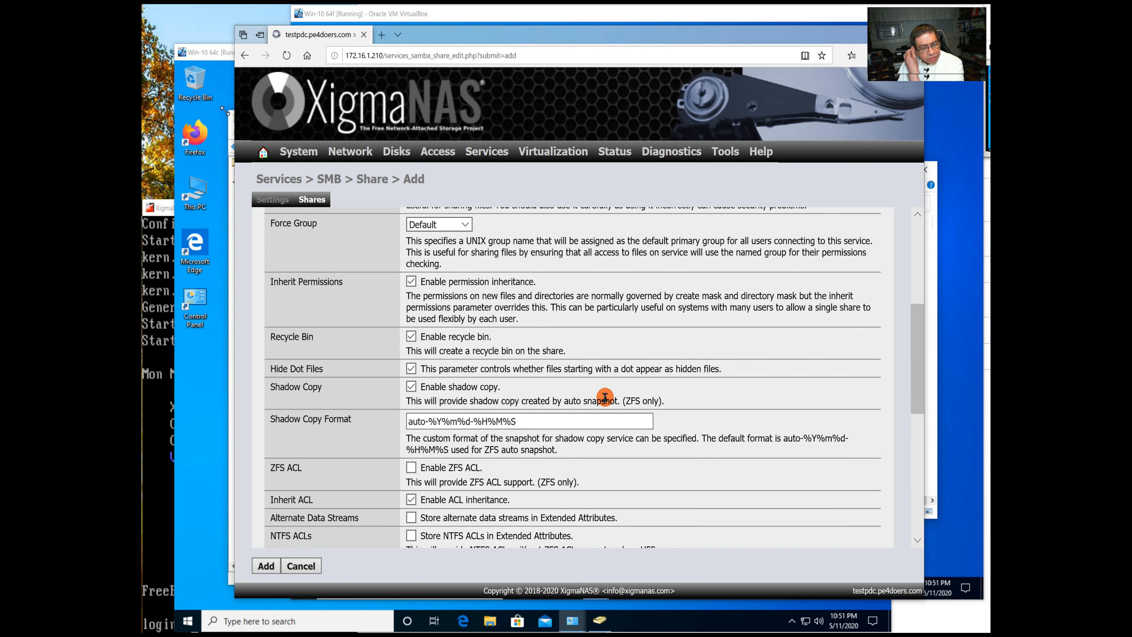
scroll(605, 396, down, 2)
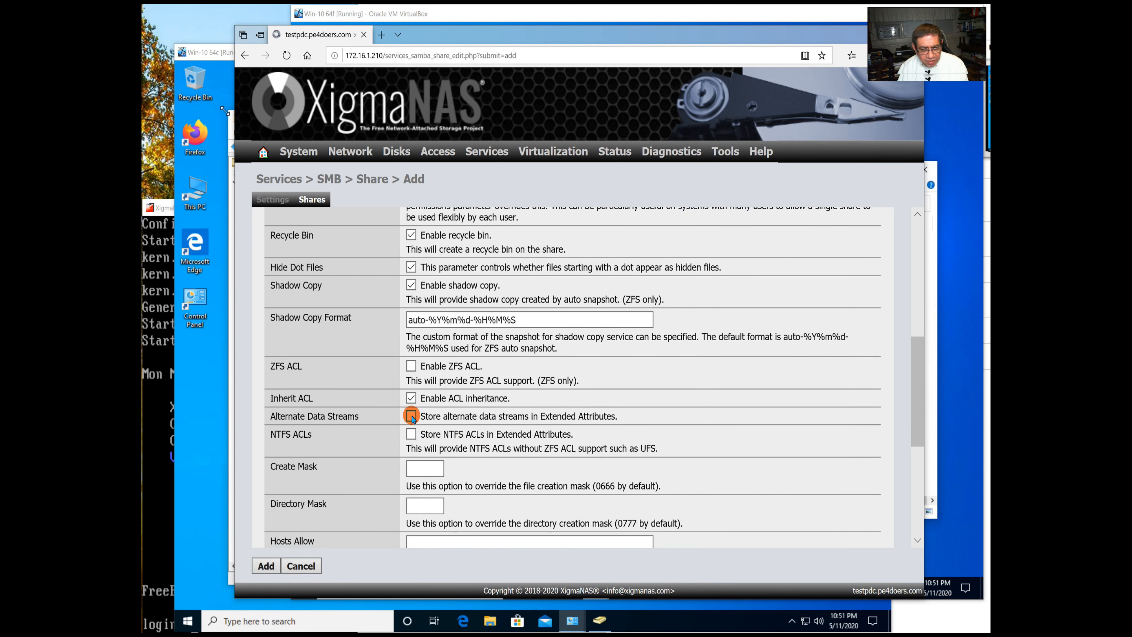
click(473, 366)
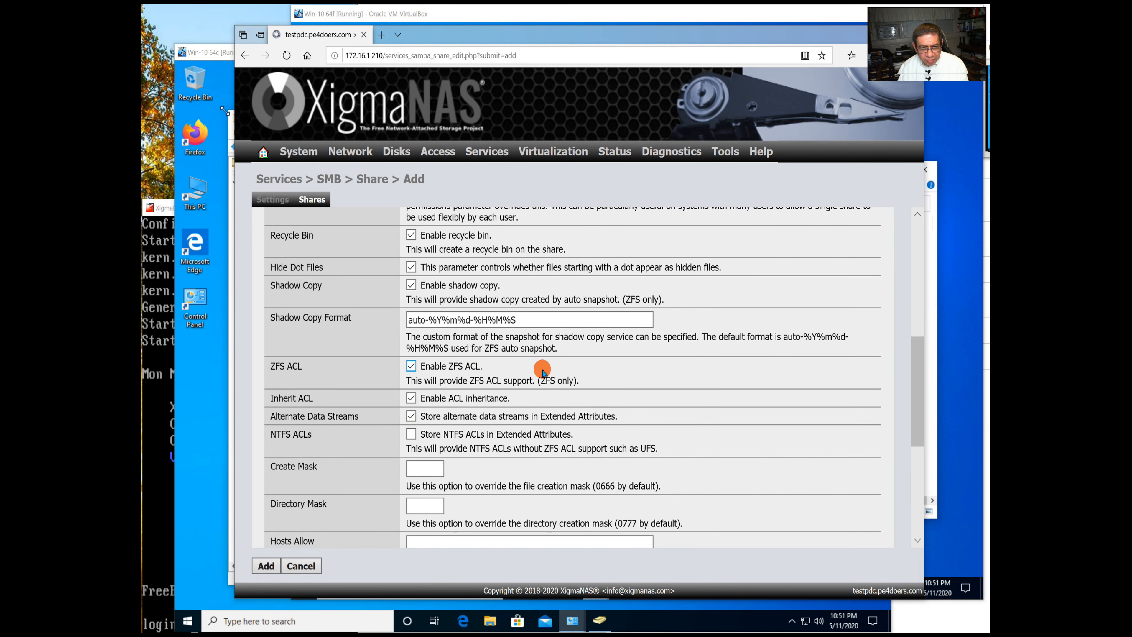
scroll(543, 372, up, 3)
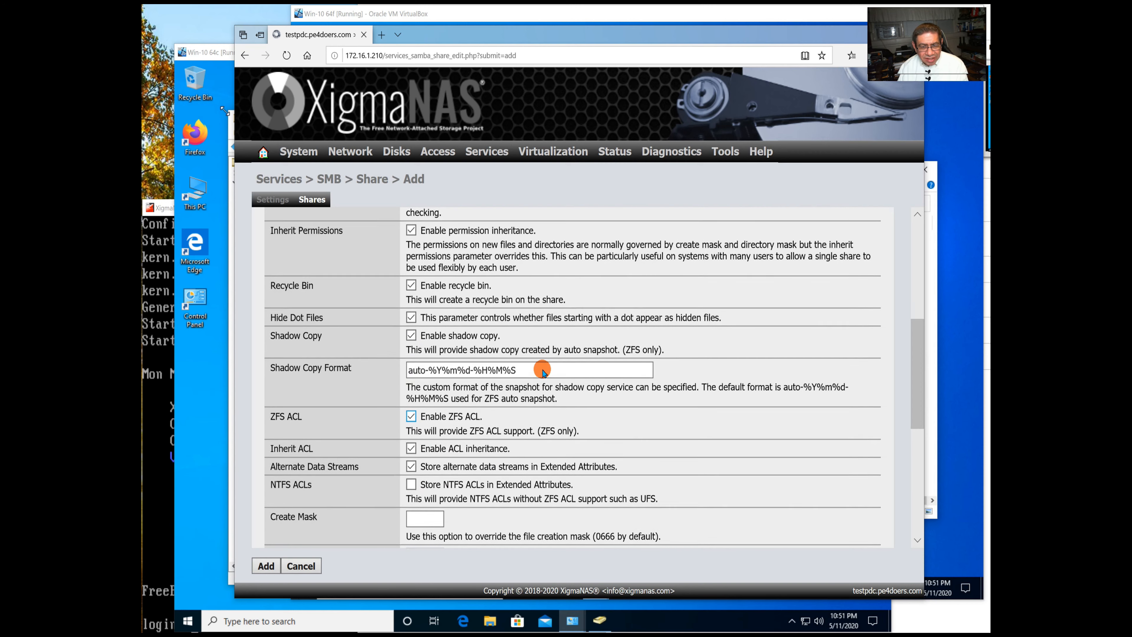
click(411, 388)
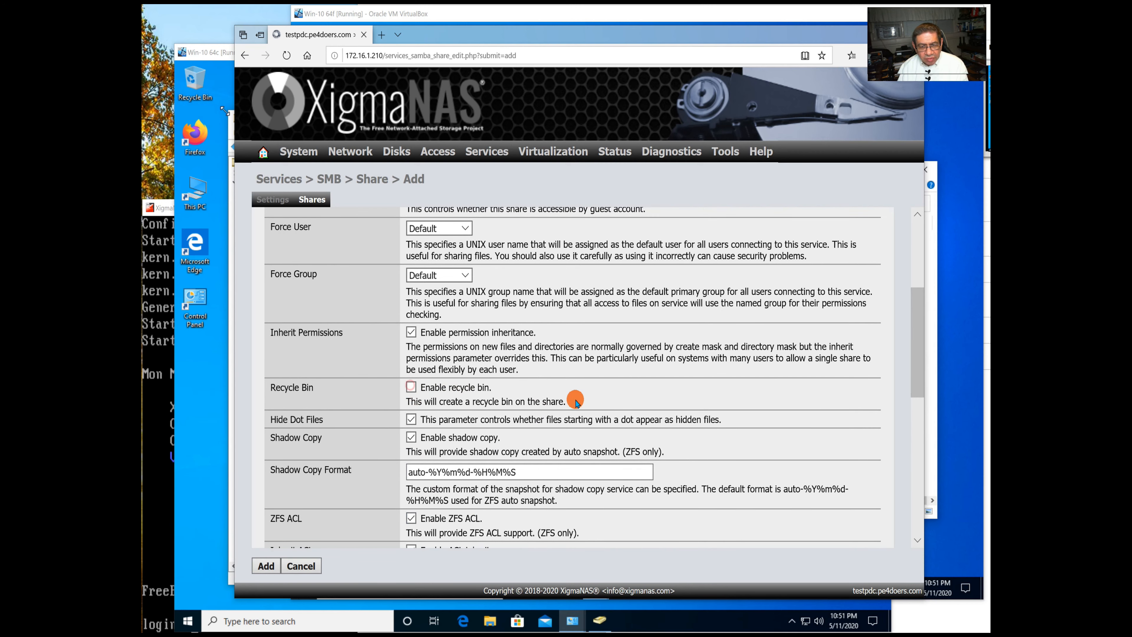
scroll(579, 396, up, 3)
scroll(580, 394, down, 10)
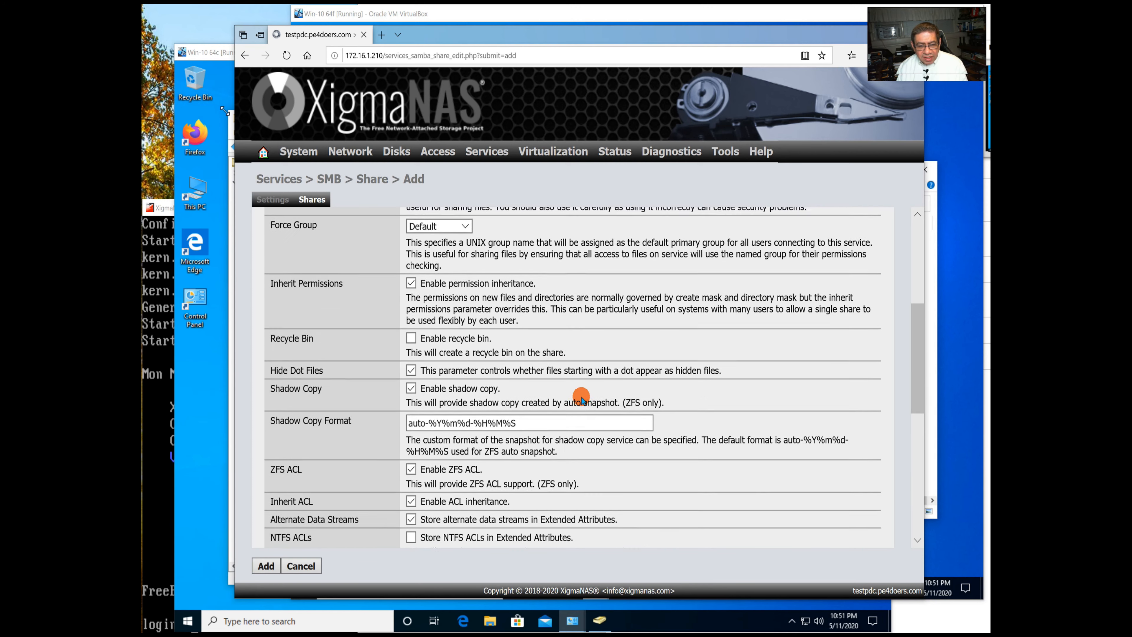
scroll(579, 398, down, 3)
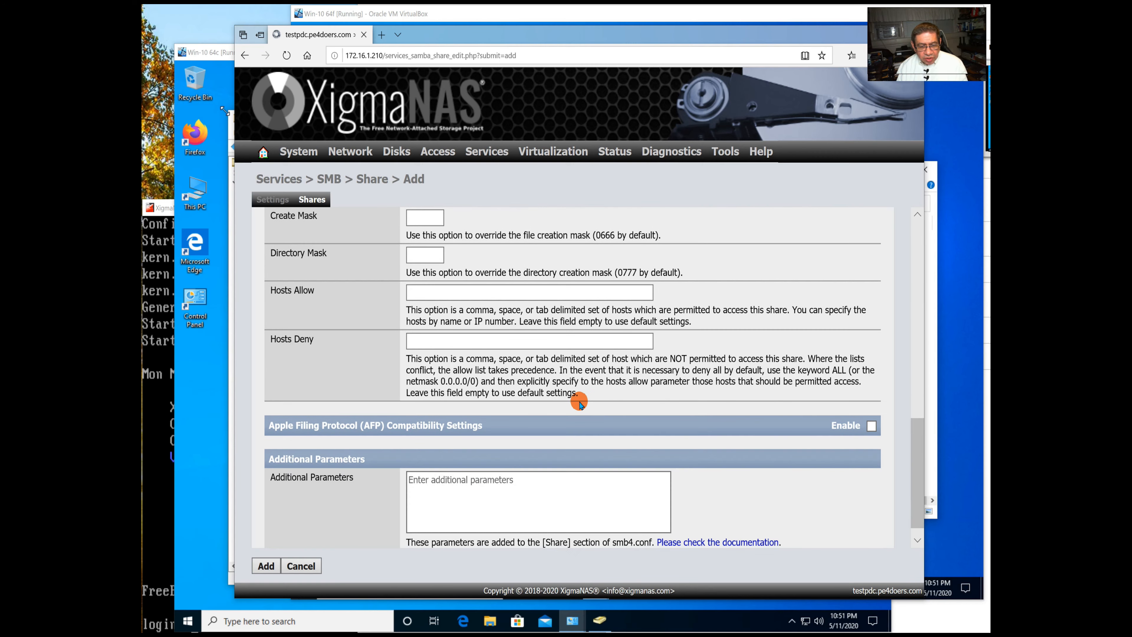
click(270, 564)
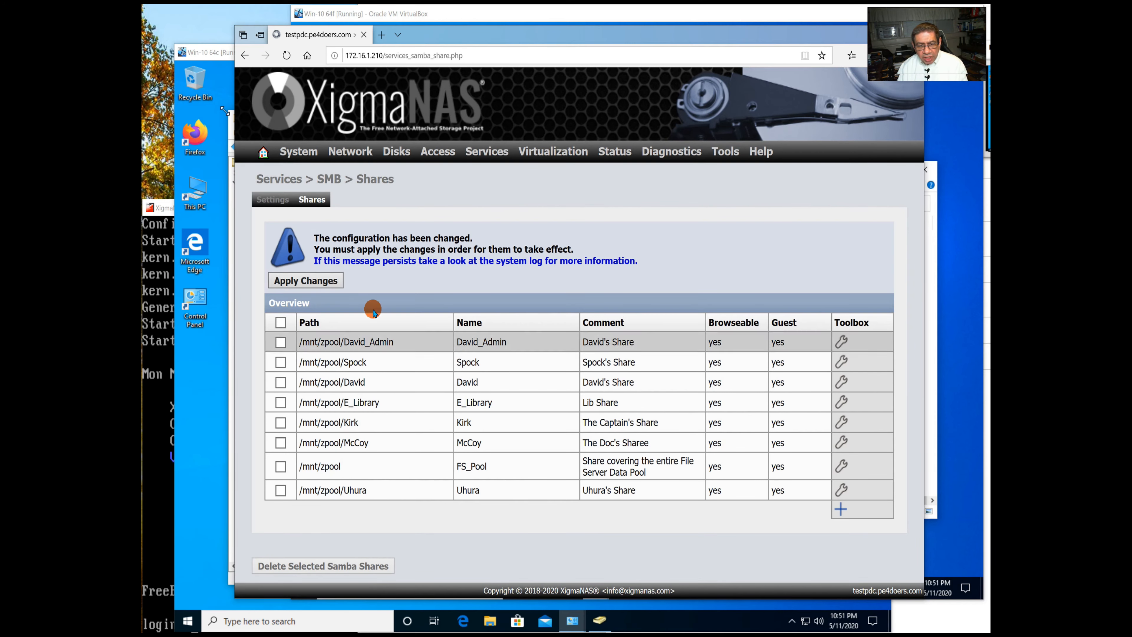
Apply the pending share changes and switch to the client Windows VM.
click(330, 280)
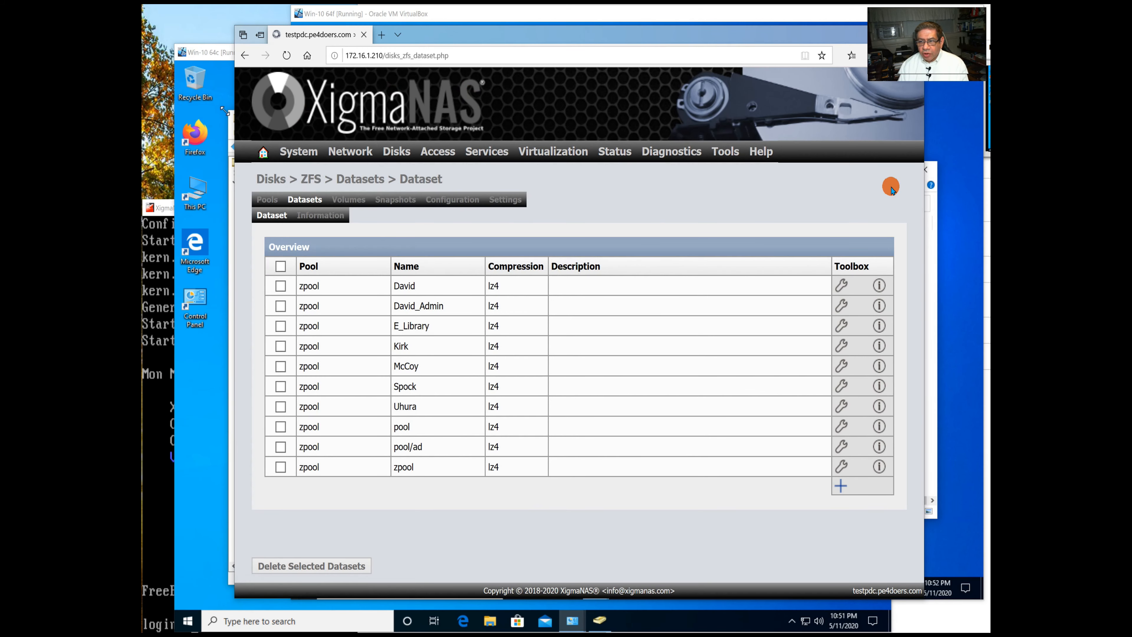
click(958, 150)
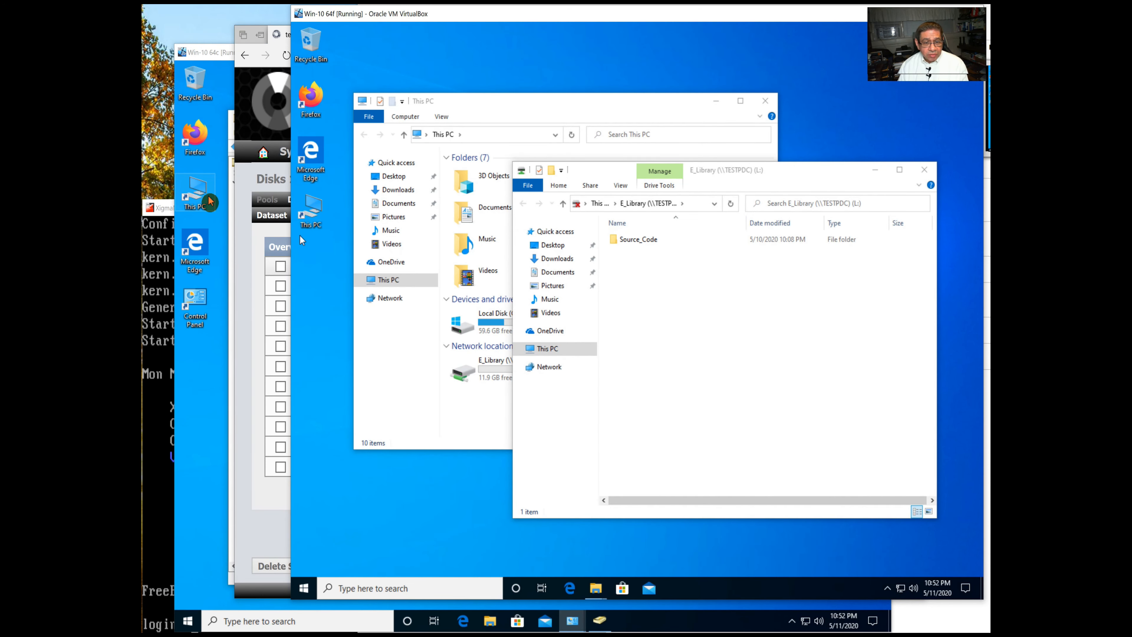
Bring the domain controller VM showing Active Directory Users and Computers to the front.
click(196, 400)
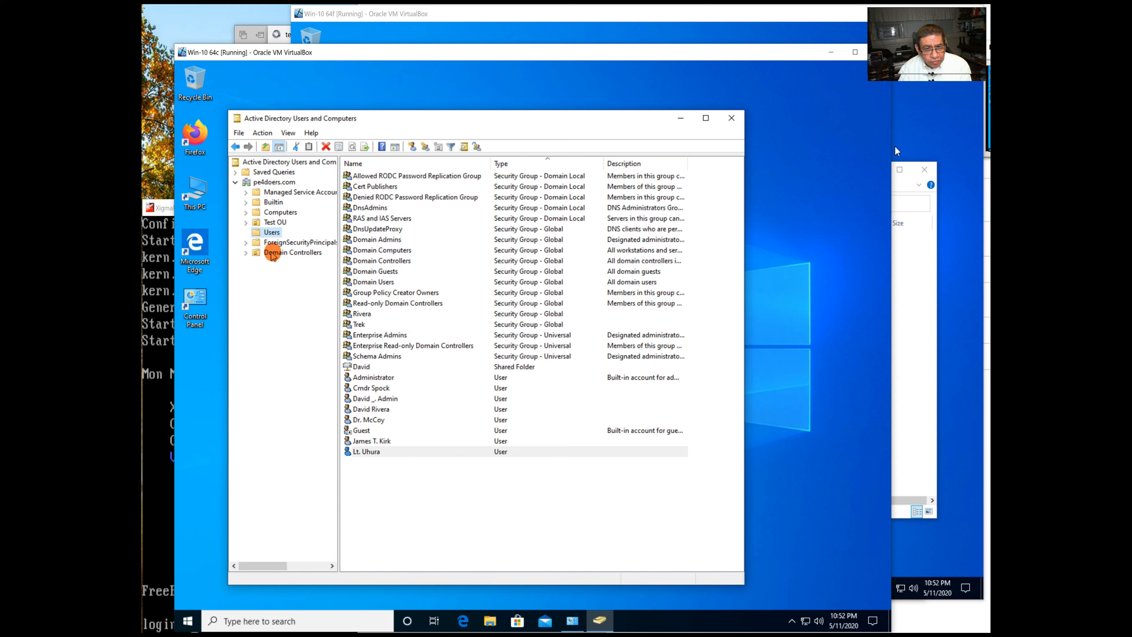
Open Computer Management for TESTPDC under Domain Controllers, dismissing the out-of-range error.
click(275, 252)
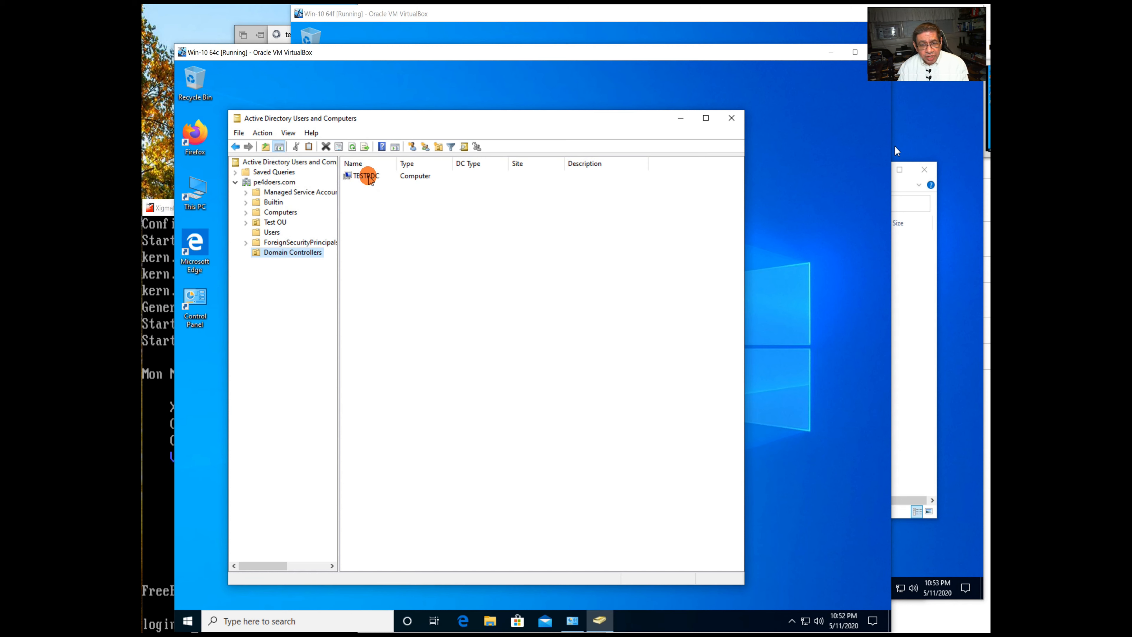
click(368, 178)
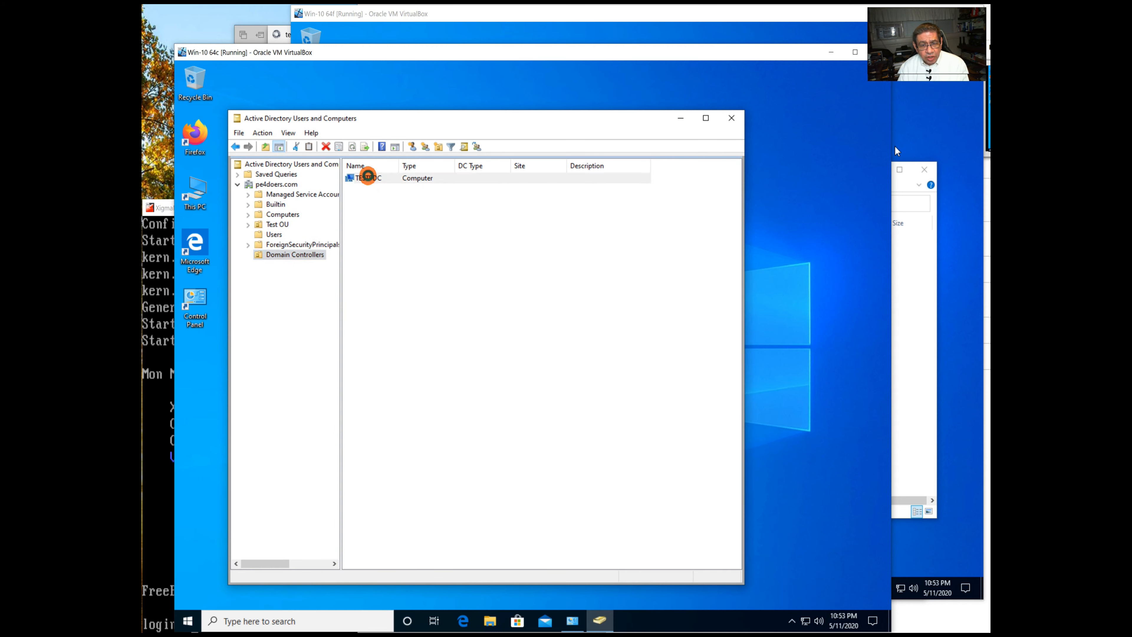
right_click(367, 178)
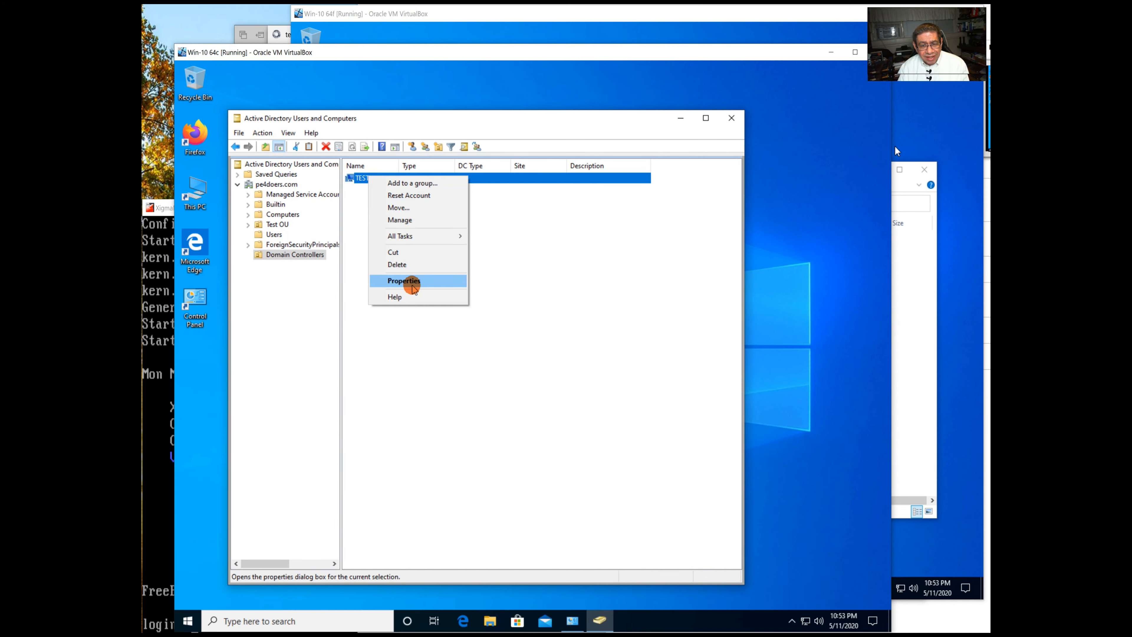
click(394, 219)
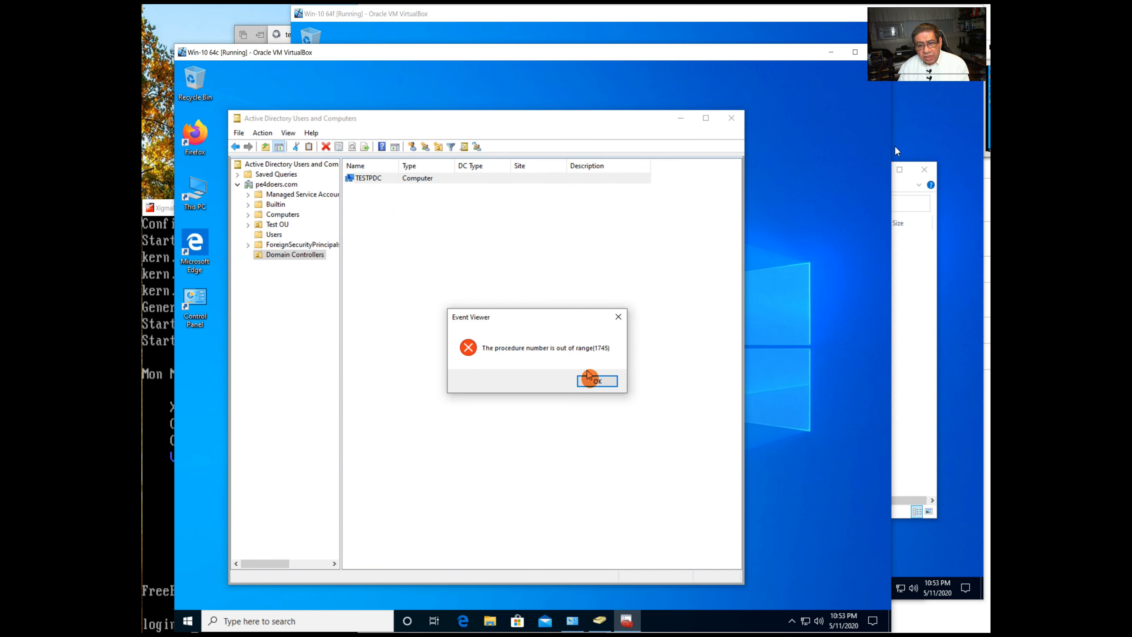
click(597, 382)
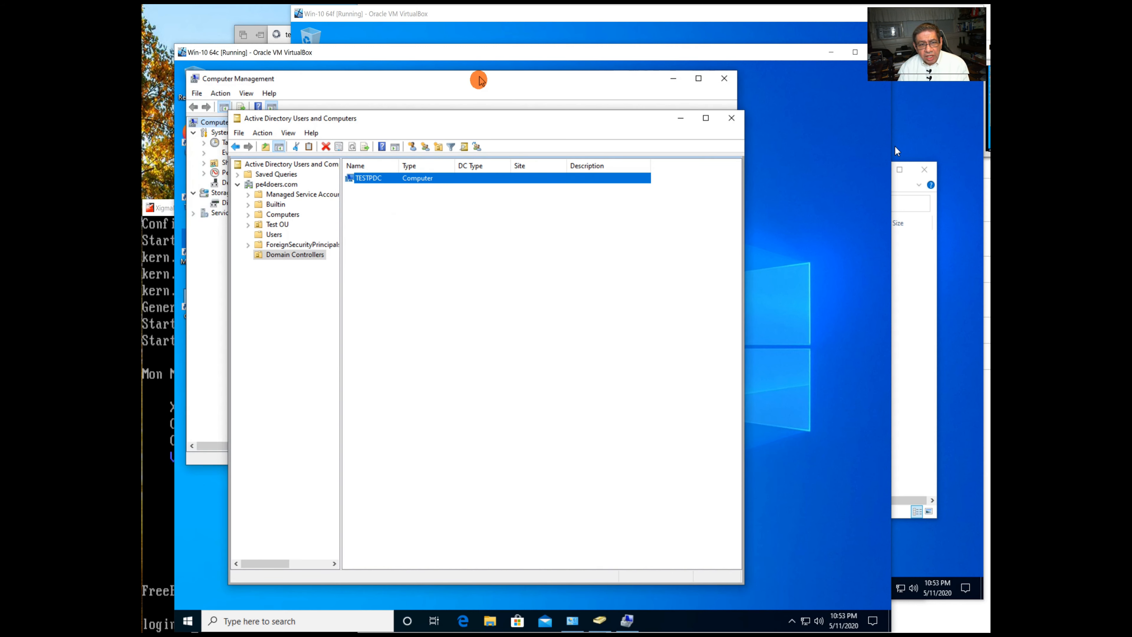
List TESTPDC's shares under Shared Folders, widening the Share Name column.
click(478, 81)
drag(342, 79, 432, 92)
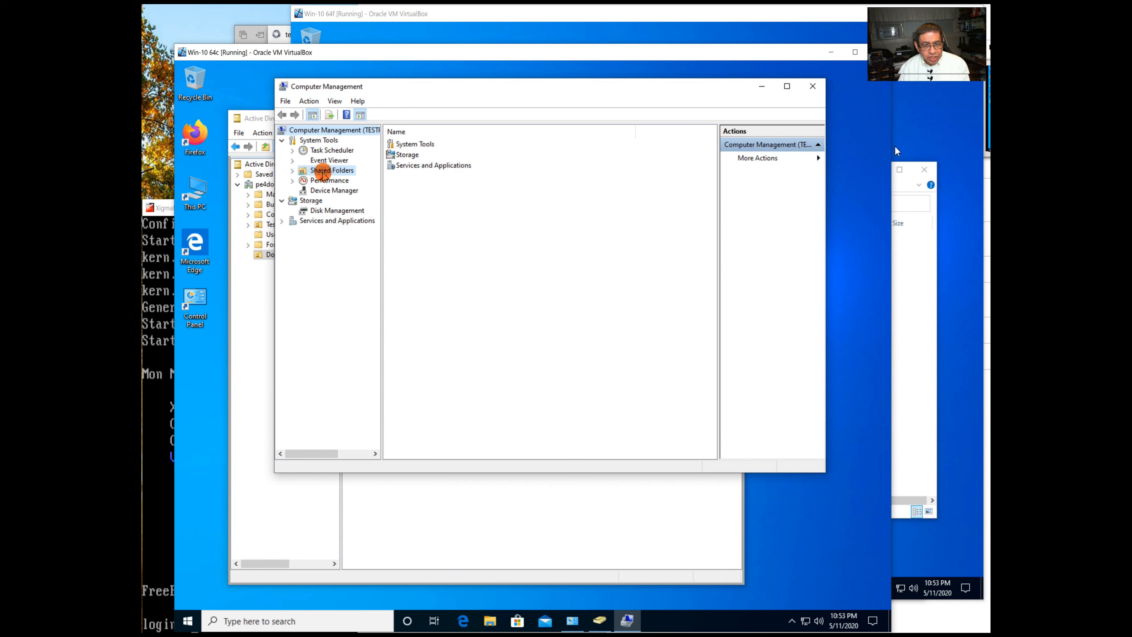
click(323, 173)
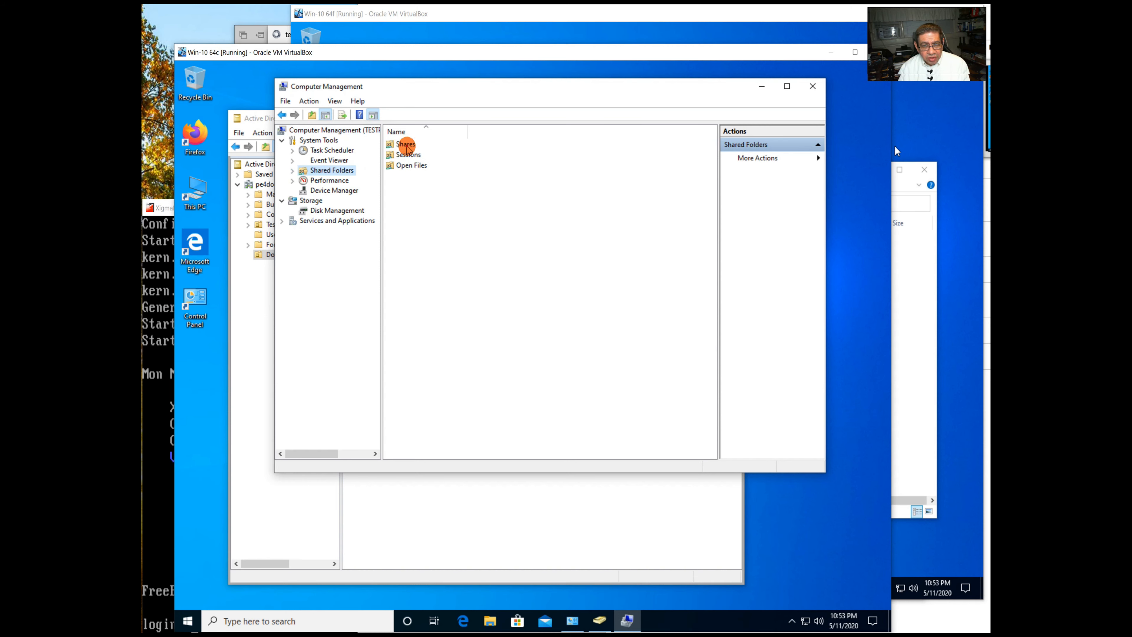
double_click(410, 144)
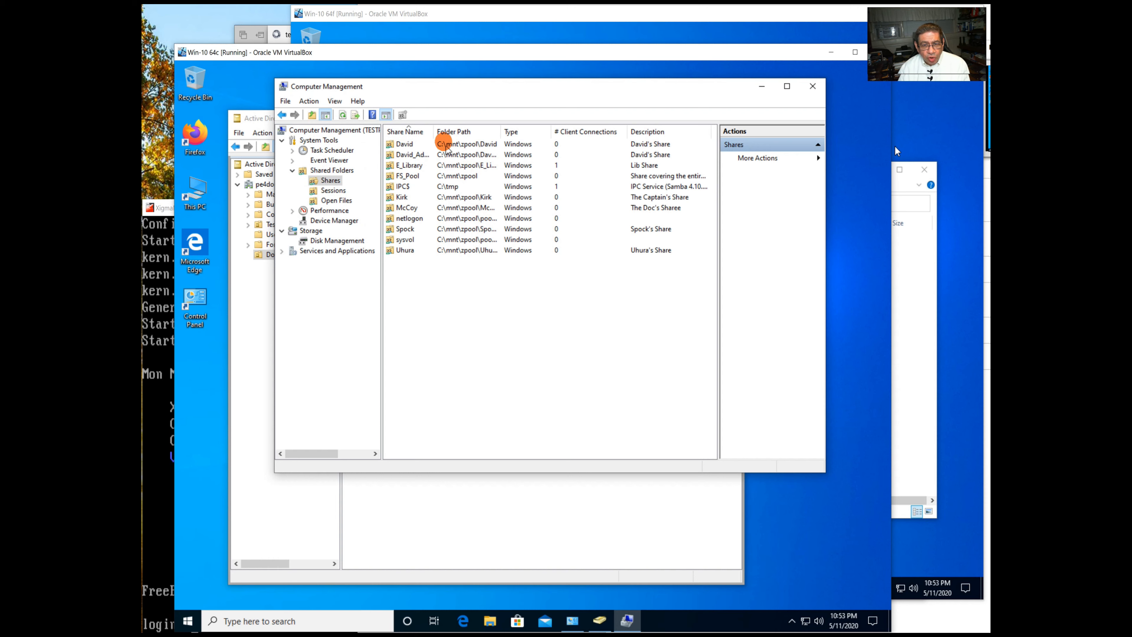
drag(433, 127, 450, 128)
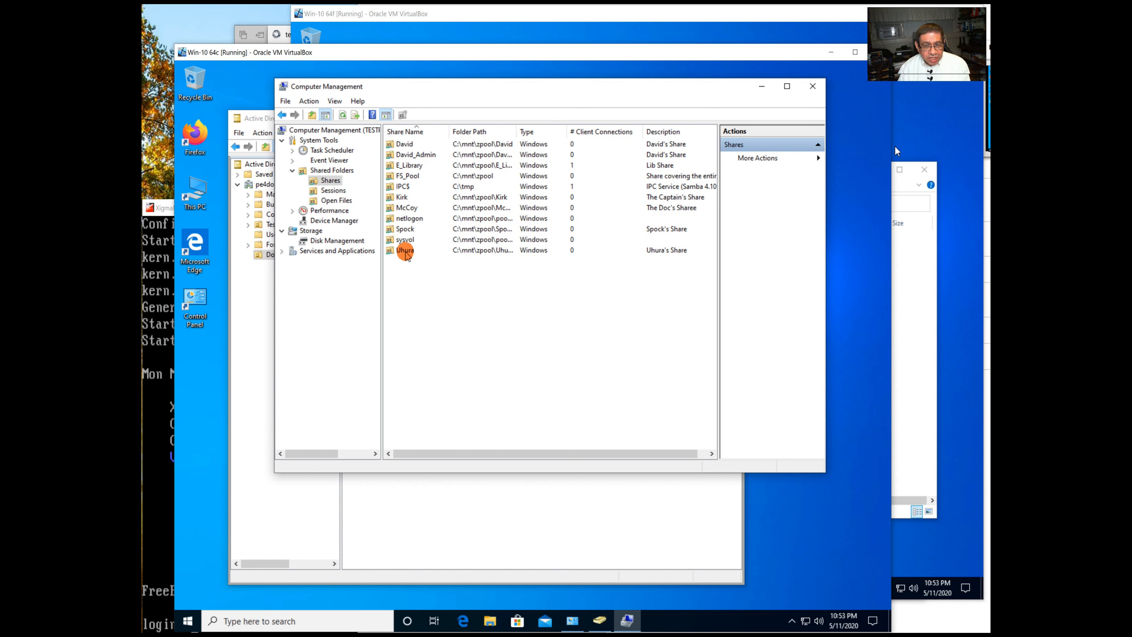
Open the Properties of the E_Library share.
click(411, 166)
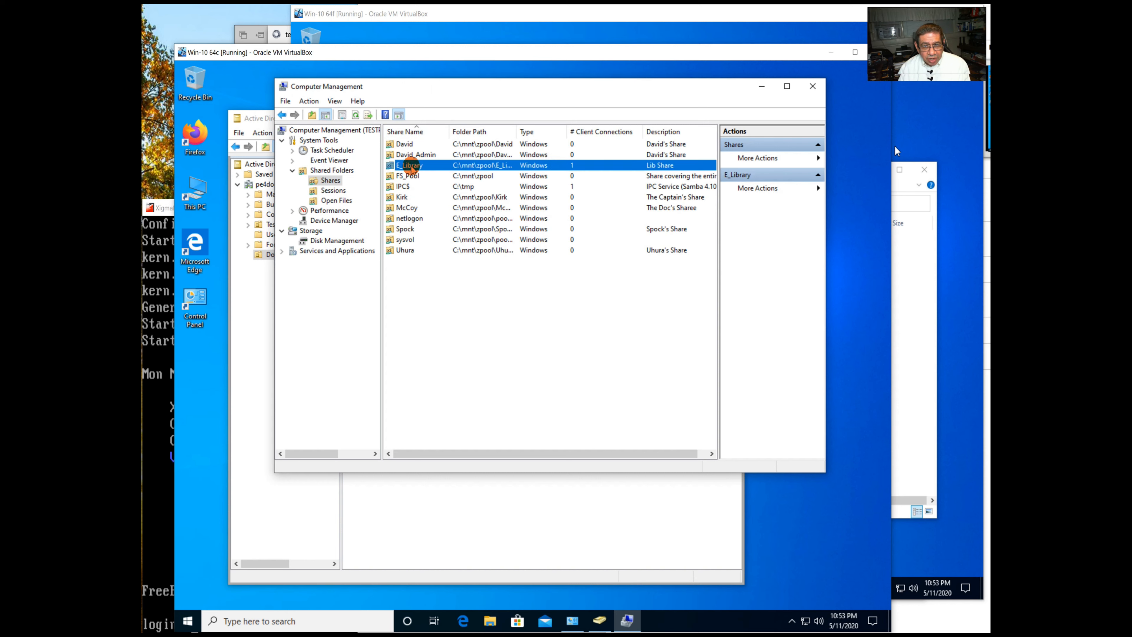
right_click(410, 166)
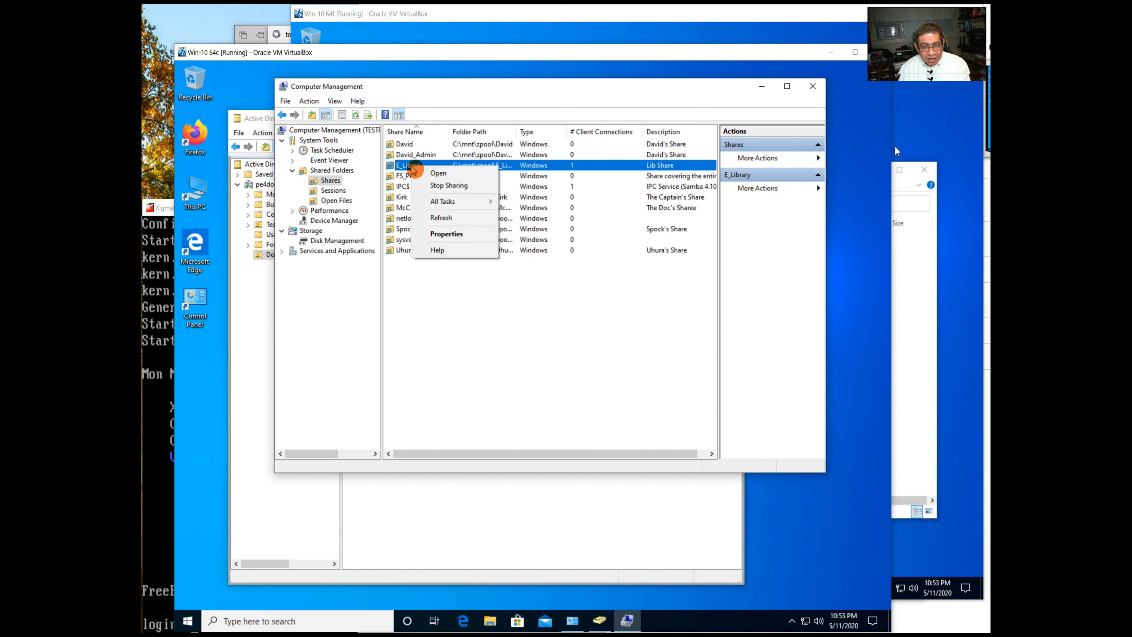
click(445, 232)
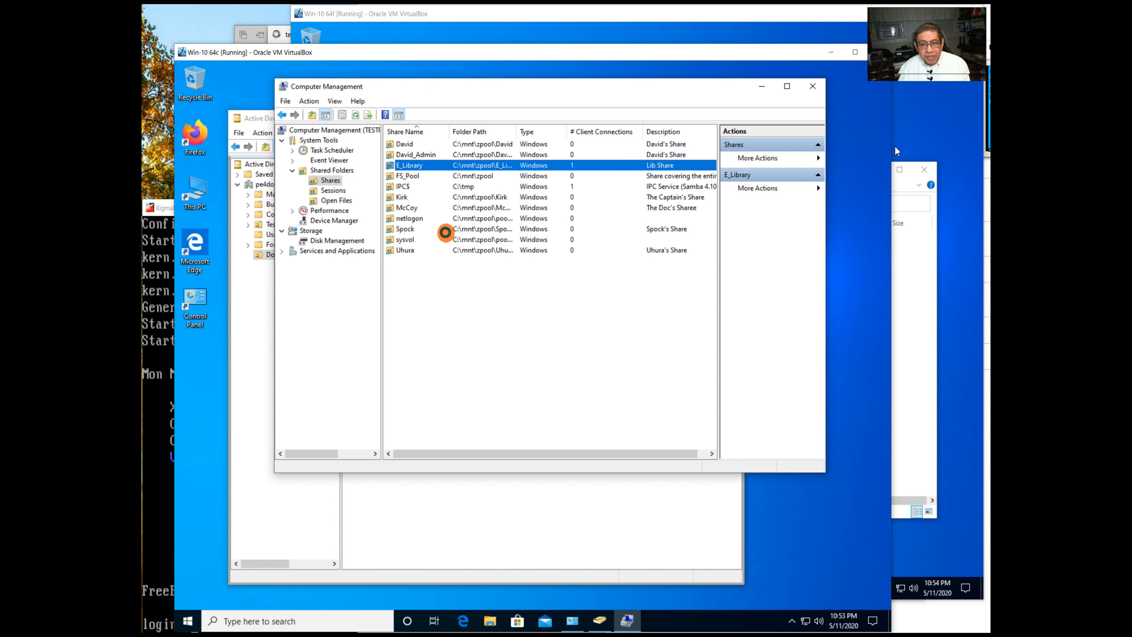
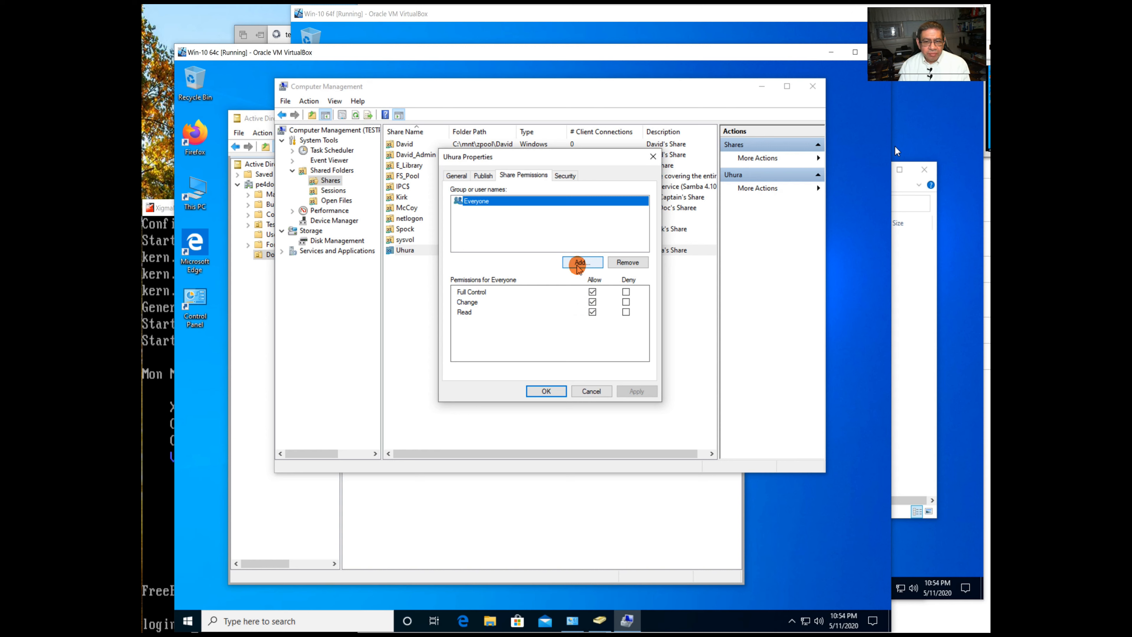
Add the domain user uhura to the Uhura share permissions with Full Control.
click(579, 263)
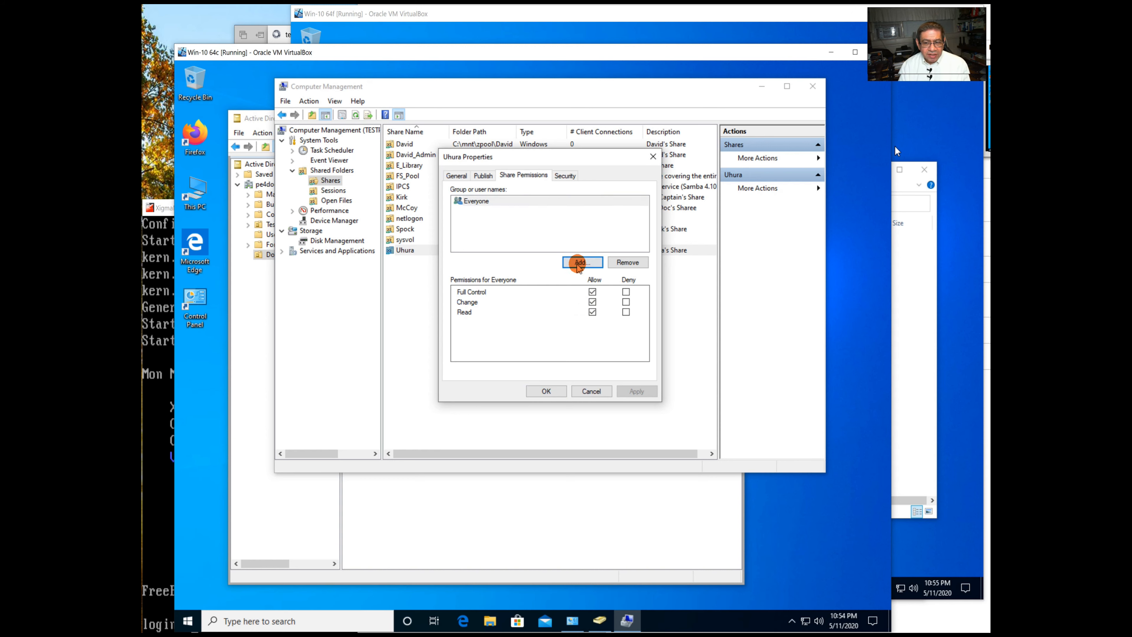
text(uhura)
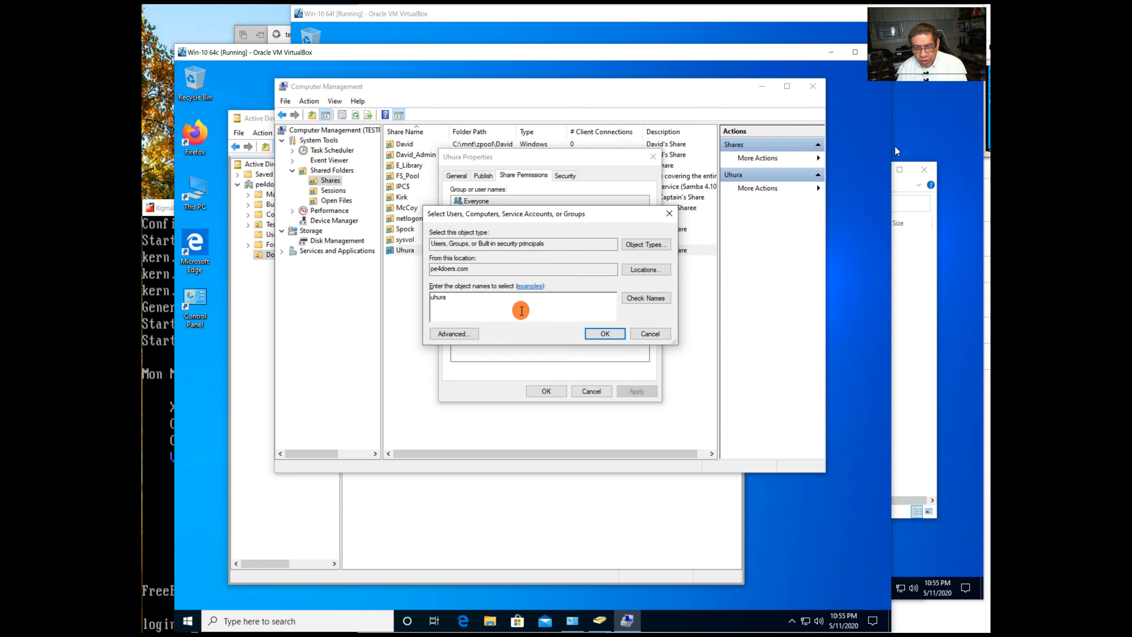
click(635, 300)
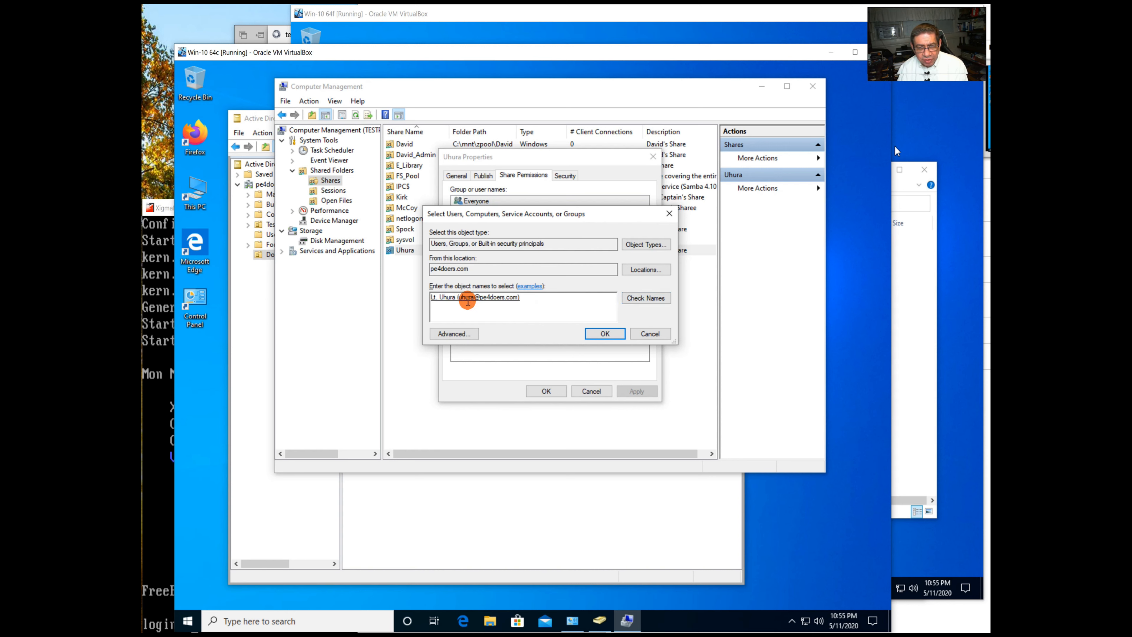
click(596, 334)
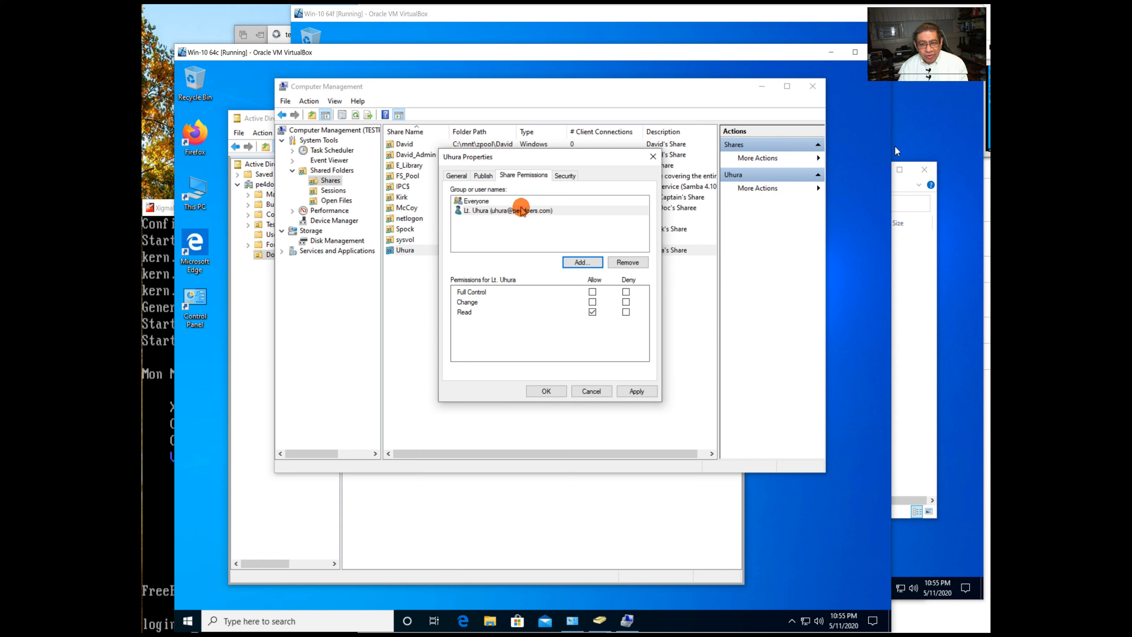
click(521, 209)
click(591, 303)
click(592, 292)
Restrict Everyone to Read only, then apply and close the share properties.
click(475, 201)
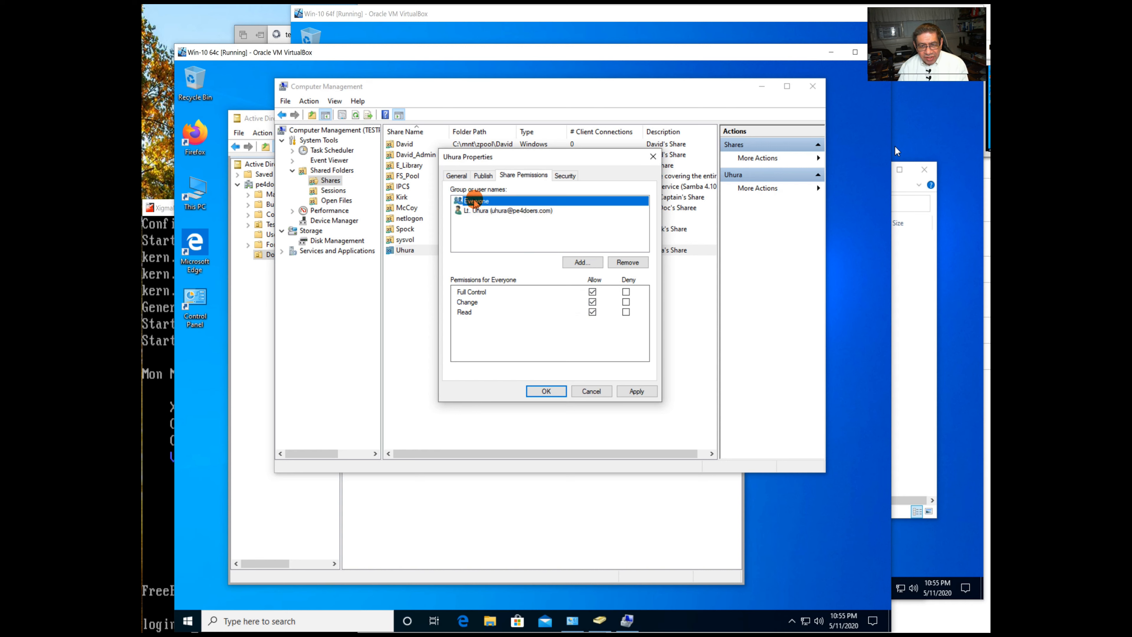
click(592, 302)
click(483, 211)
click(484, 201)
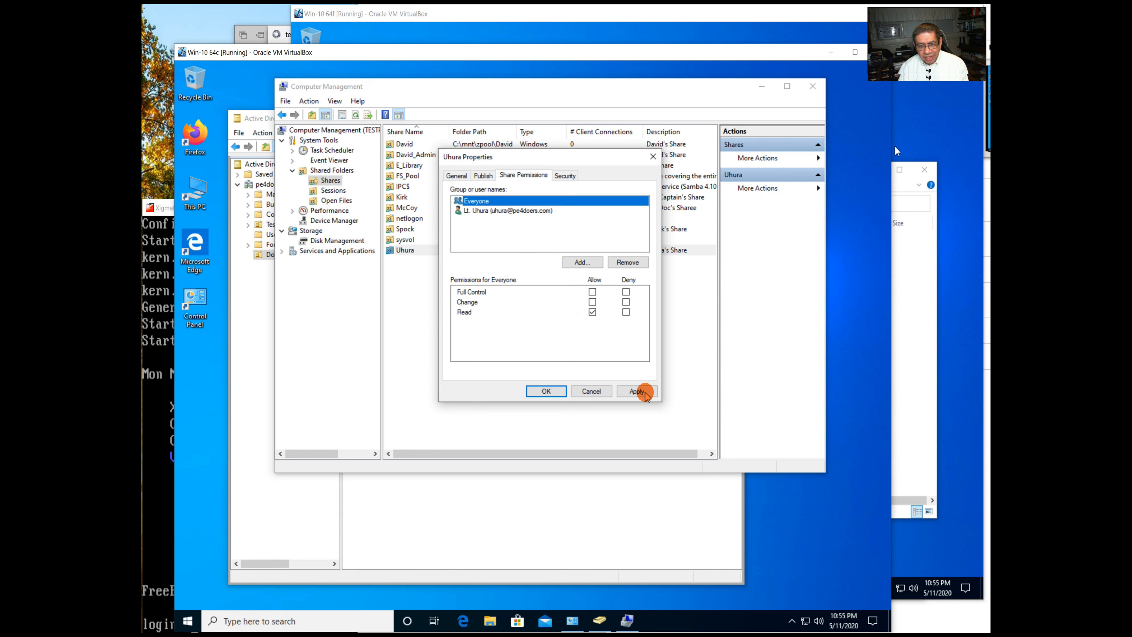
click(637, 391)
click(544, 391)
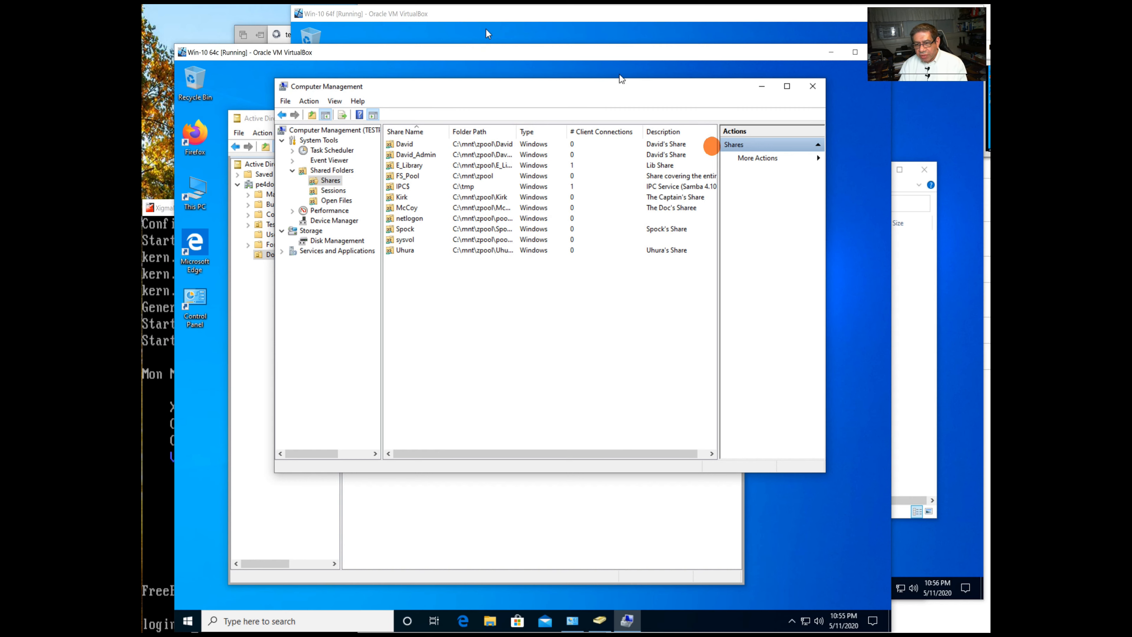
Close the E_Library window and map \\TESTPDC\Uhura as network drive U:.
click(516, 24)
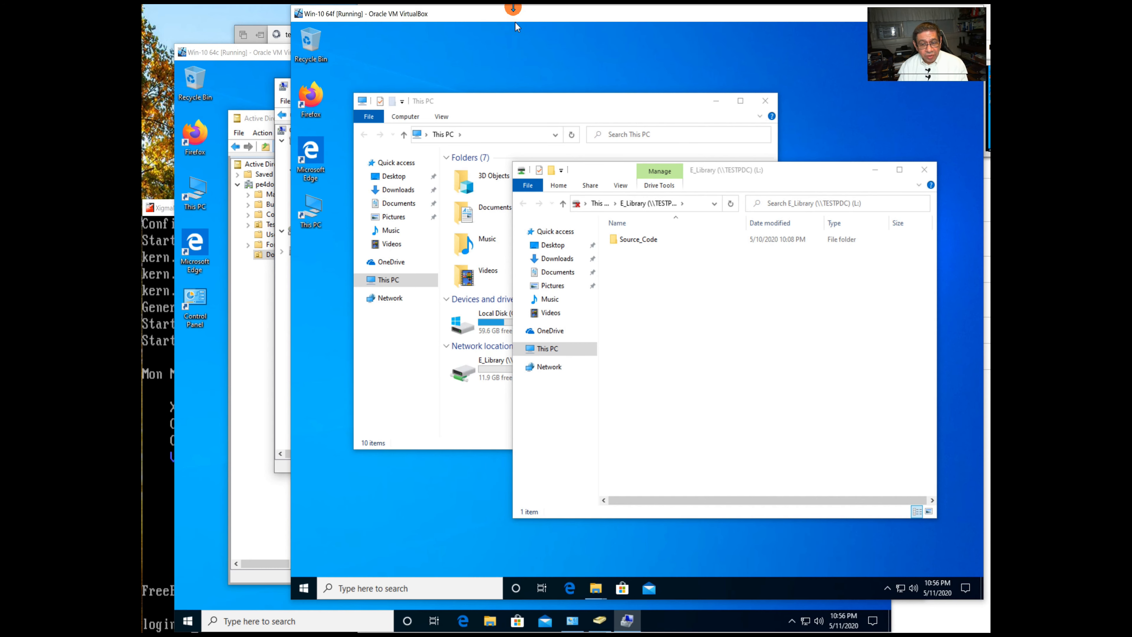
click(924, 171)
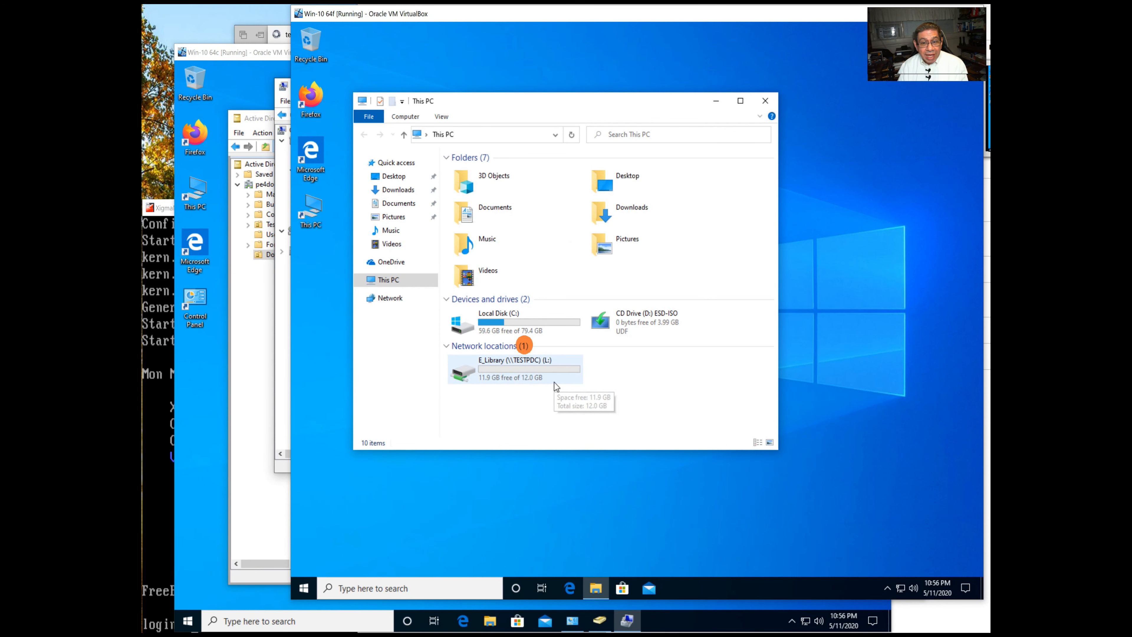
click(404, 115)
click(484, 142)
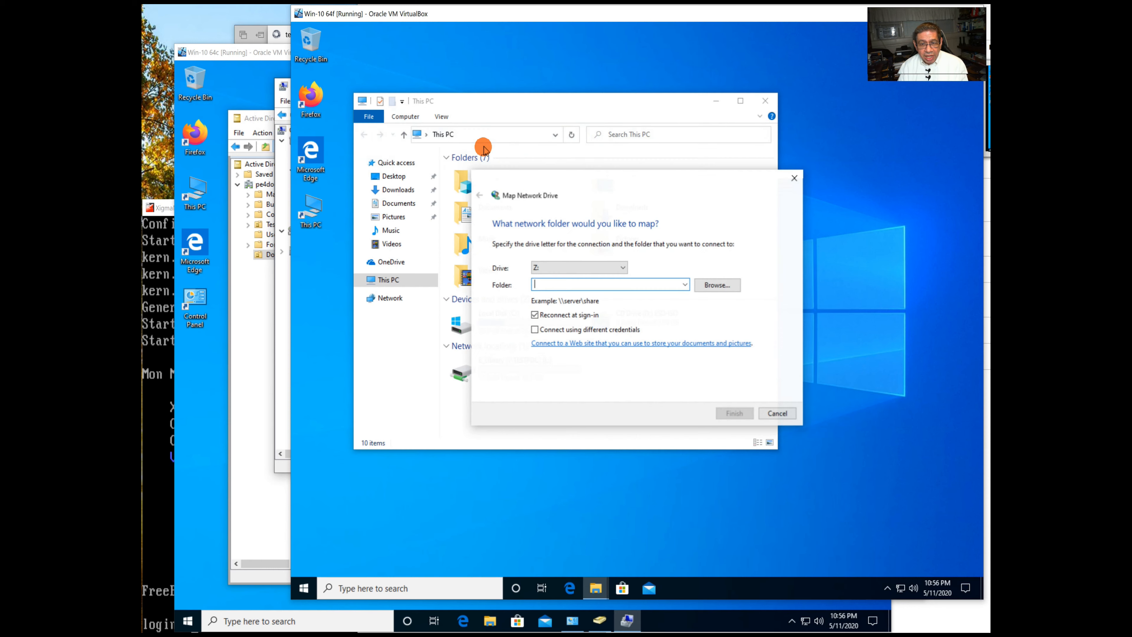
click(632, 269)
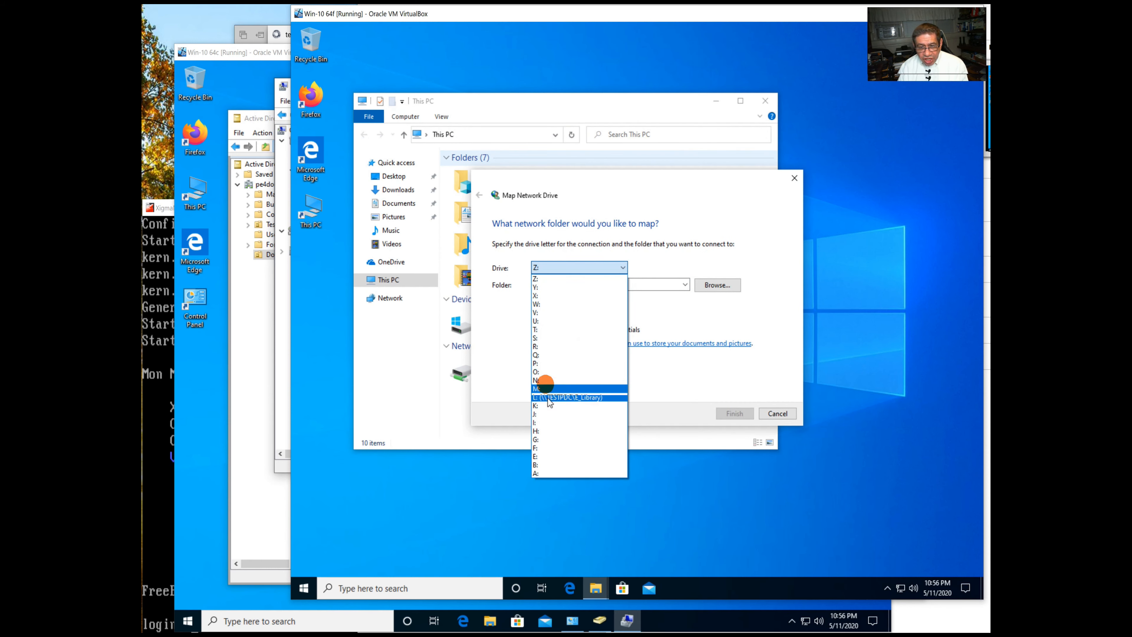
click(539, 321)
click(572, 283)
text(\\TEST)
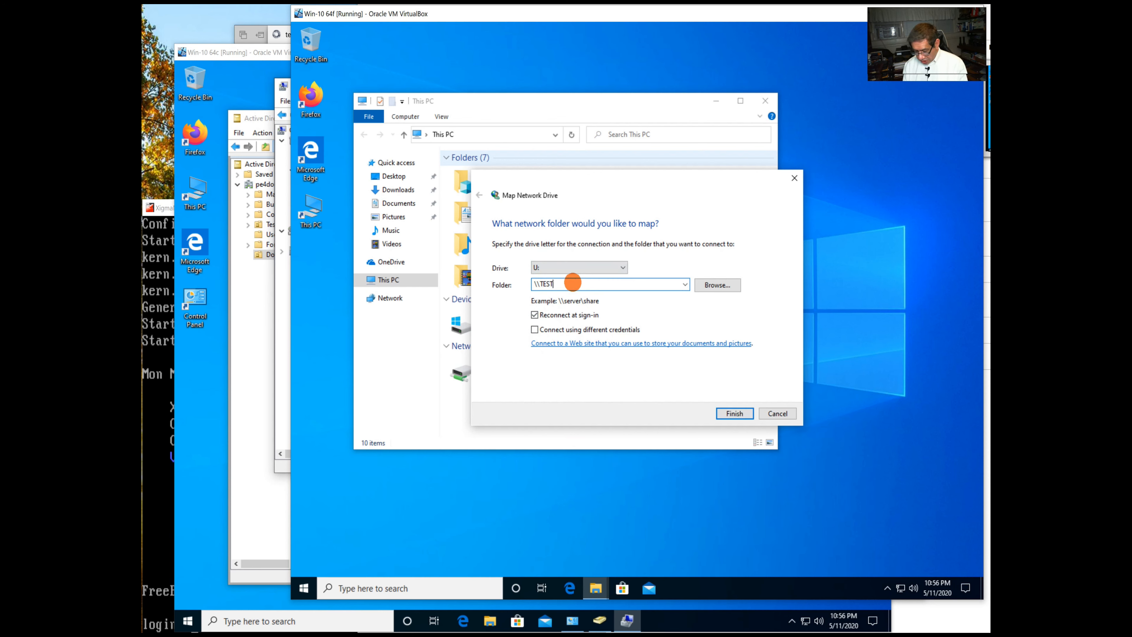
text(PDC\U)
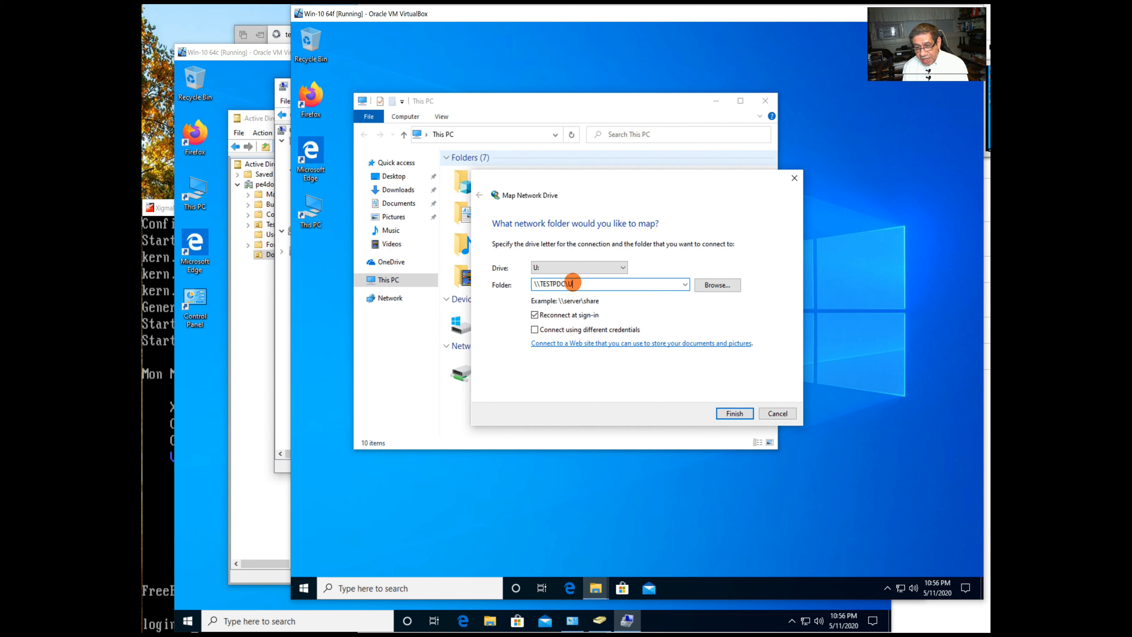
key(Return)
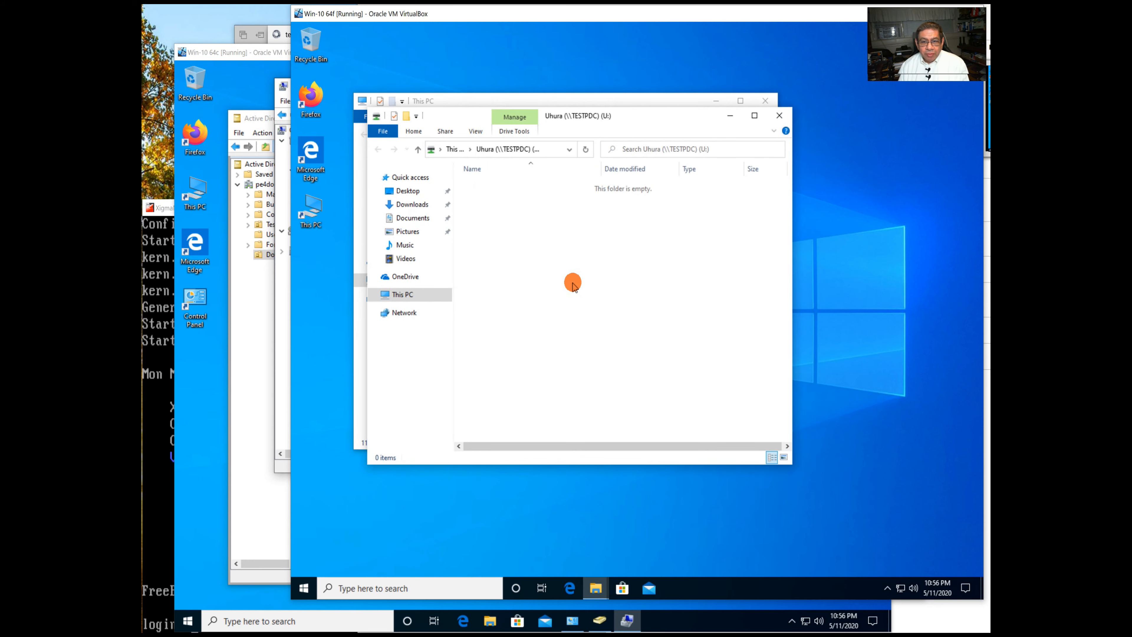
drag(614, 116, 707, 158)
Create a new folder named 'Teat uhura' on drive U: and open it.
right_click(636, 287)
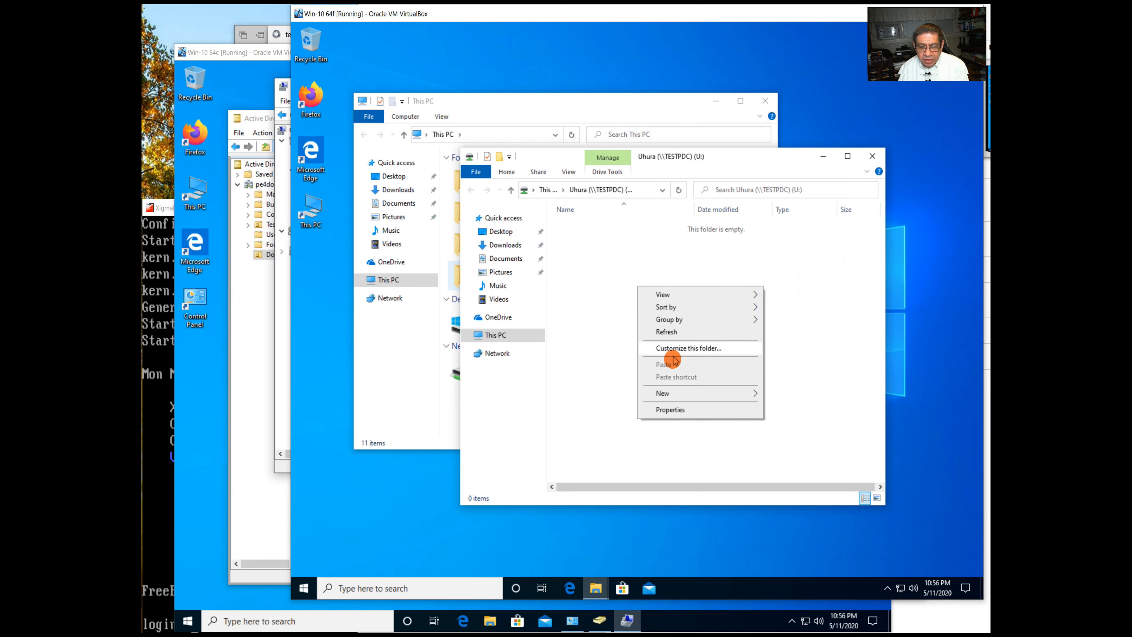
mouse_move(713, 394)
click(787, 394)
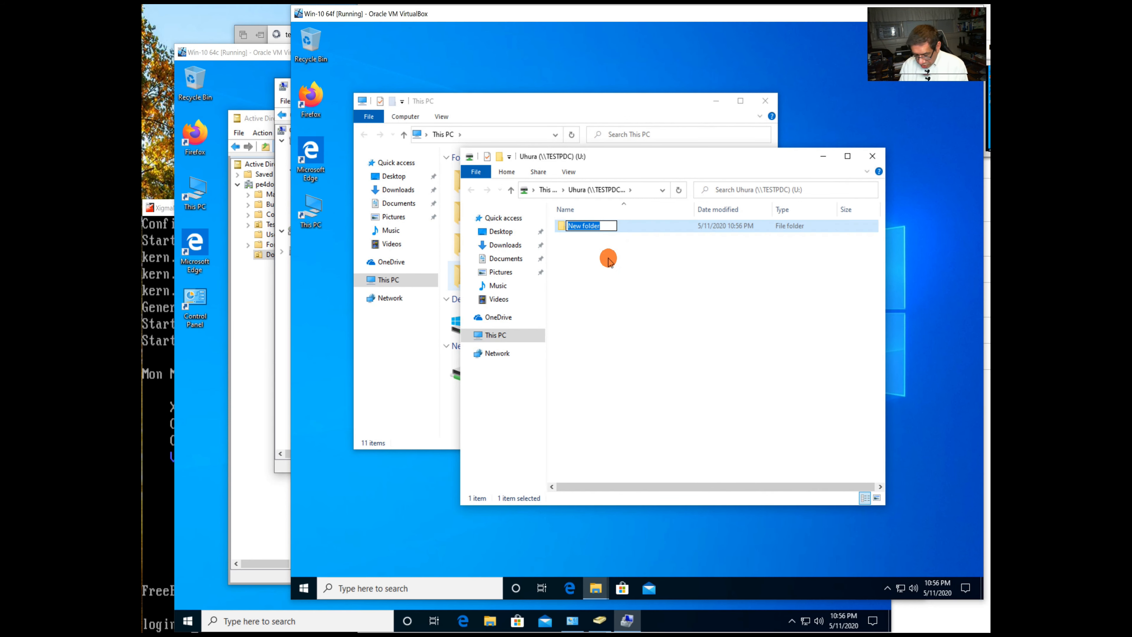
text(Test)
text( uh)
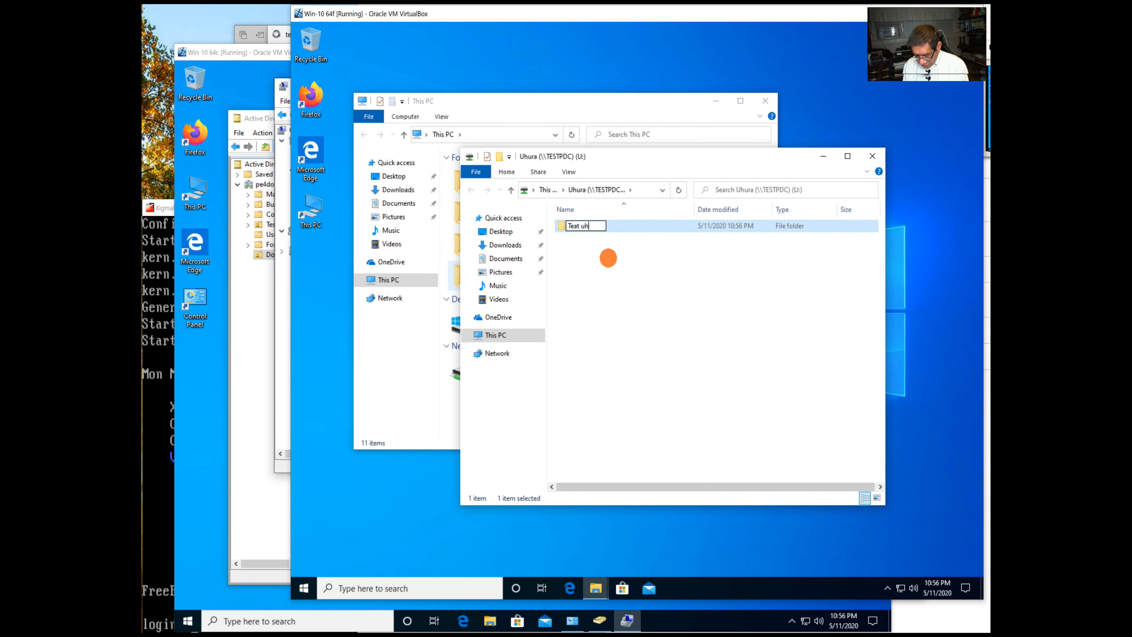
text(ra)
key(Return)
double_click(576, 224)
Create a text document named 'Test file' inside, add some lines and save it.
right_click(614, 273)
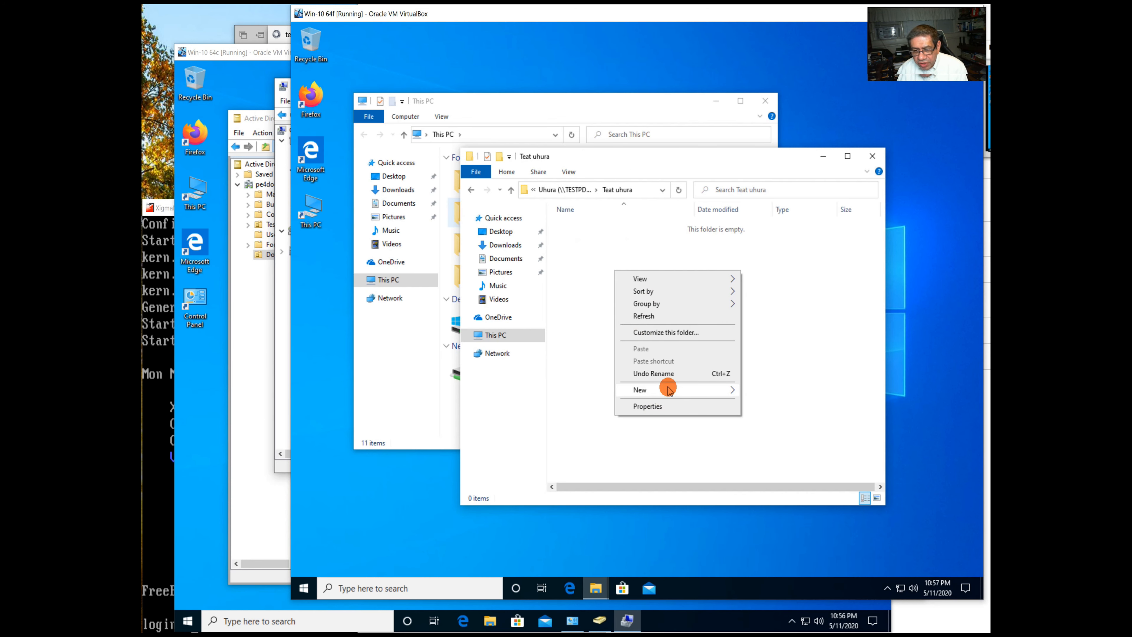
mouse_move(668, 390)
click(786, 445)
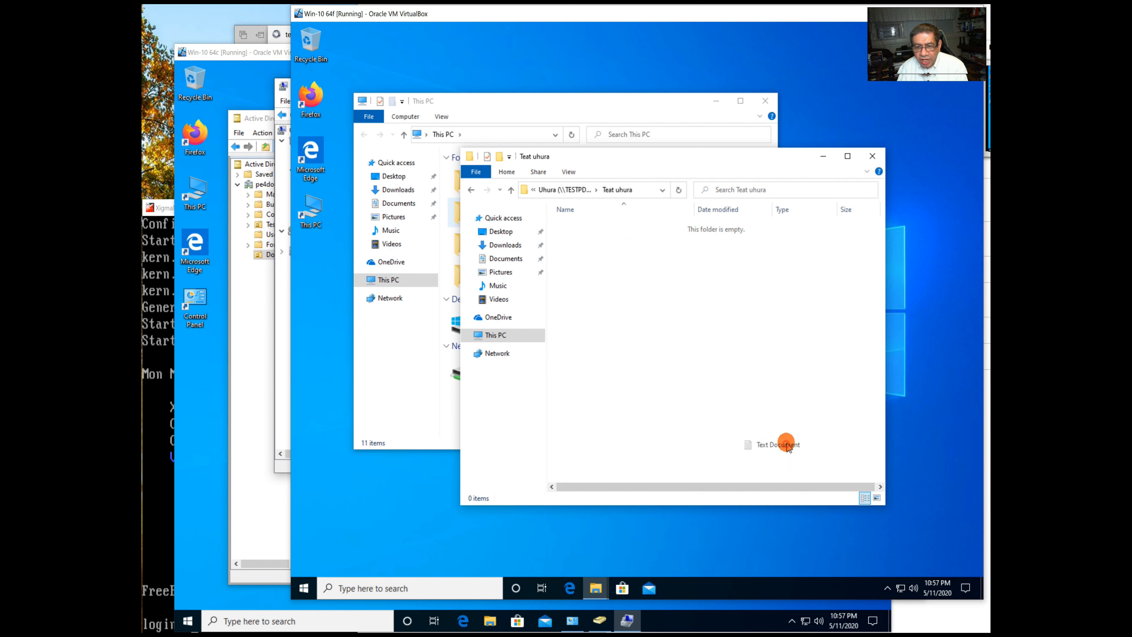
text(Test file)
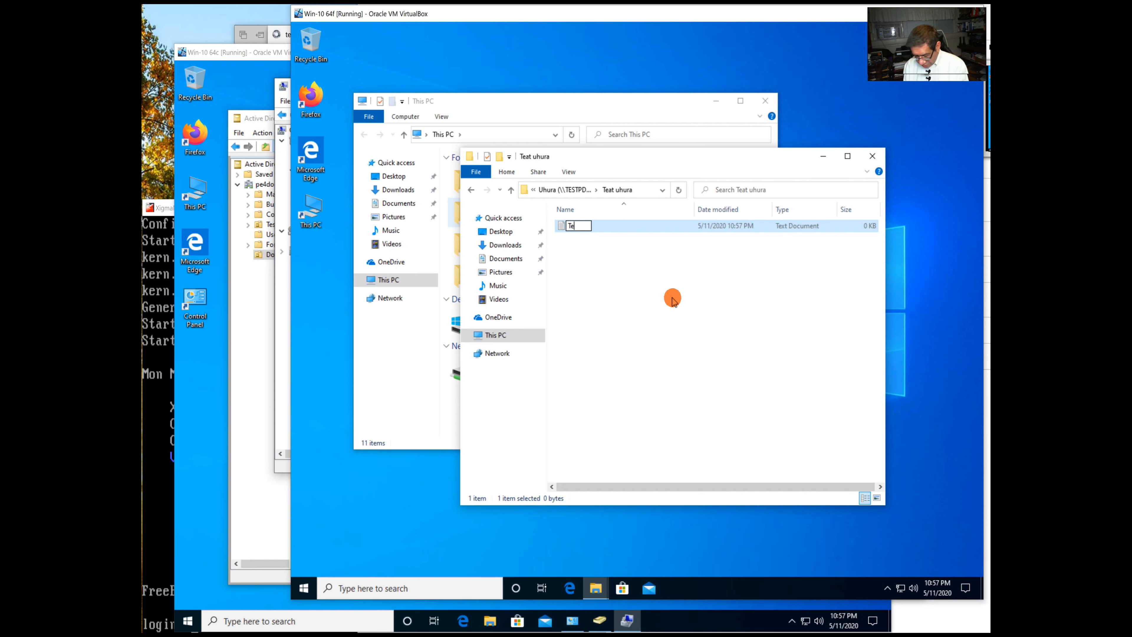
key(Return)
double_click(578, 224)
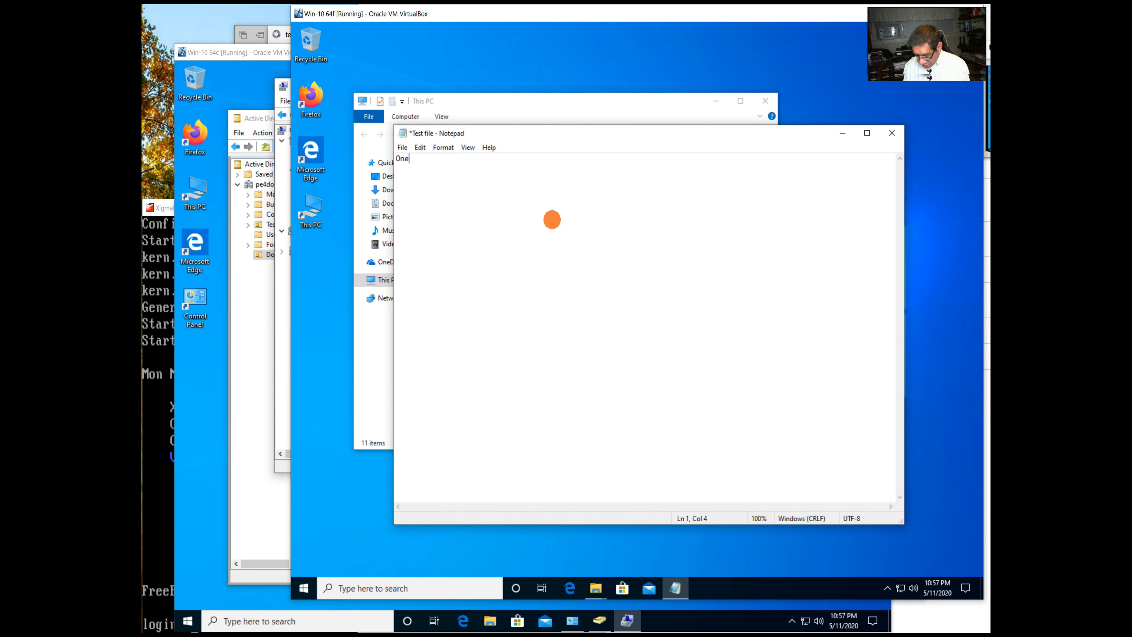
key(Return)
key(ctrl+s)
click(890, 133)
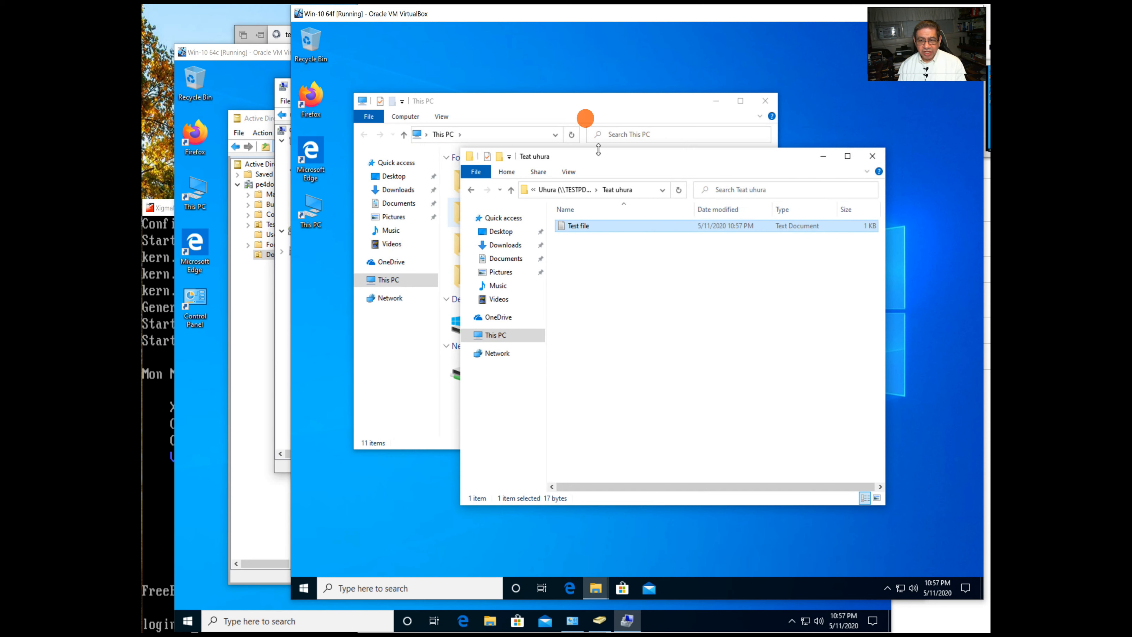
Switch to the other signed-in domain user from the Start menu and sign in with their password.
click(587, 95)
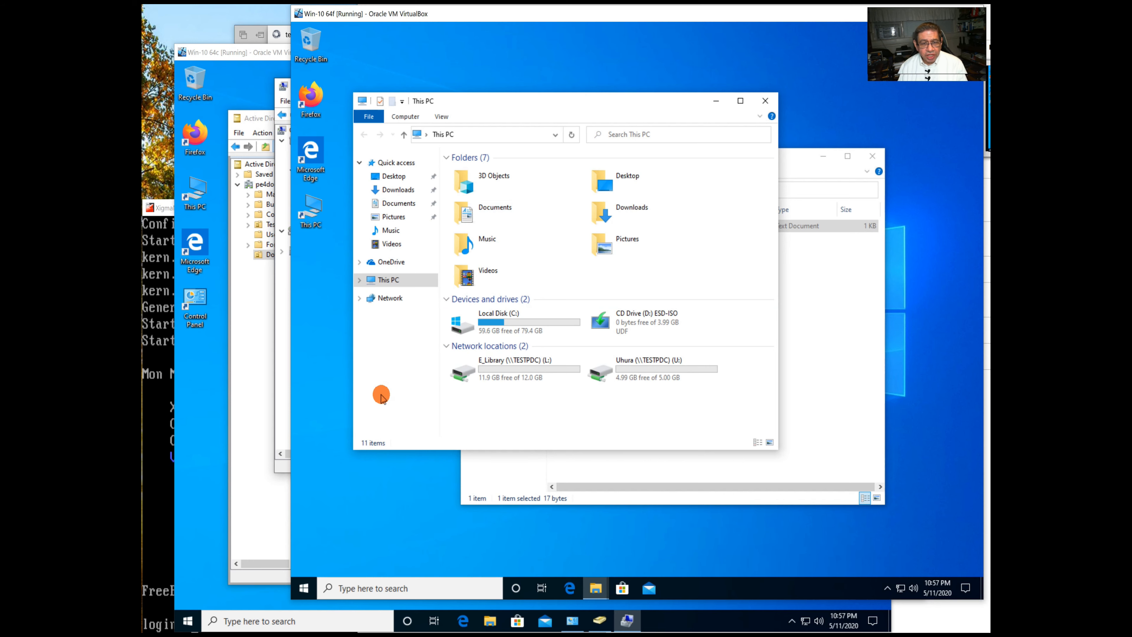
click(305, 589)
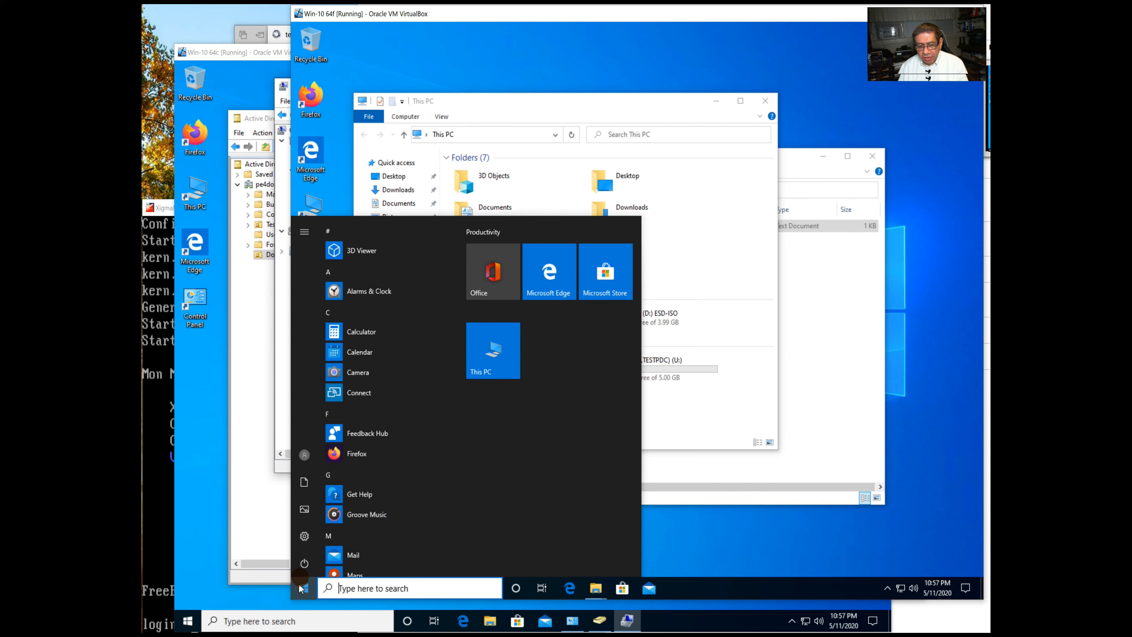
mouse_move(313, 563)
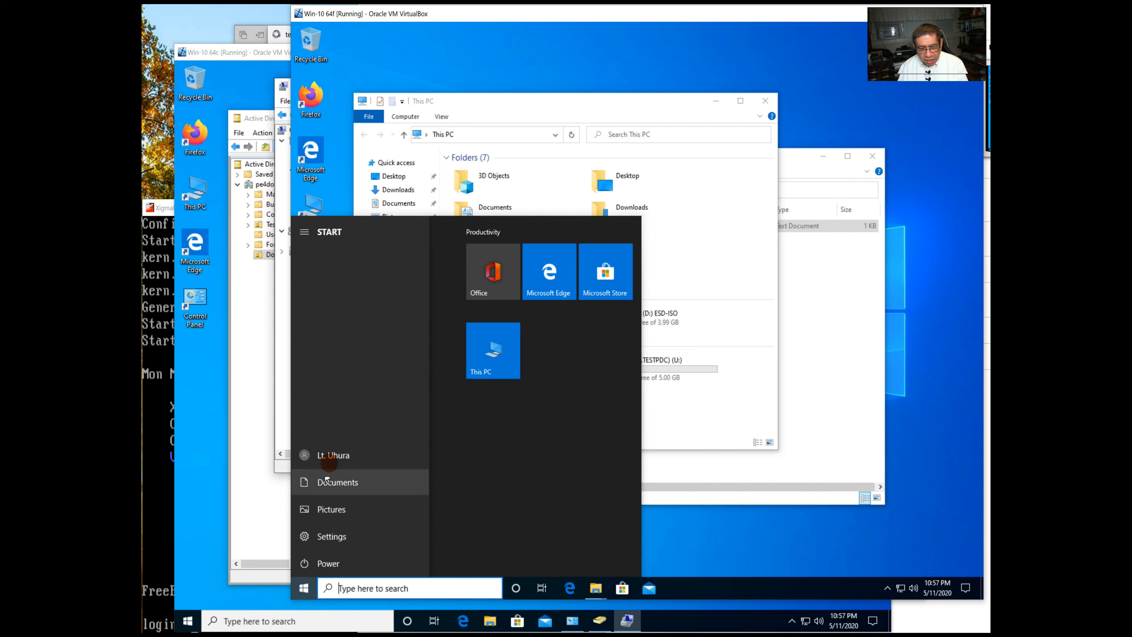
click(317, 456)
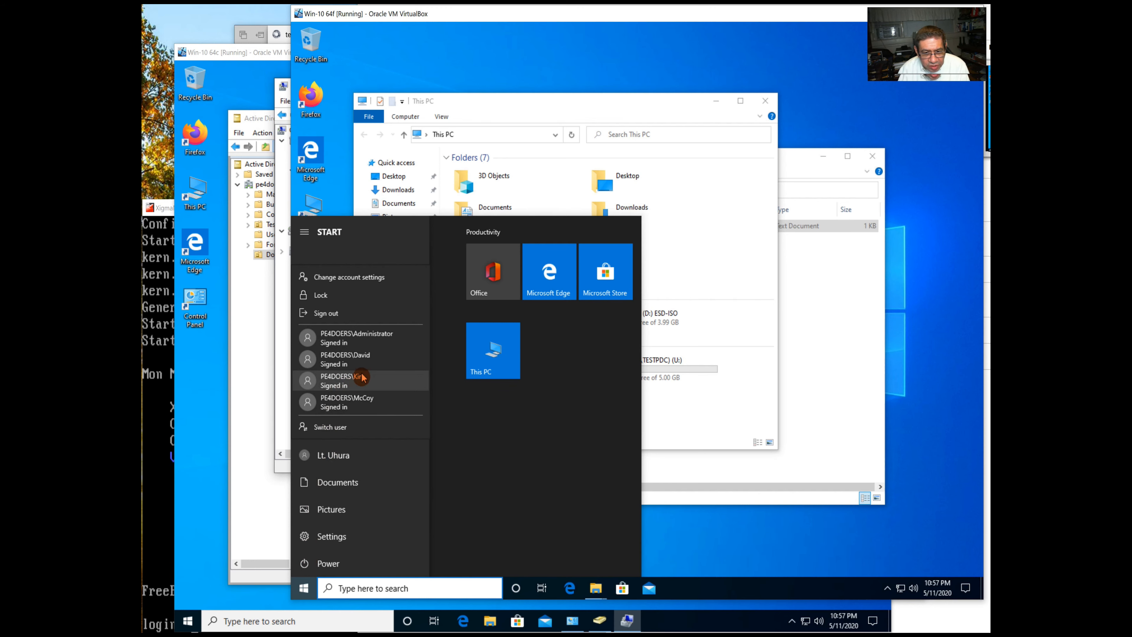
click(342, 401)
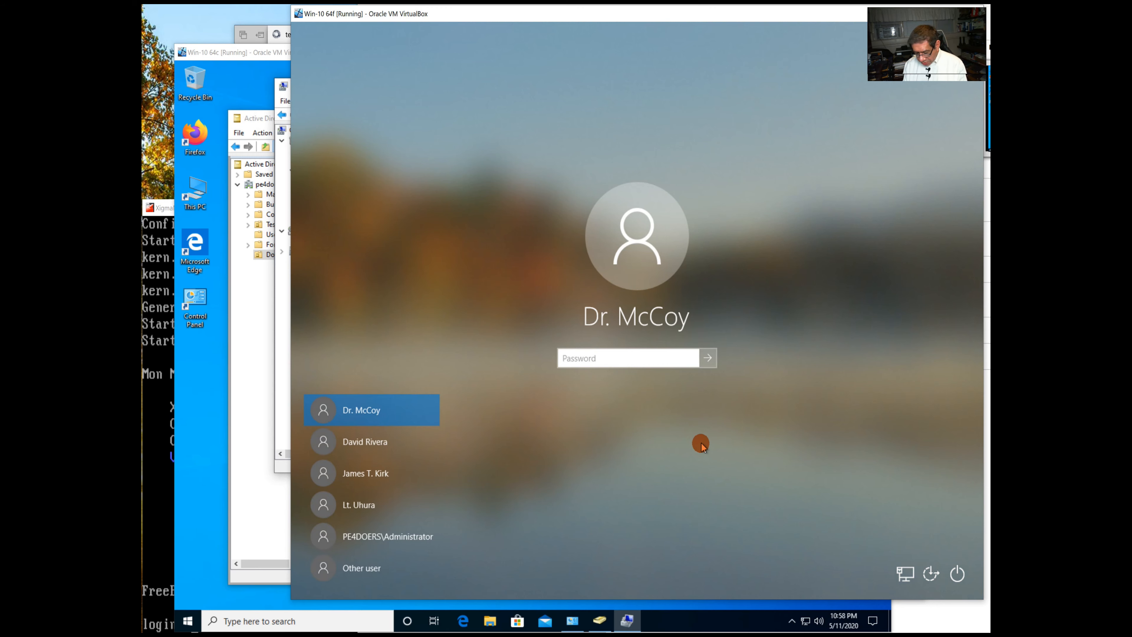
text(••••••••••)
key(Return)
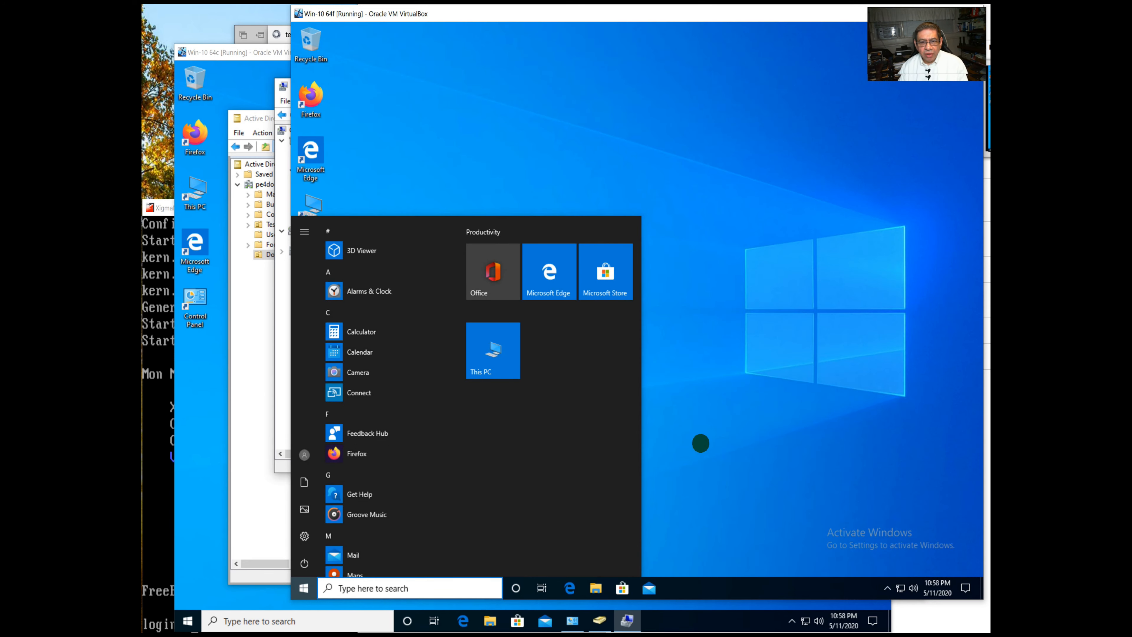
click(866, 407)
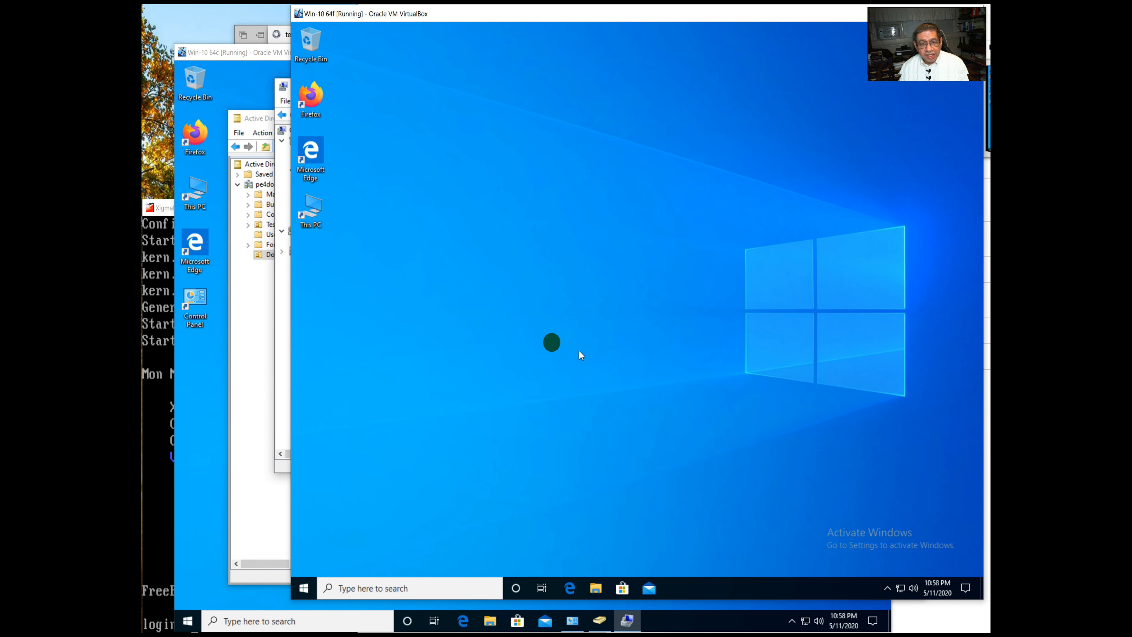
Map the \\TESTPDC\Uhura share as drive X: from This PC.
double_click(316, 213)
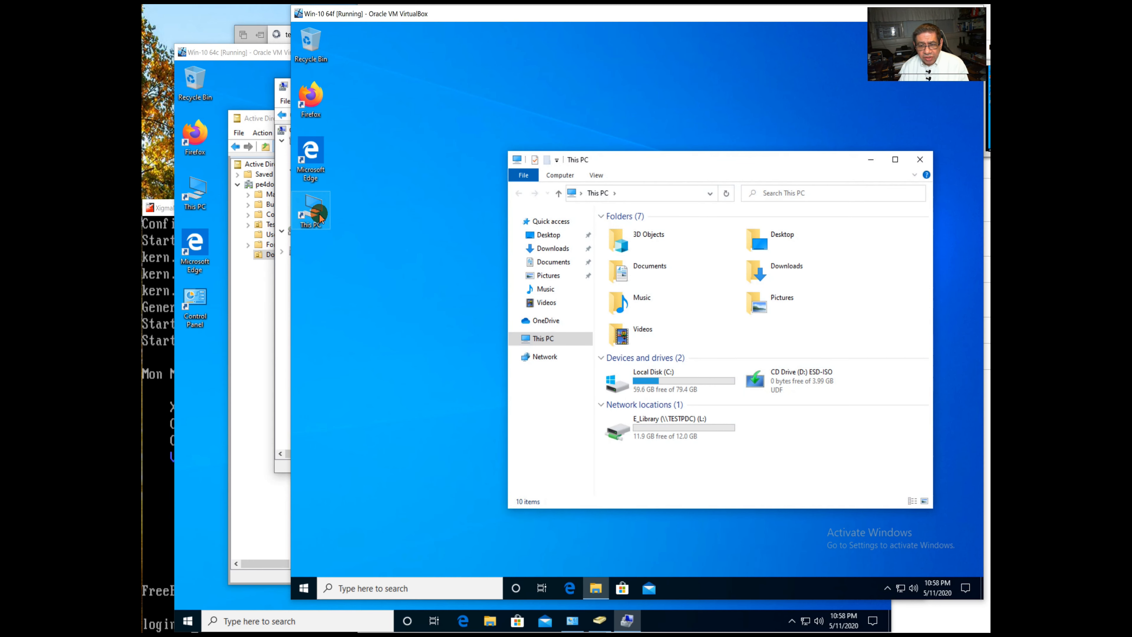
click(707, 441)
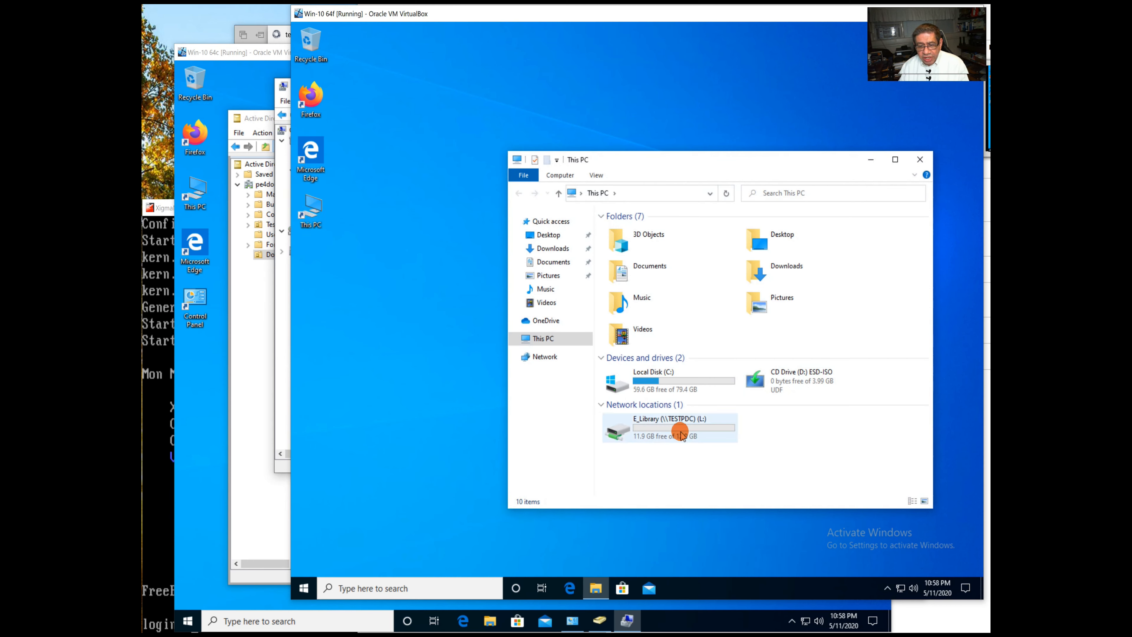
mouse_move(681, 434)
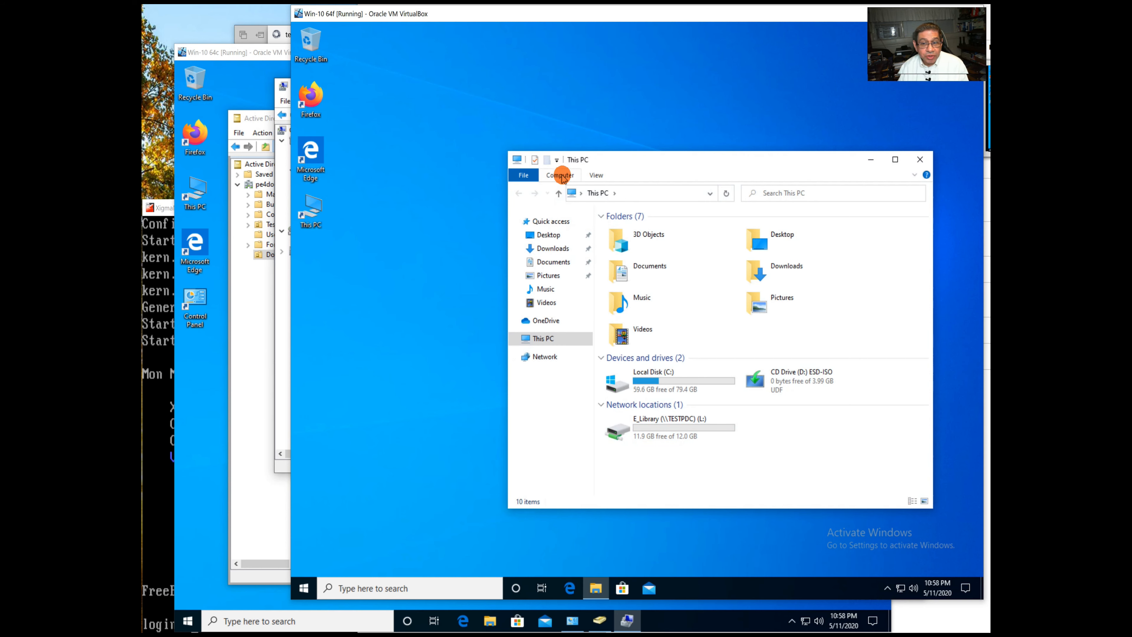
click(561, 176)
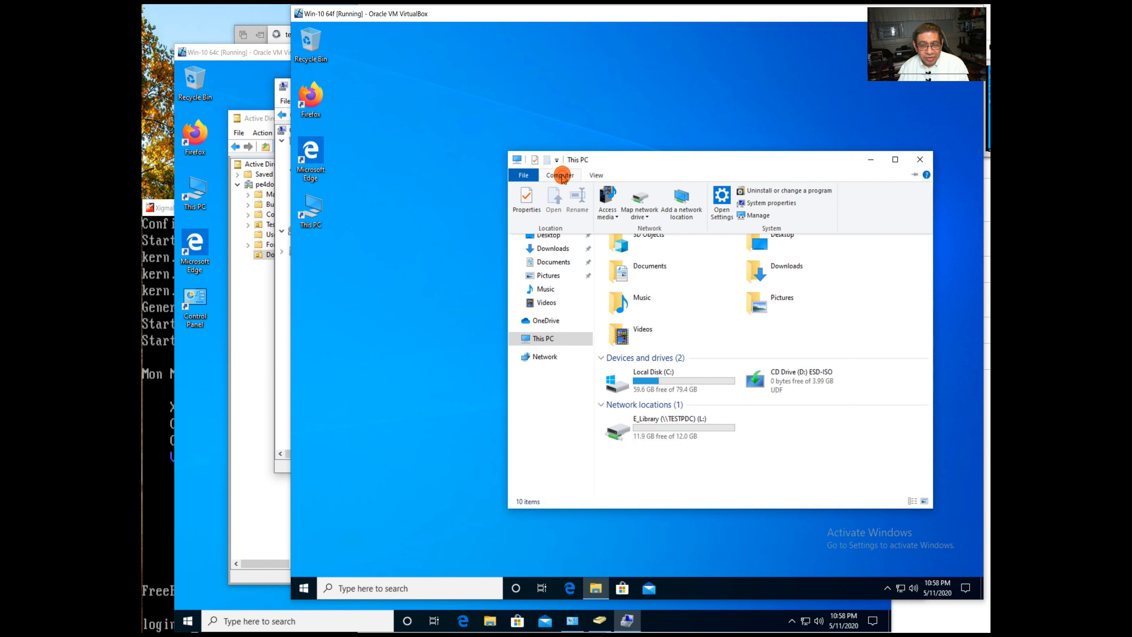
click(645, 213)
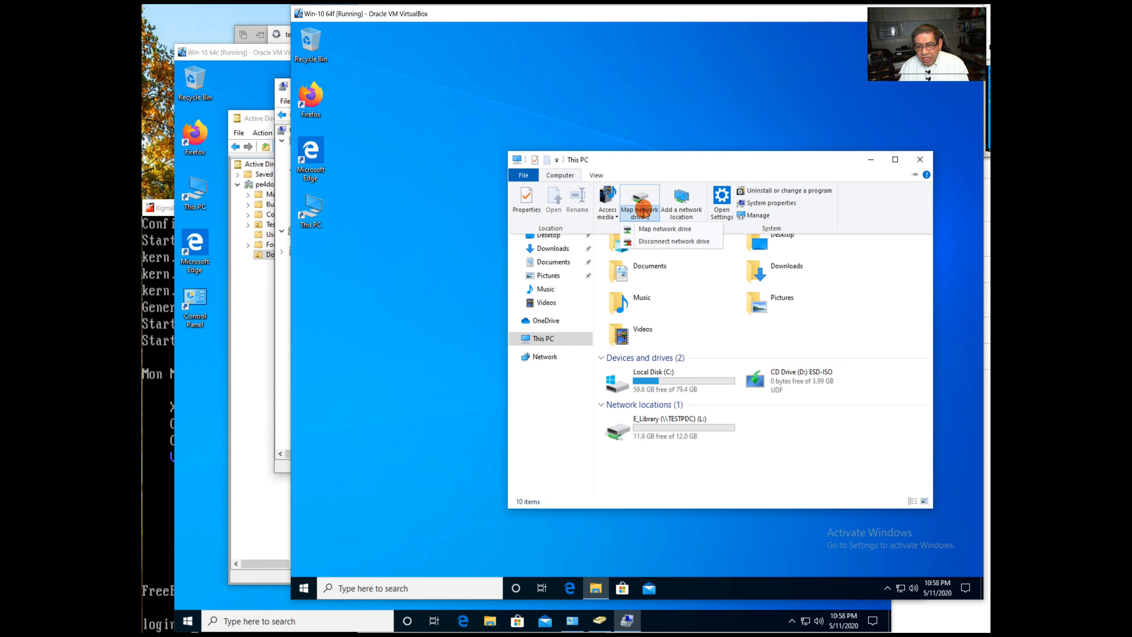
click(647, 227)
click(624, 268)
scroll(579, 285, up, 1)
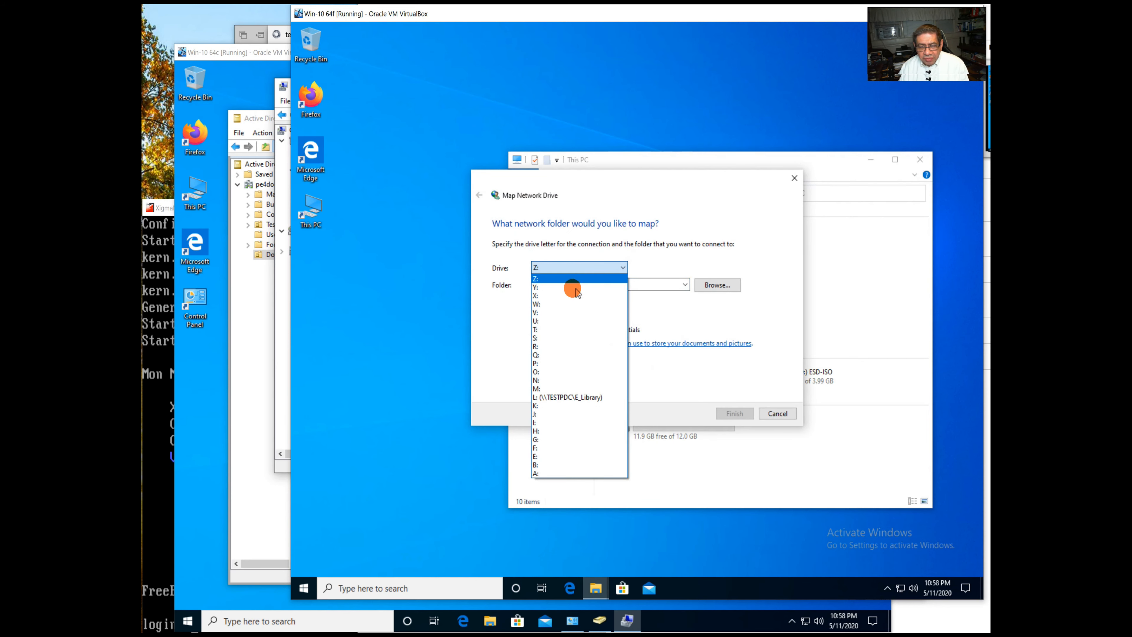
click(569, 294)
click(565, 282)
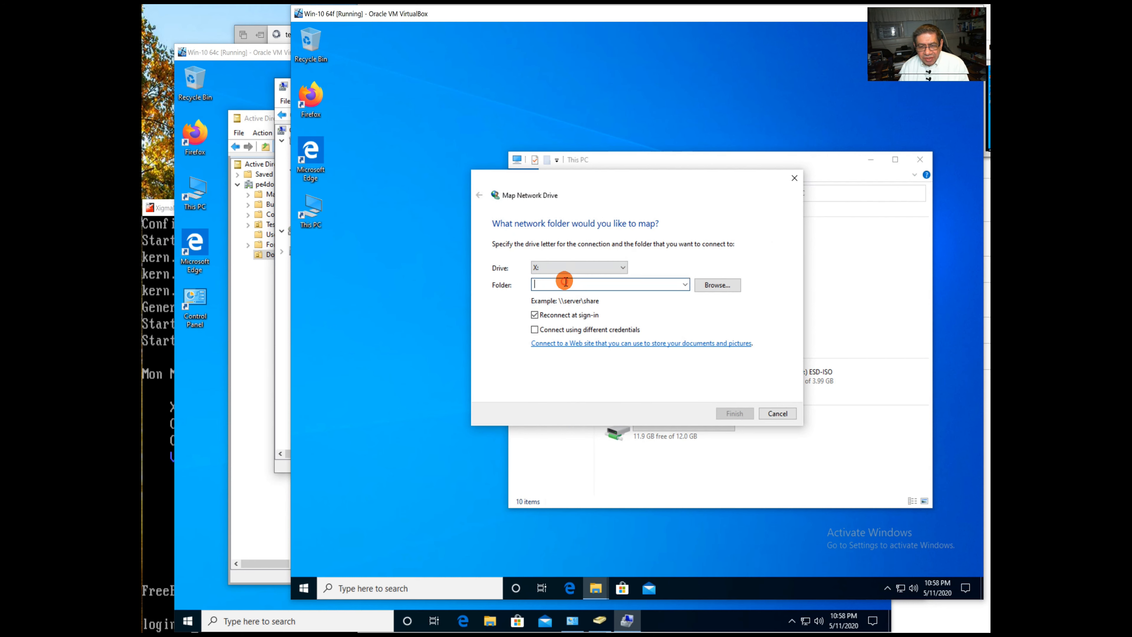
text(\TESTPDC\Uhura)
key(Return)
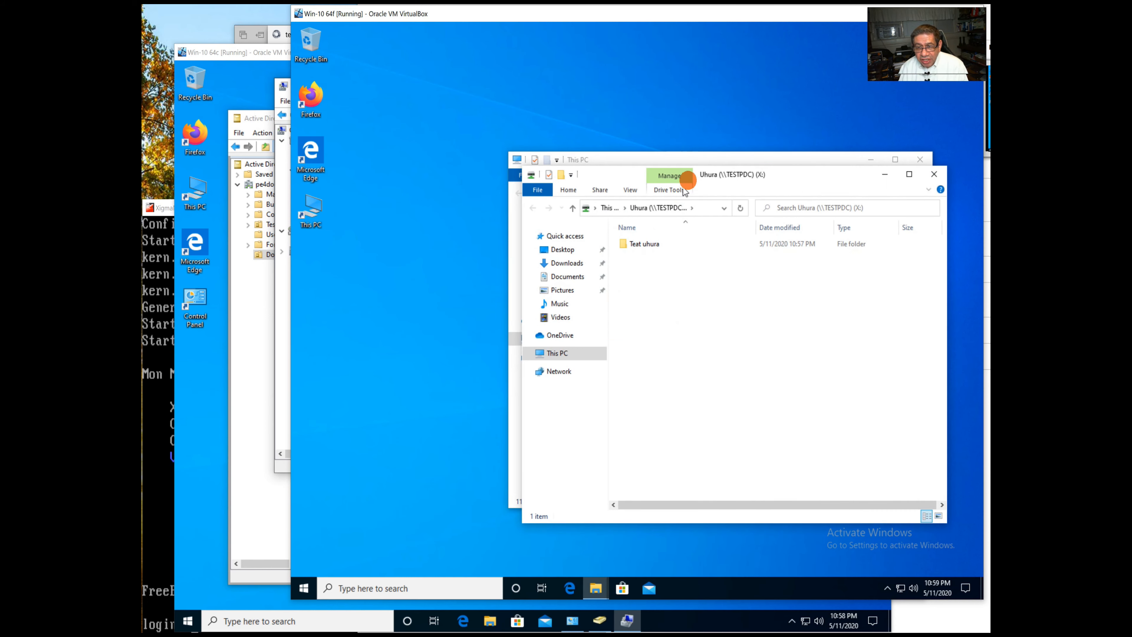
drag(731, 174, 661, 114)
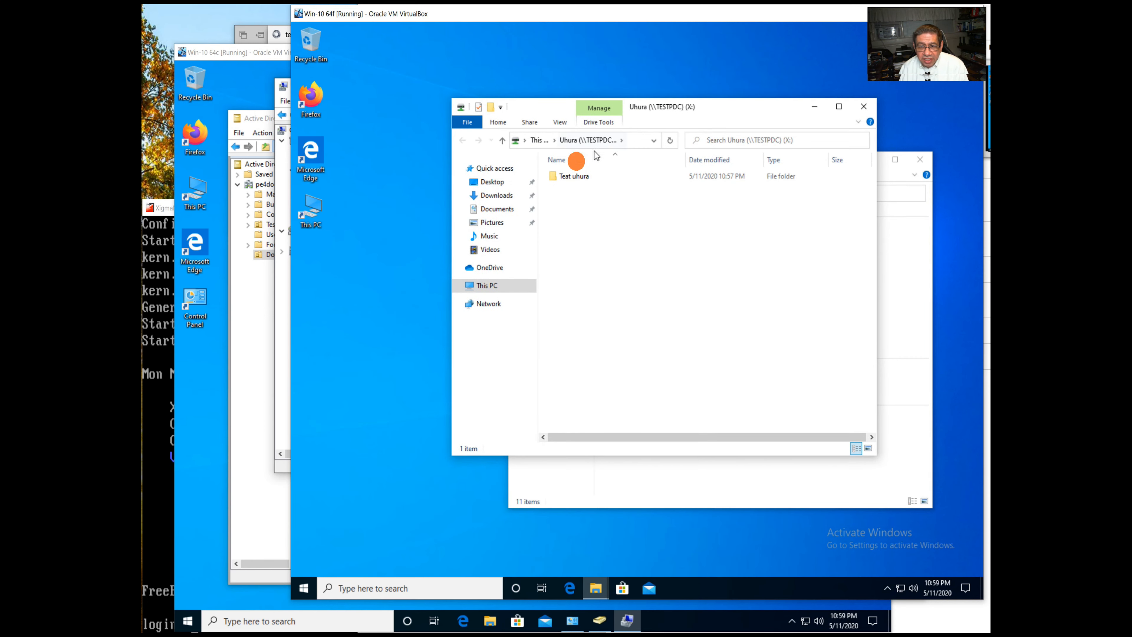
double_click(574, 176)
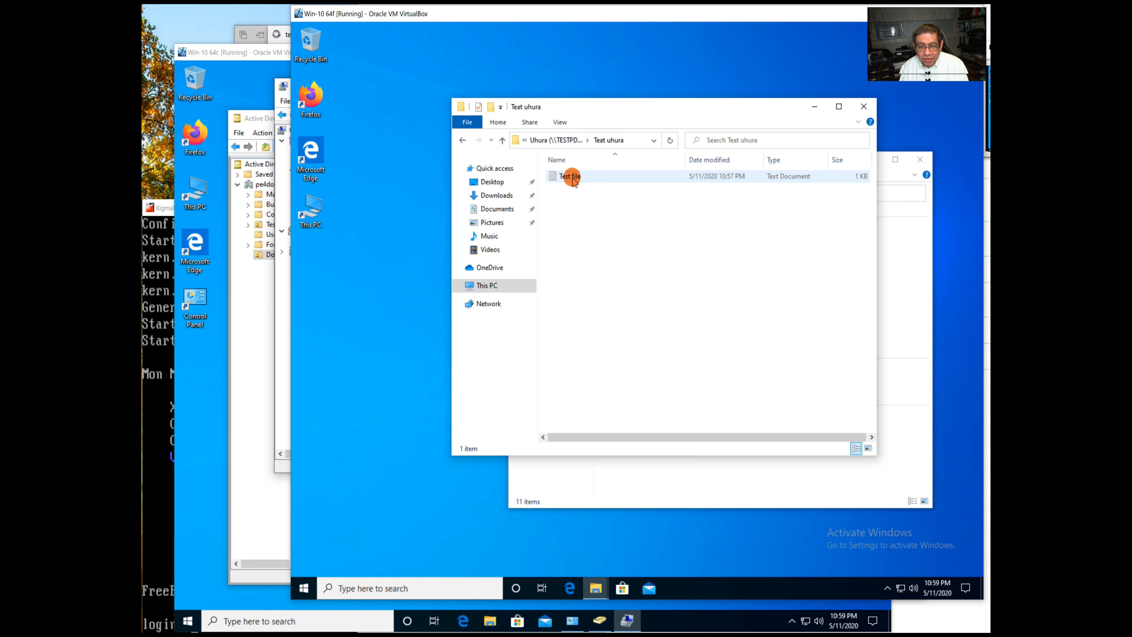
double_click(572, 176)
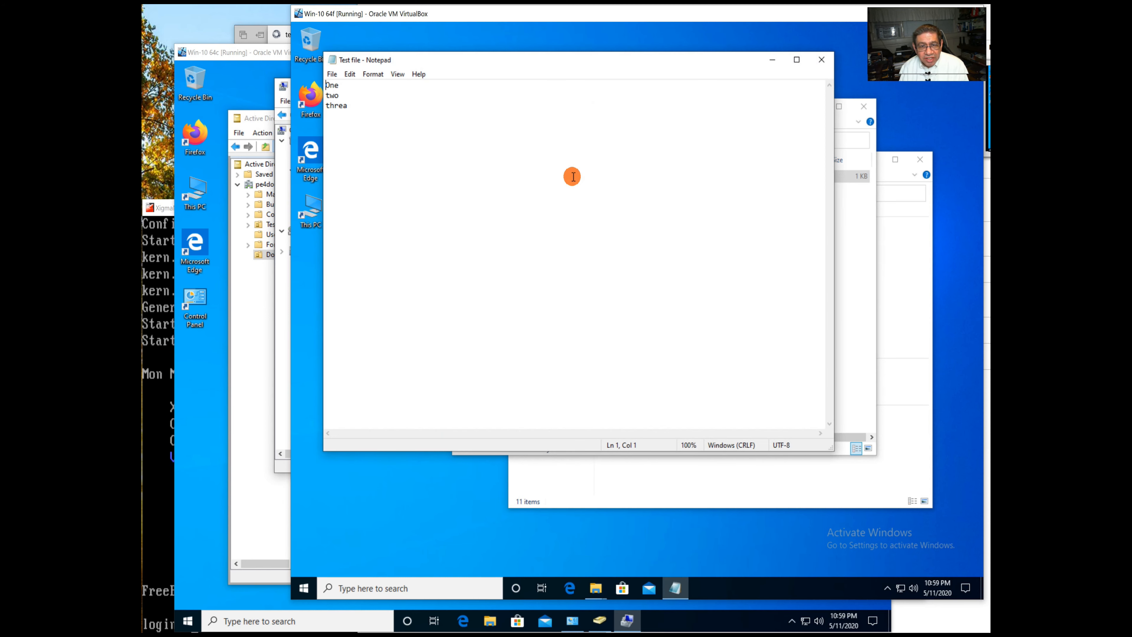
click(821, 60)
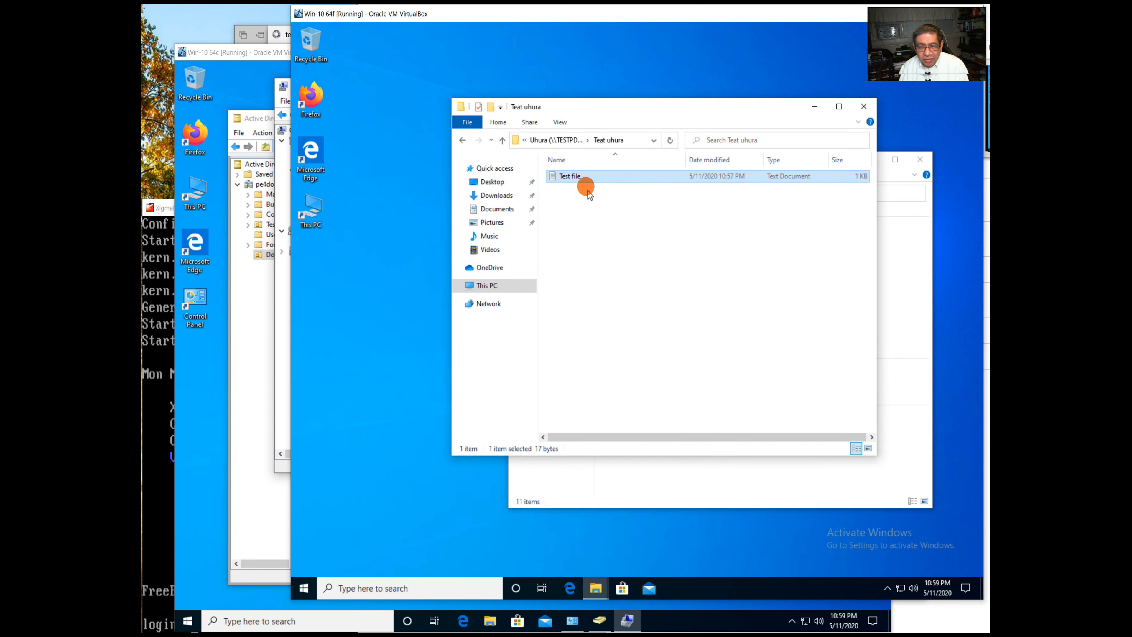
right_click(572, 176)
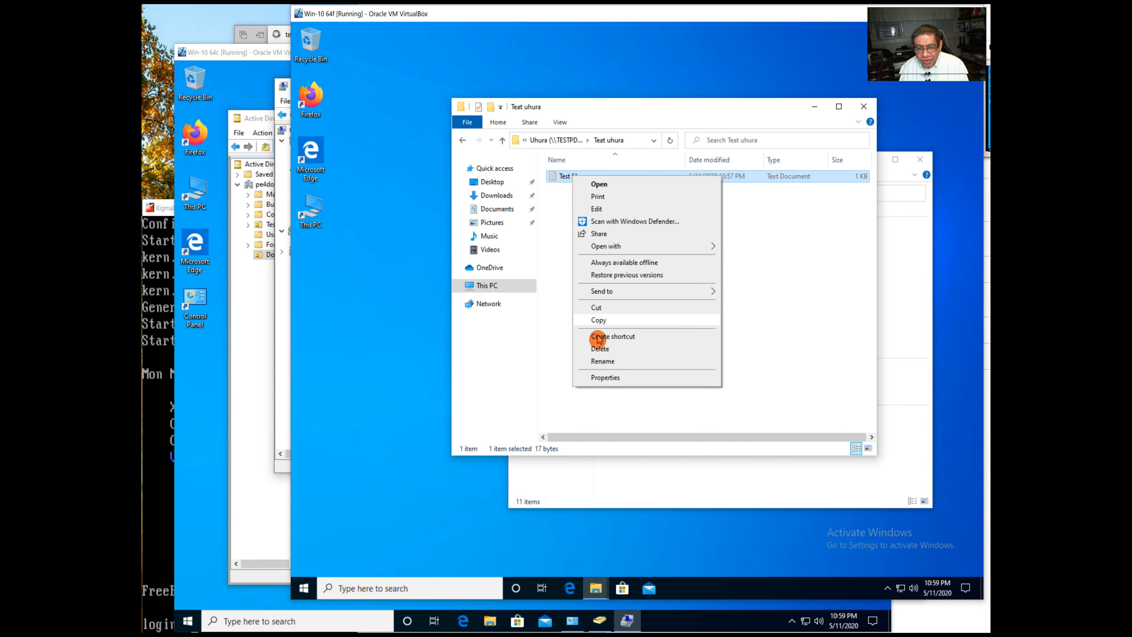
click(599, 349)
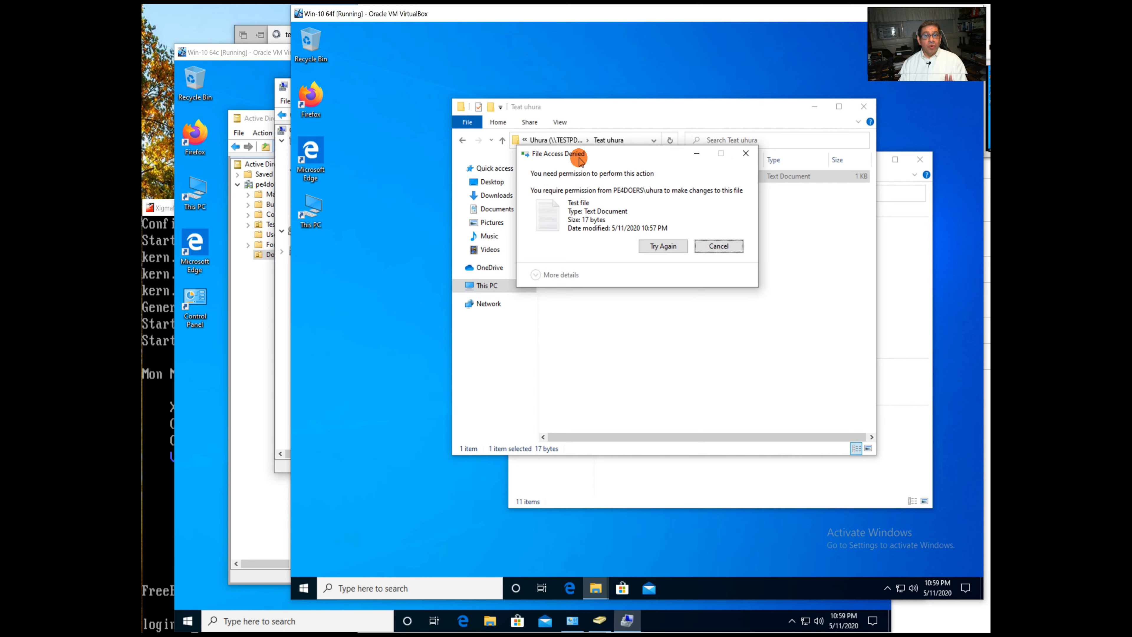
click(746, 155)
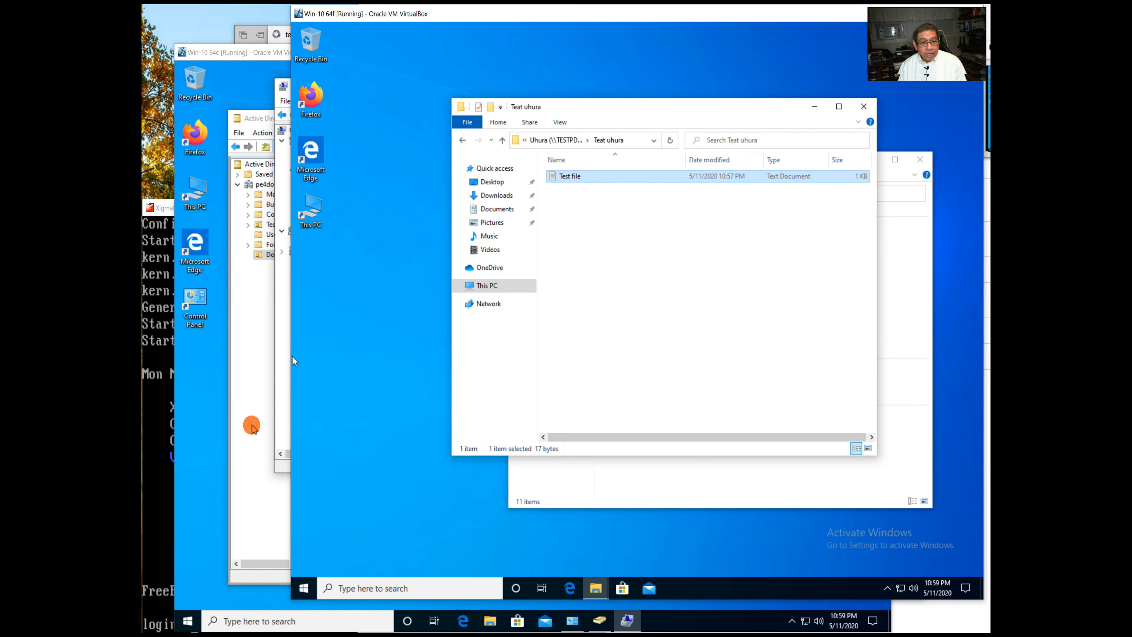
click(251, 427)
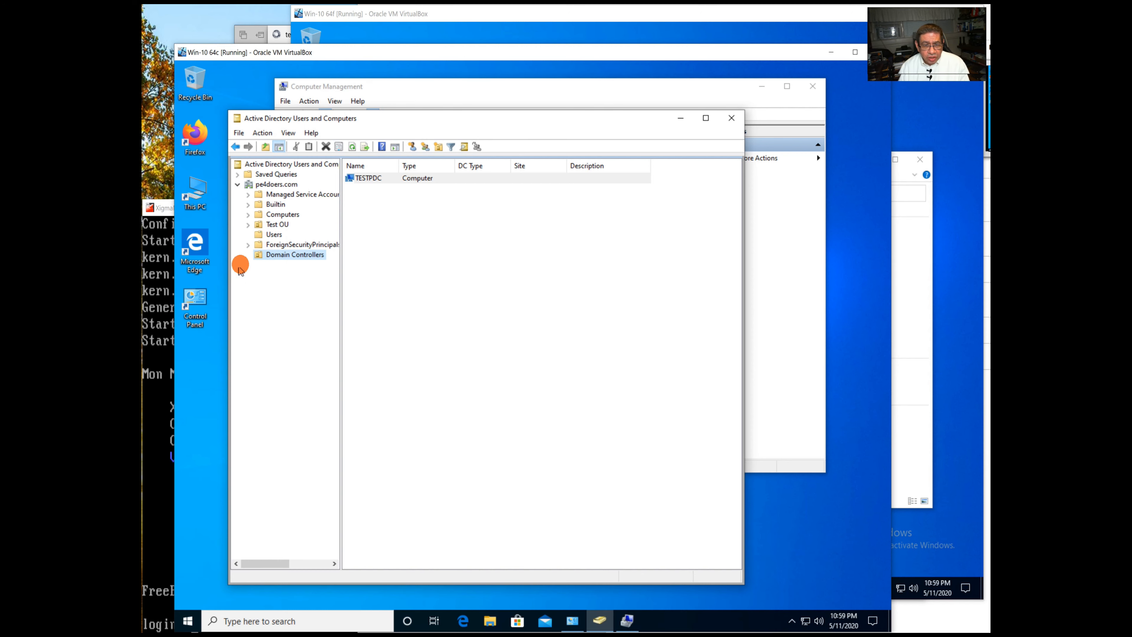
Open Test OU in Active Directory Users and Computers and select the Test One user.
click(274, 224)
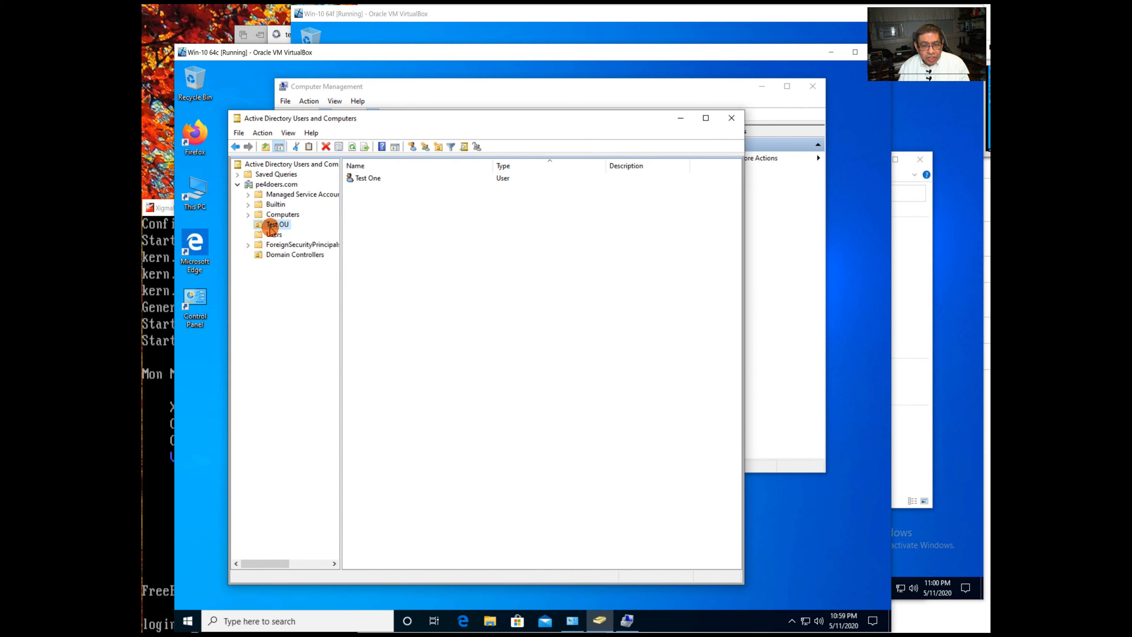
key(Tab)
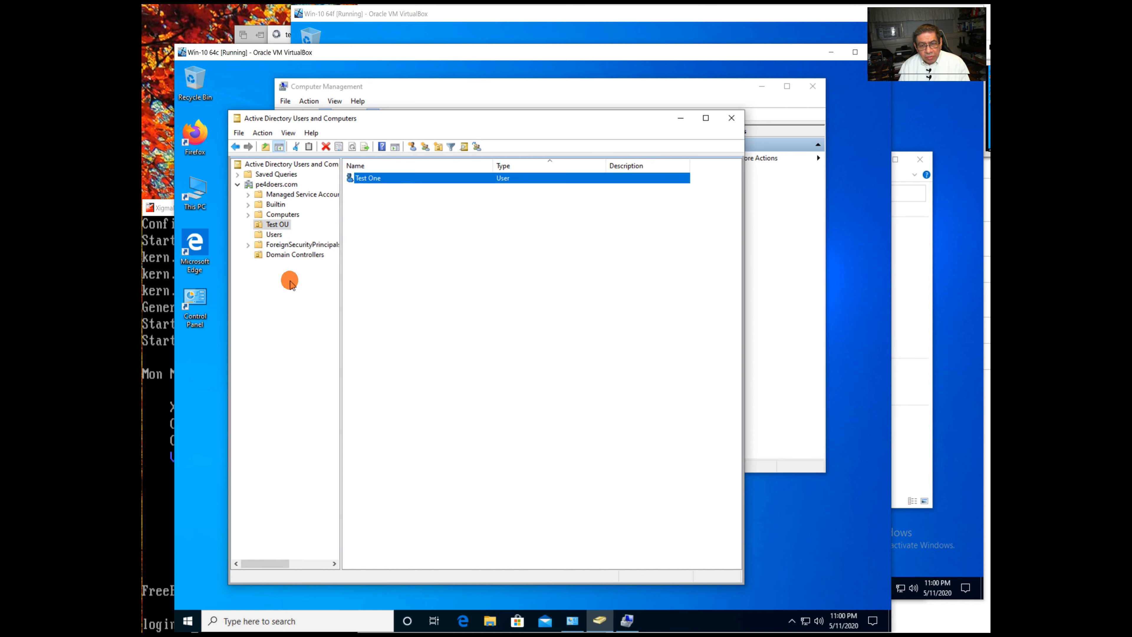